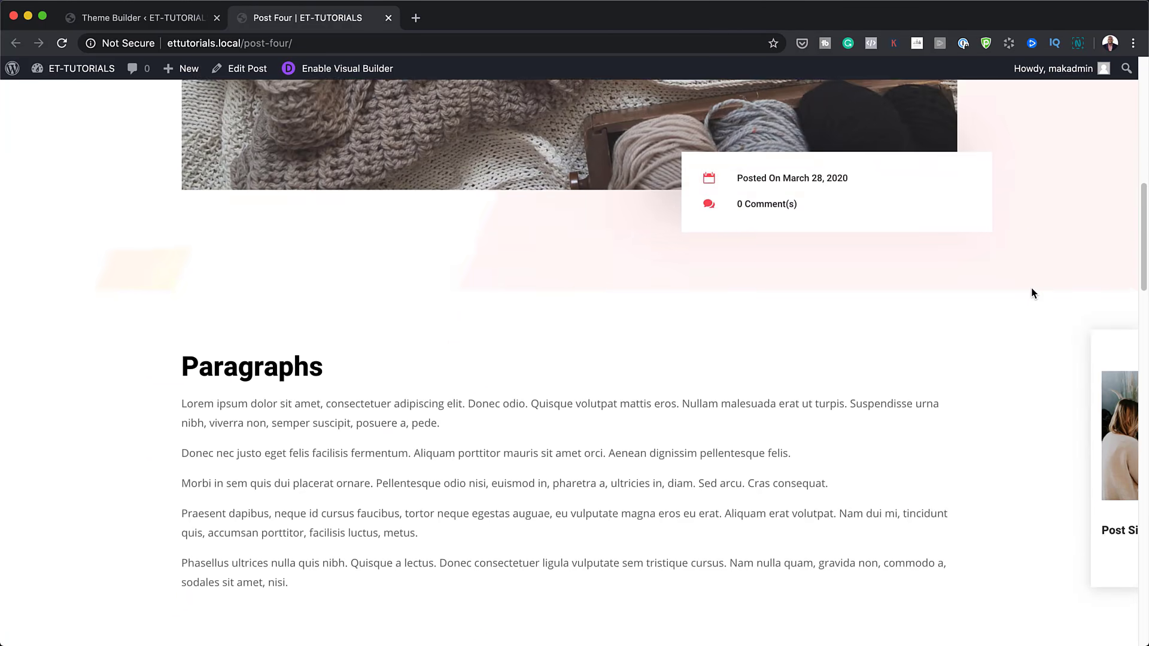
scroll(1032, 288, down, 10)
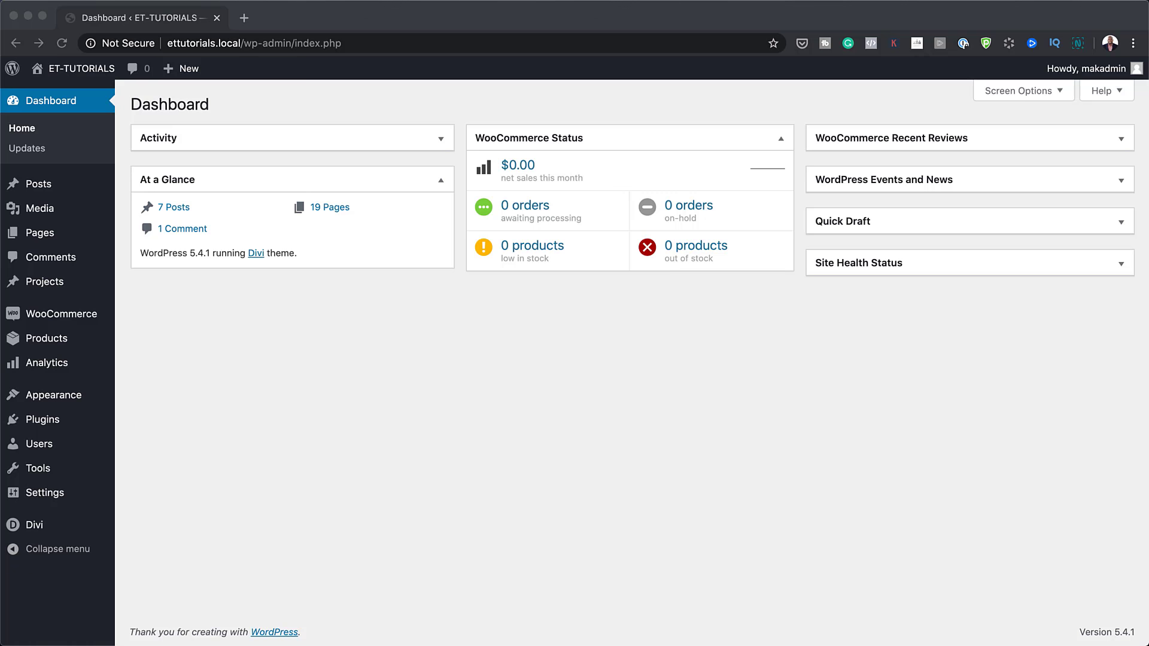
Go to the Divi Theme Builder page
click(171, 509)
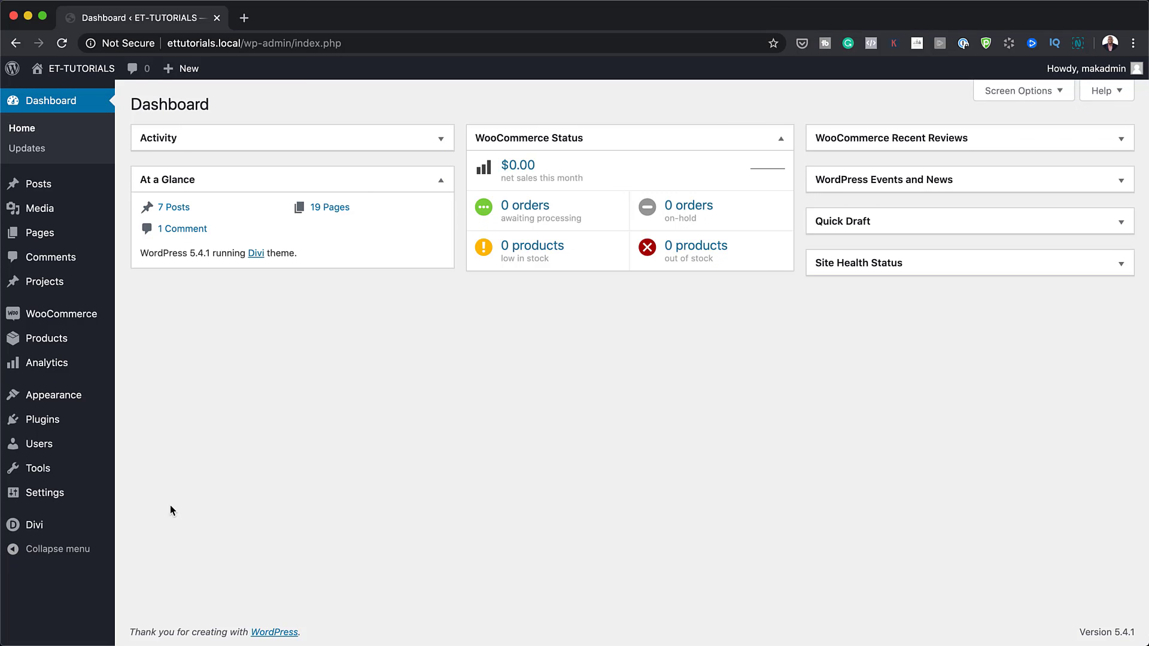
mouse_move(75, 525)
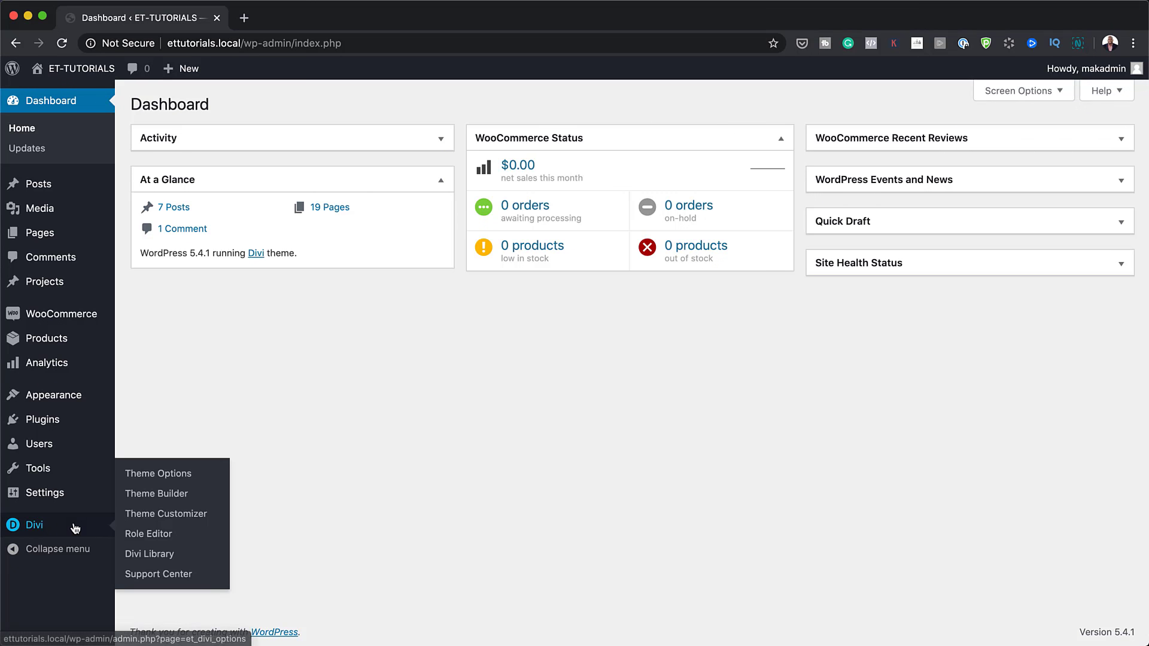
click(184, 494)
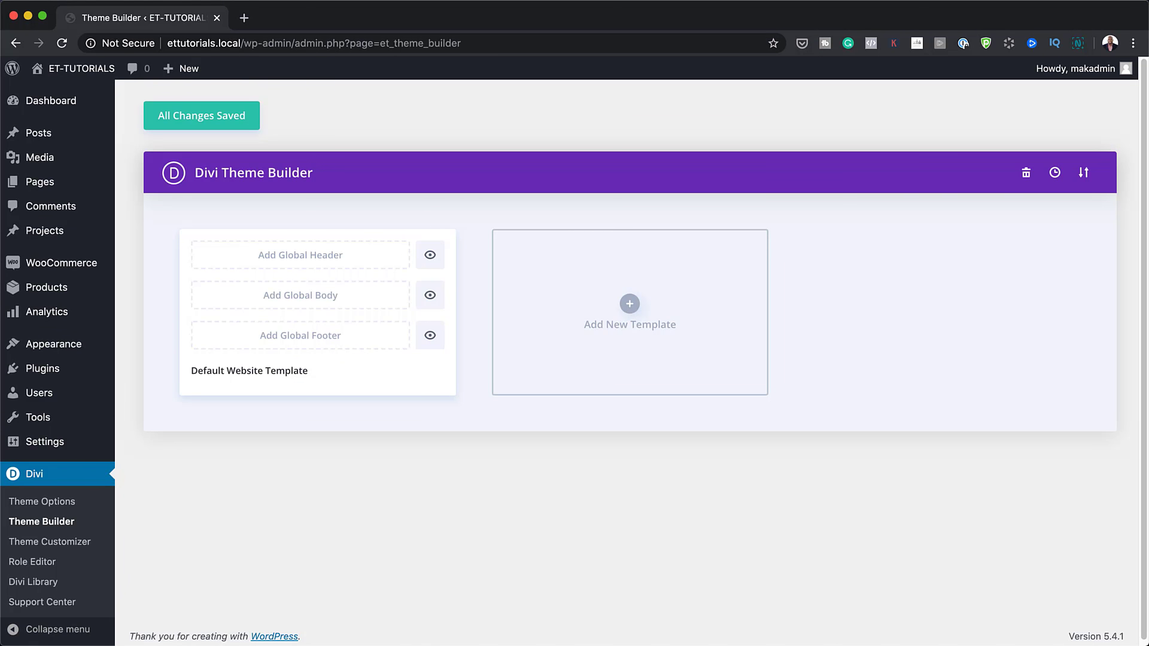
Import theme-builder-pack-4-post-template.json with Relink global header, body and footer kept checked
click(1084, 173)
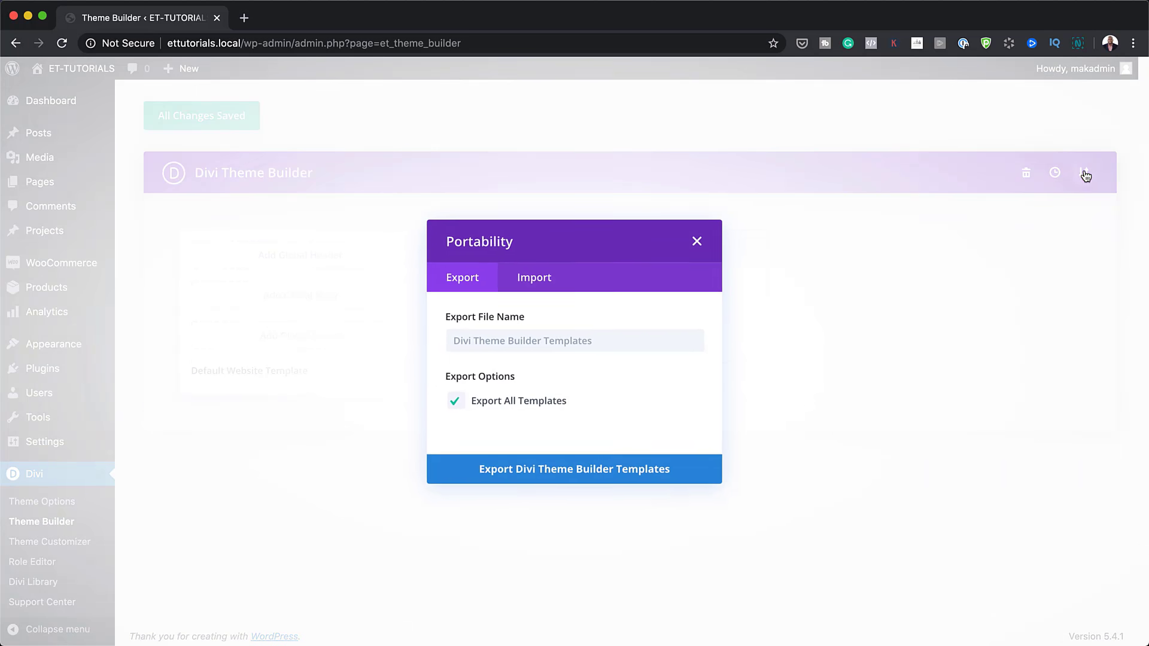
click(532, 279)
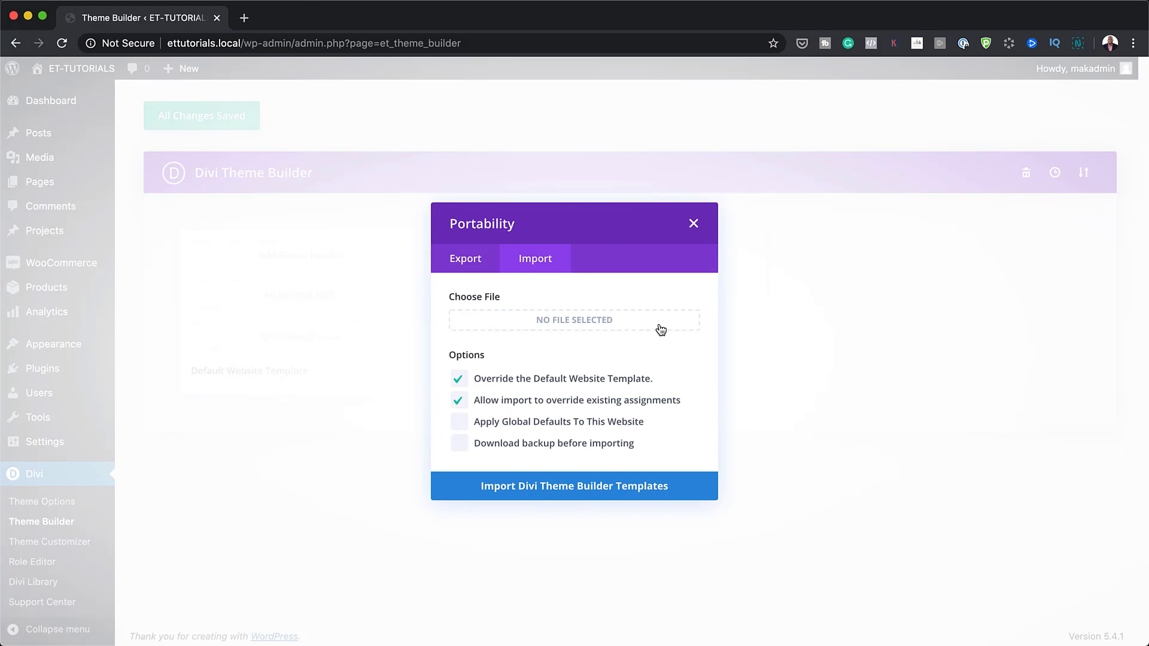
click(575, 319)
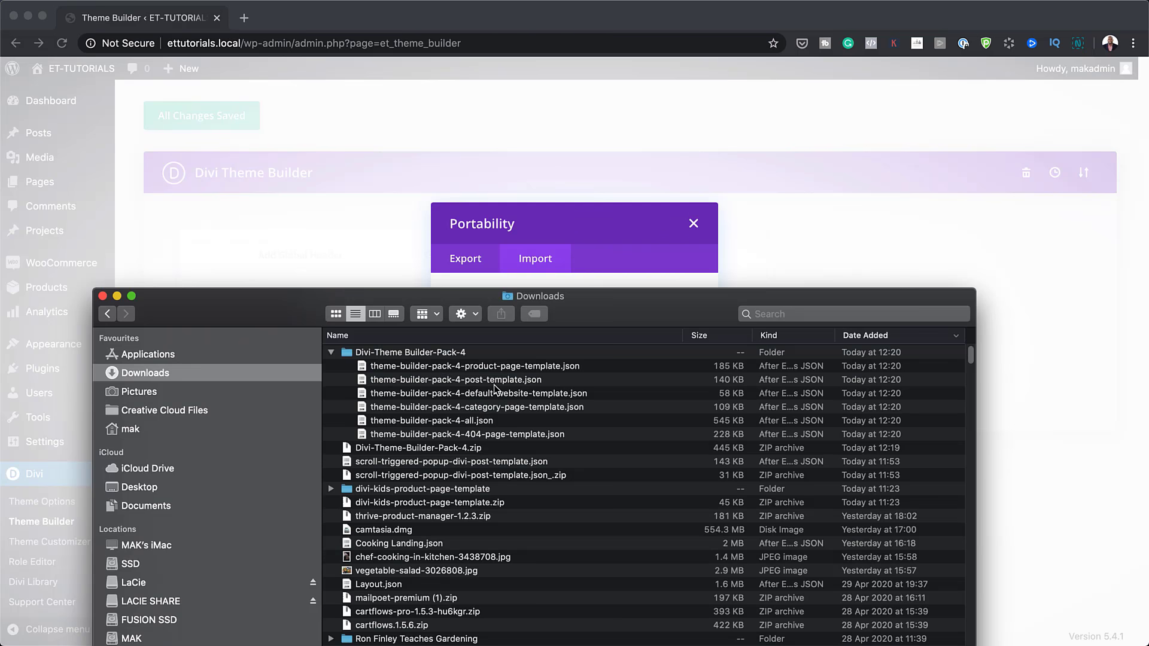
key(Escape)
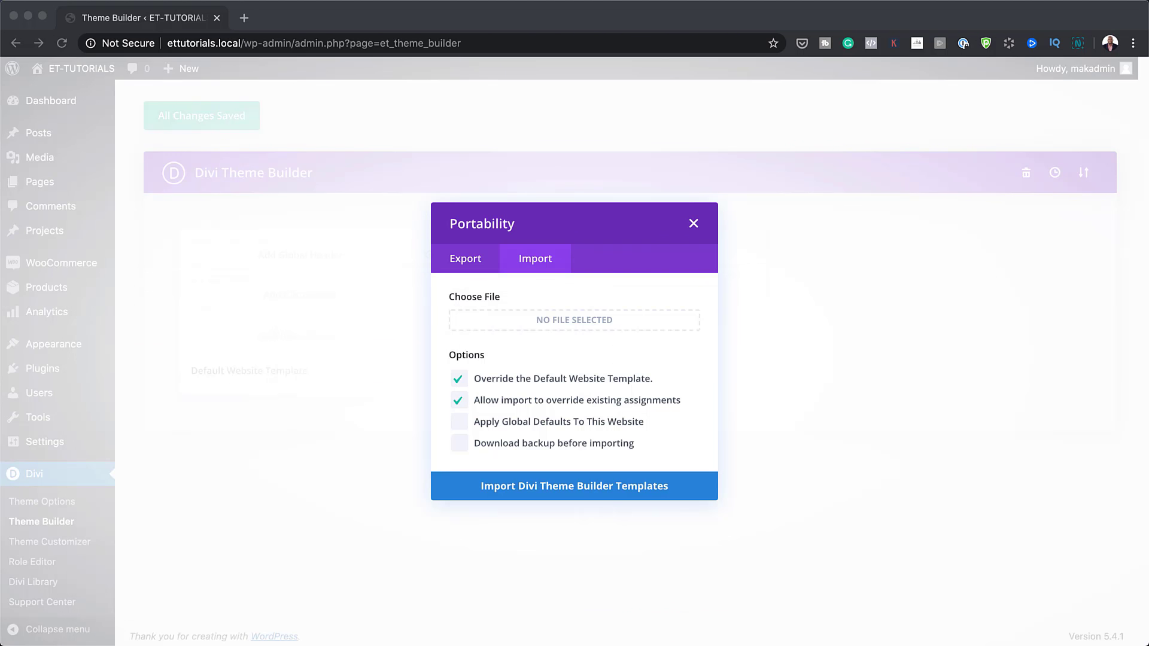
drag(1148, 282, 559, 322)
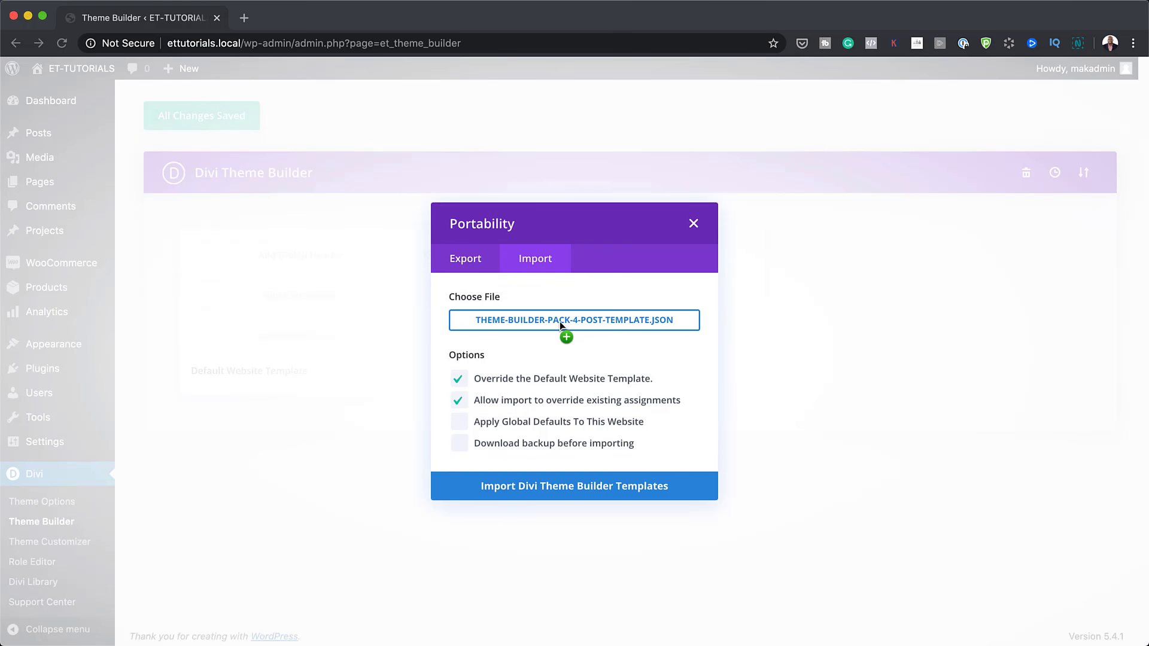
click(601, 489)
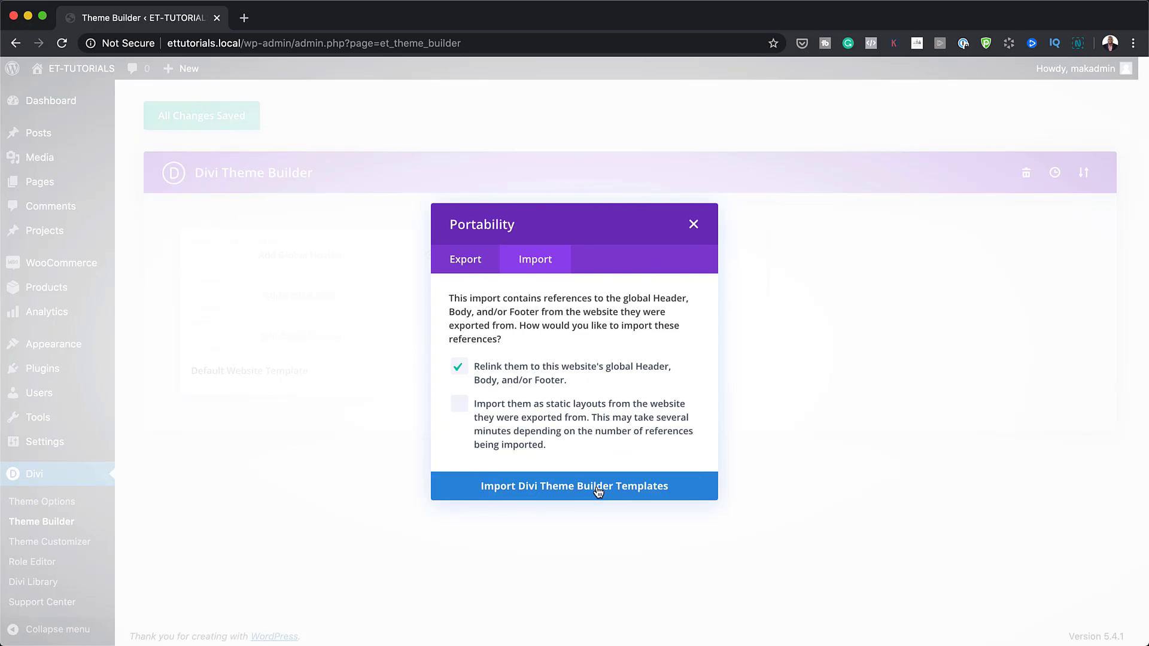
click(597, 487)
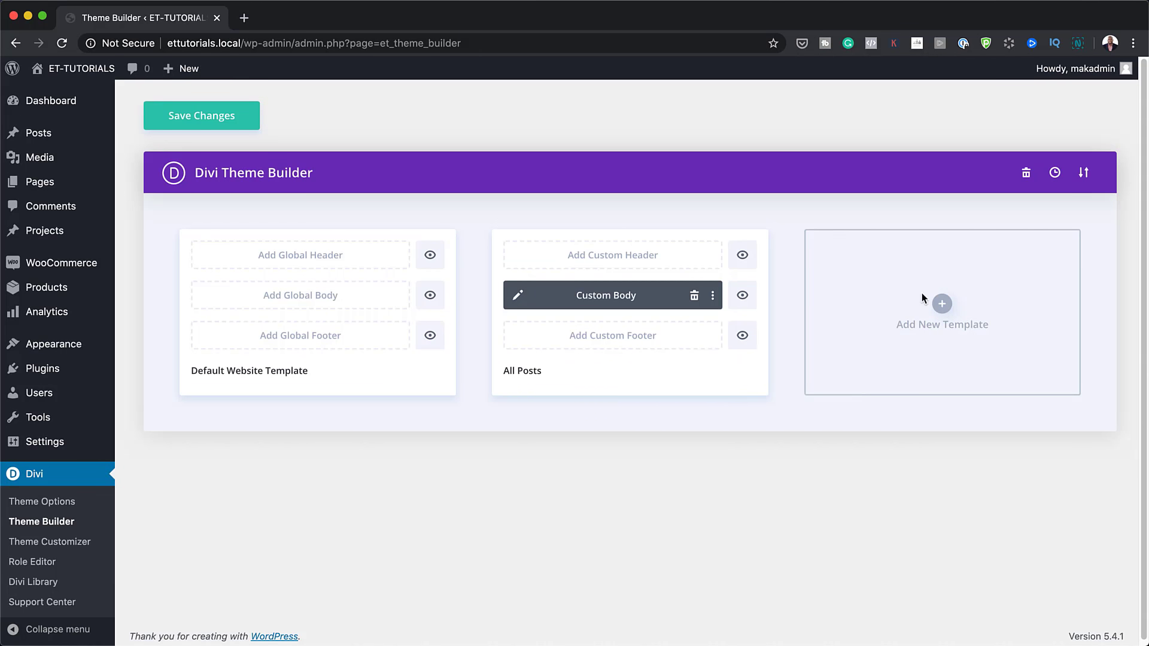
Save the Theme Builder changes and go to the All Posts list
click(217, 120)
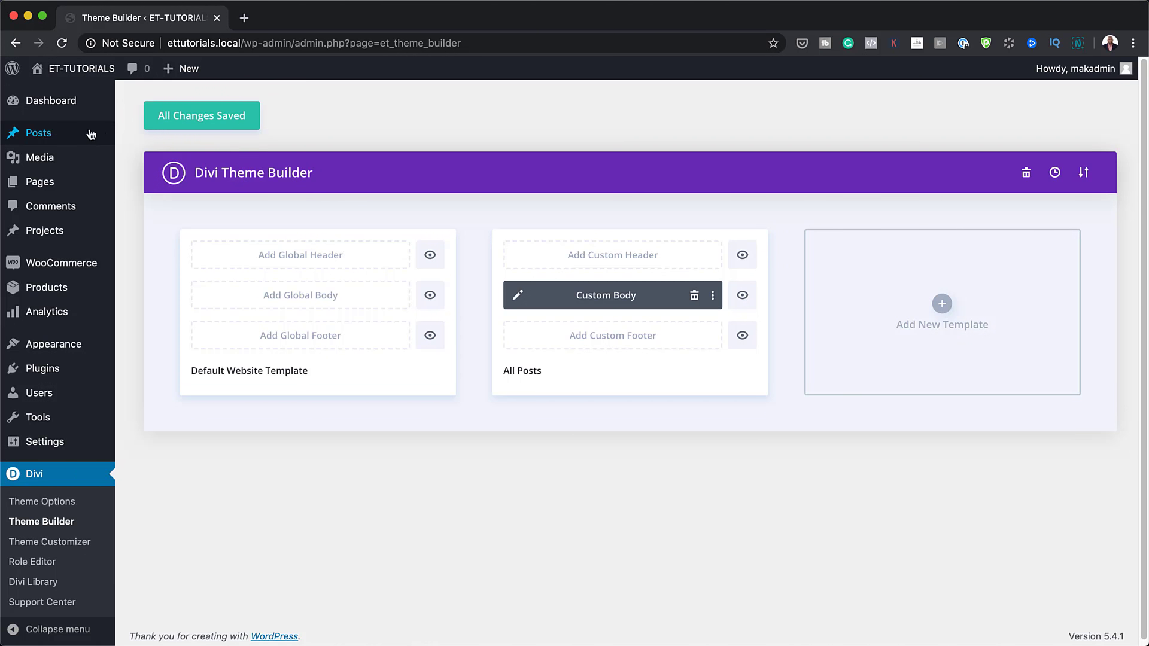
mouse_move(53, 134)
click(135, 139)
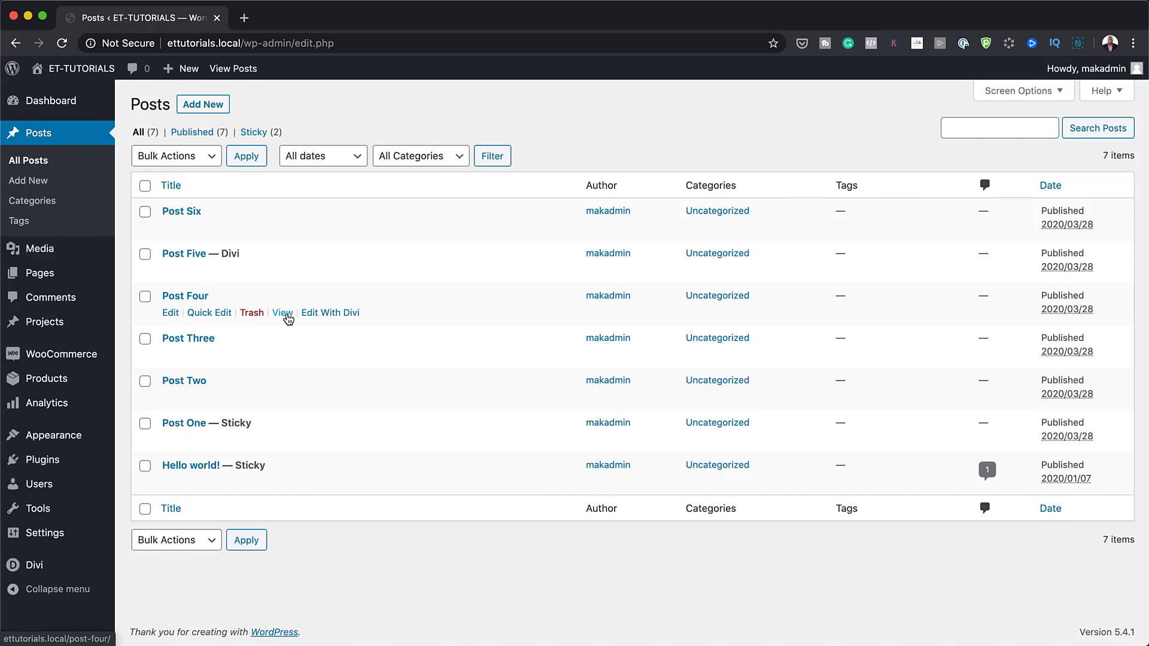
View Post Four in a new tab, scroll through it, then return to the Posts tab
super+click(285, 314)
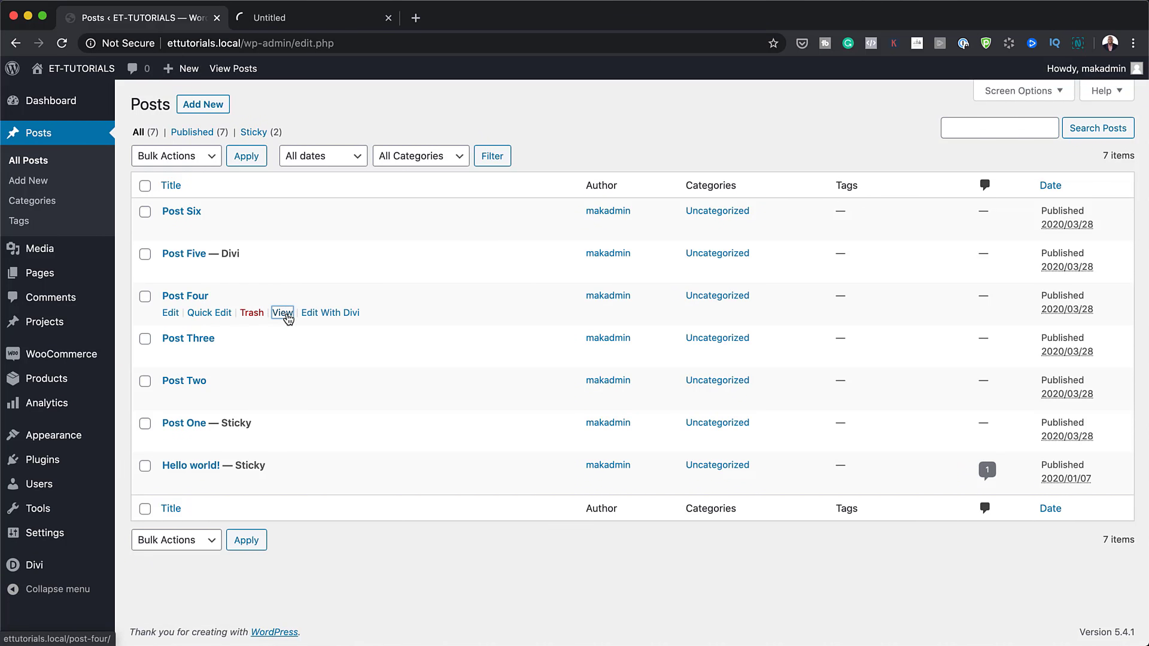
click(346, 19)
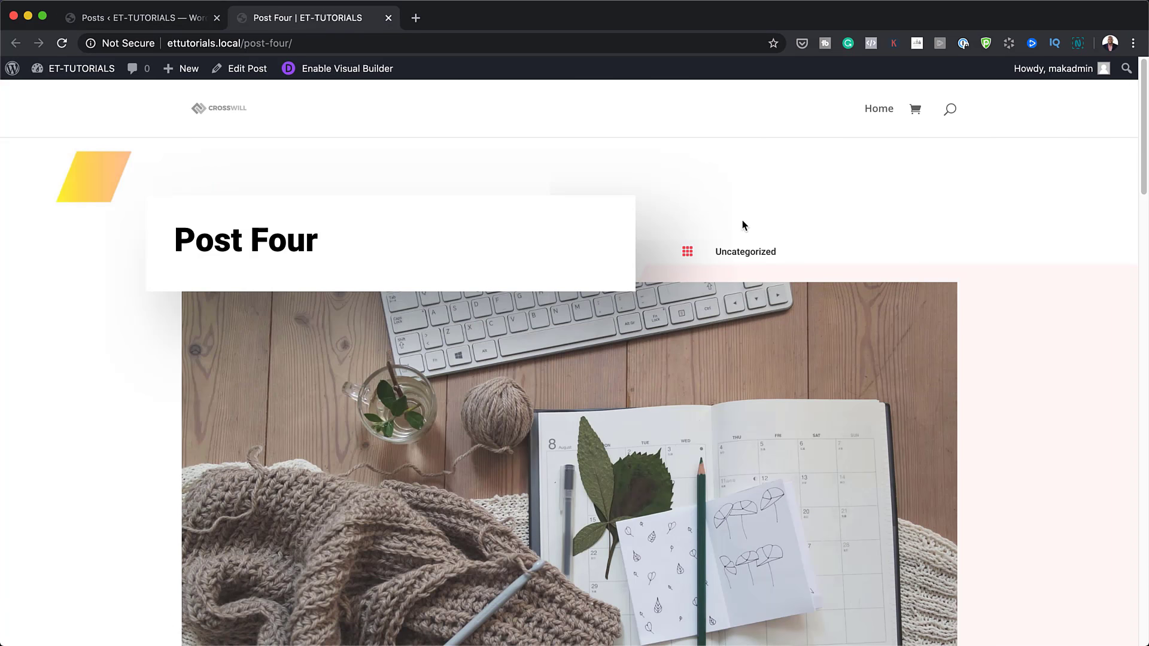
scroll(996, 426, down, 1)
scroll(996, 426, down, 10)
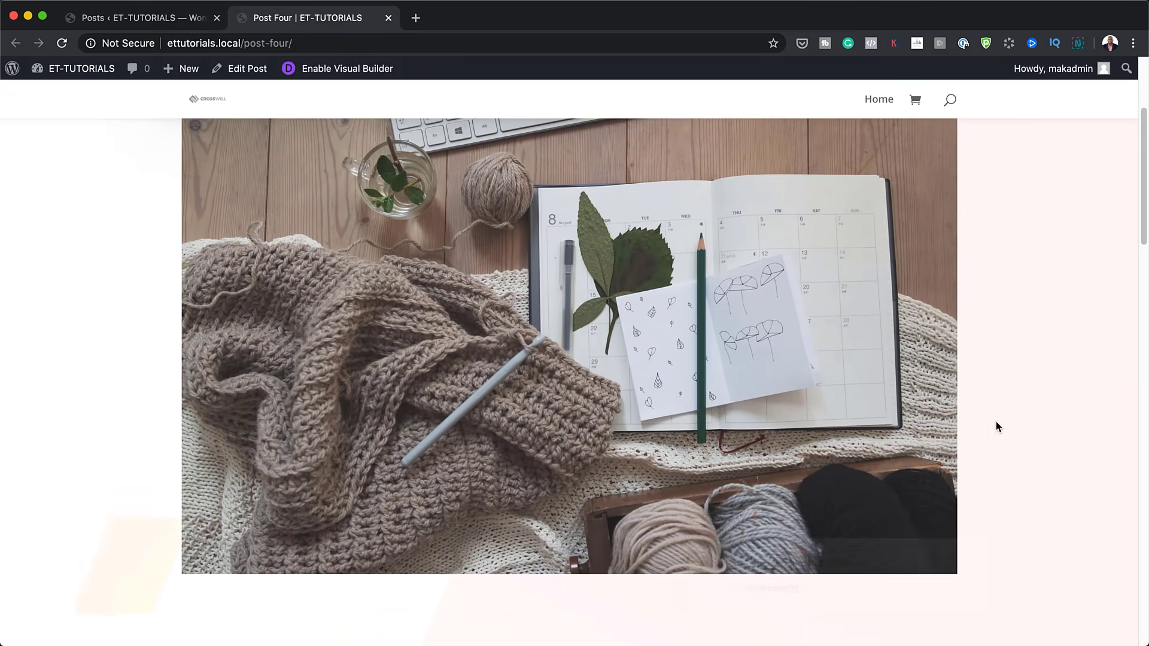
scroll(997, 426, down, 20)
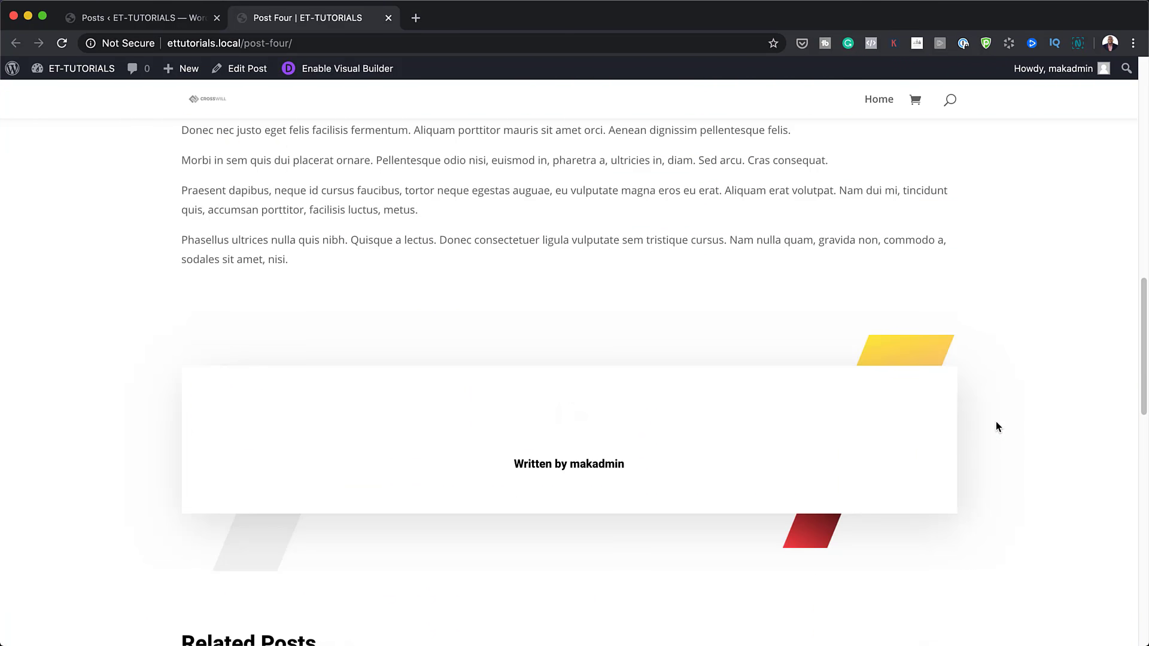
scroll(997, 425, up, 20)
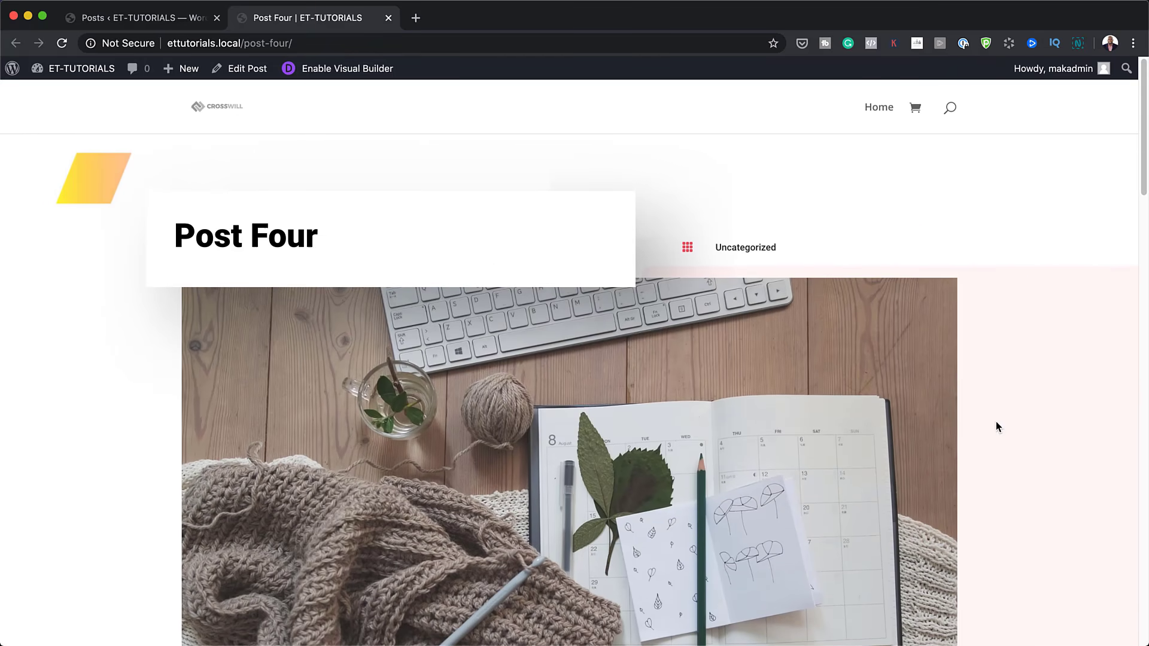
click(173, 20)
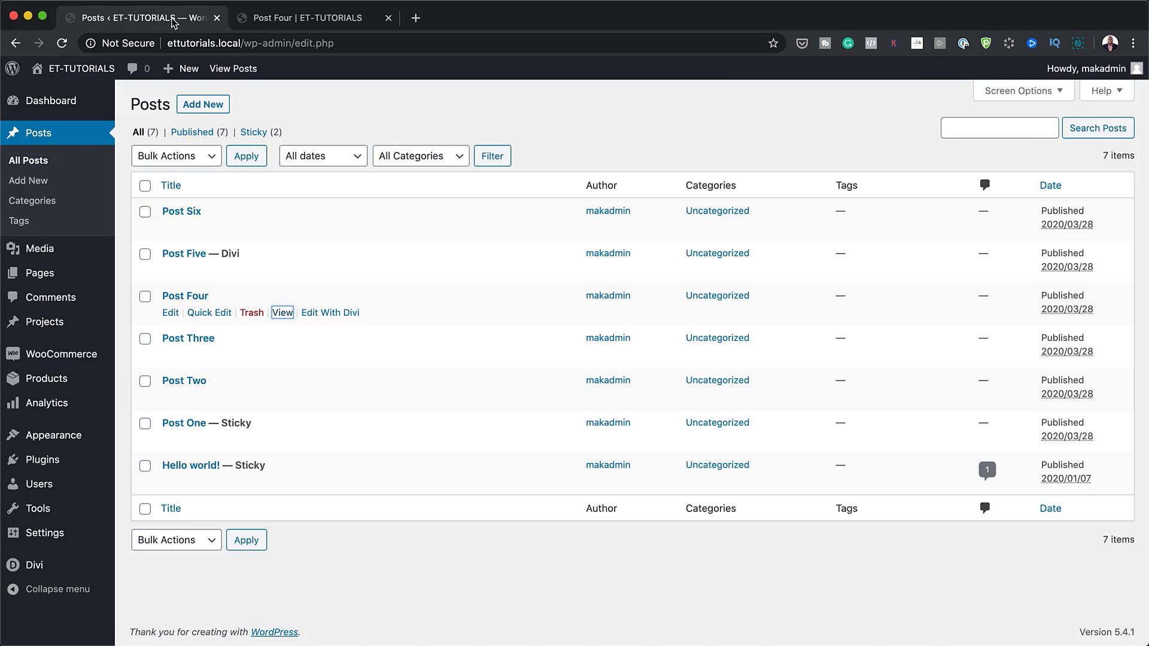
Go back to Divi Theme Builder and scroll through the All Posts body layout
mouse_move(57, 566)
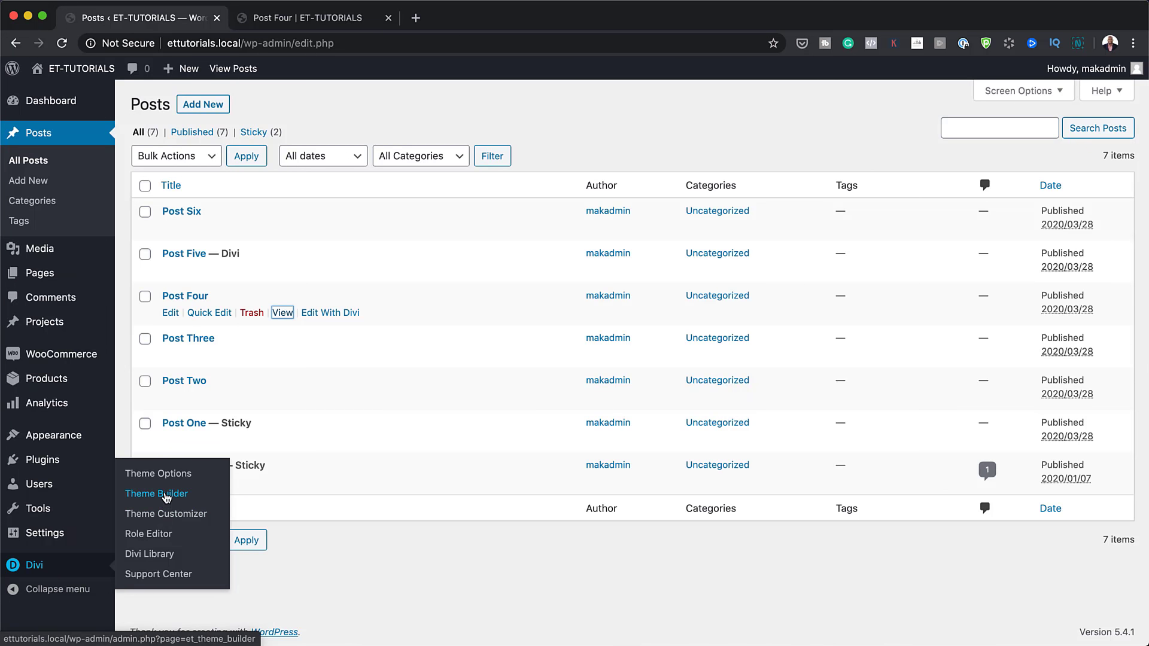
click(166, 496)
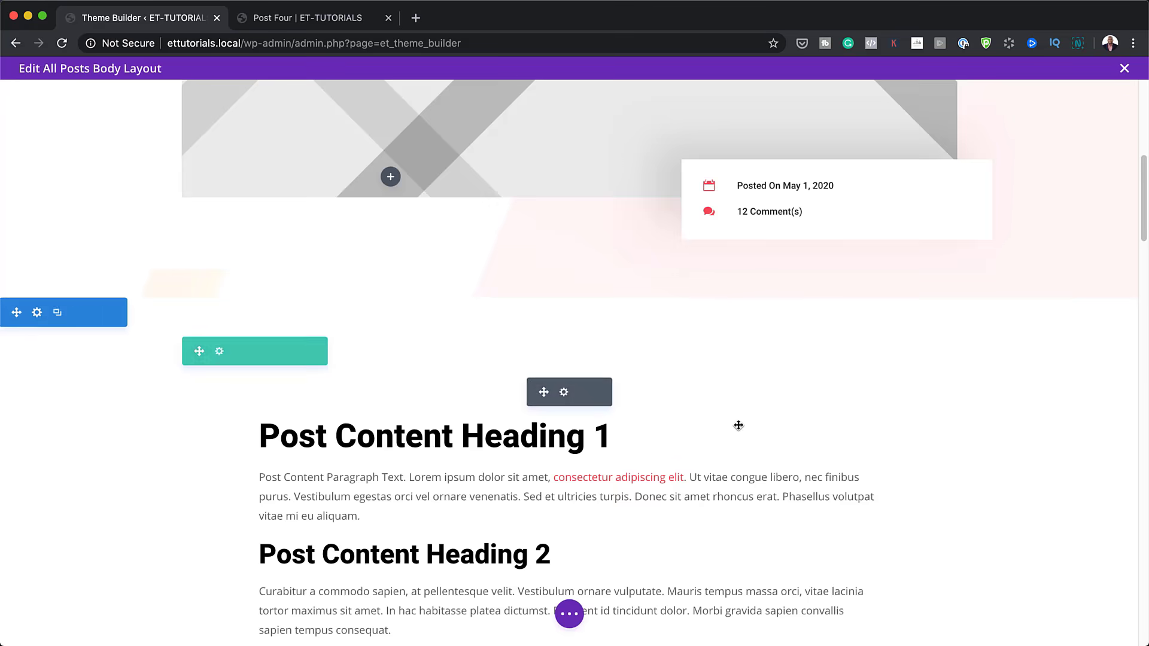
scroll(739, 425, down, 15)
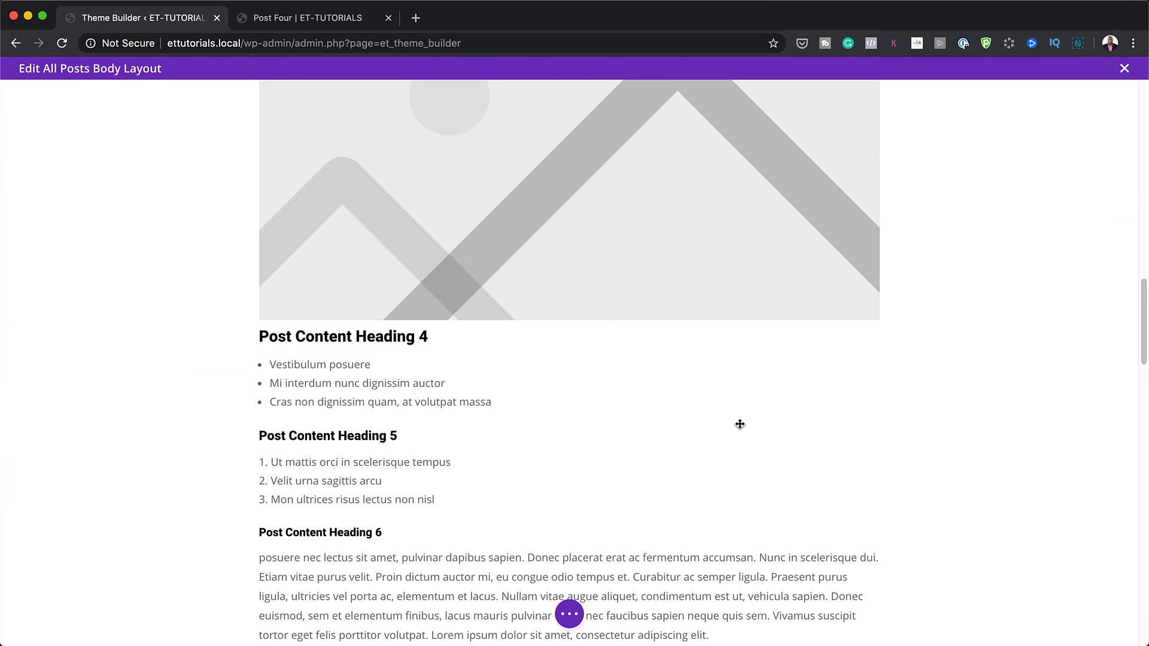
scroll(739, 425, down, 5)
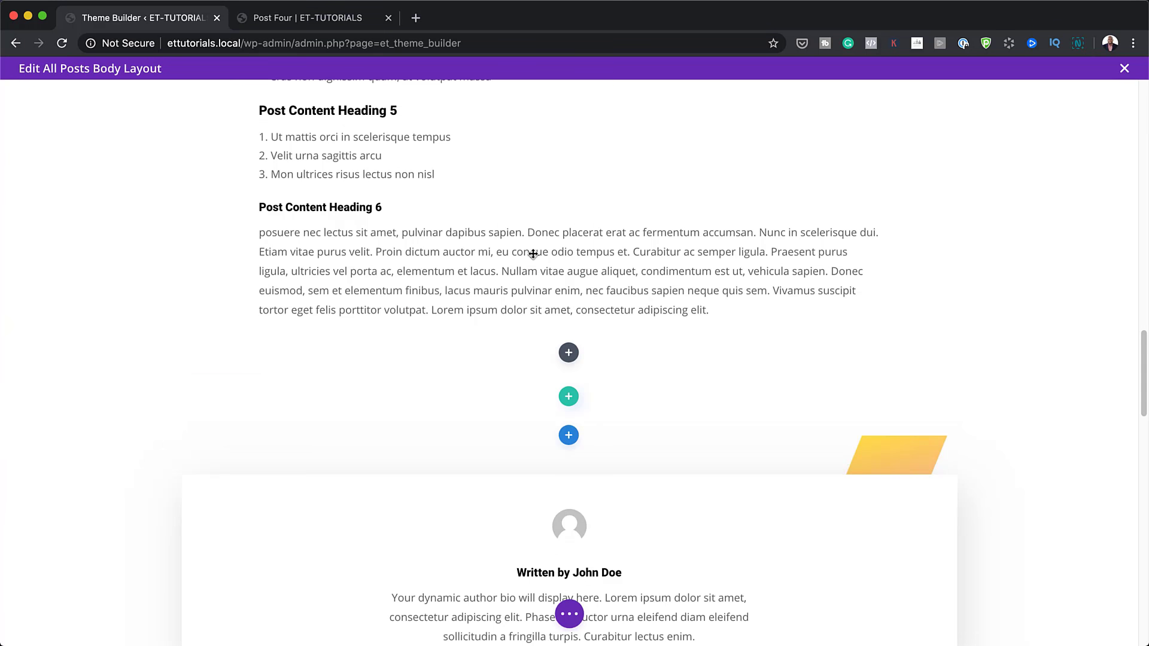
scroll(707, 284, up, 3)
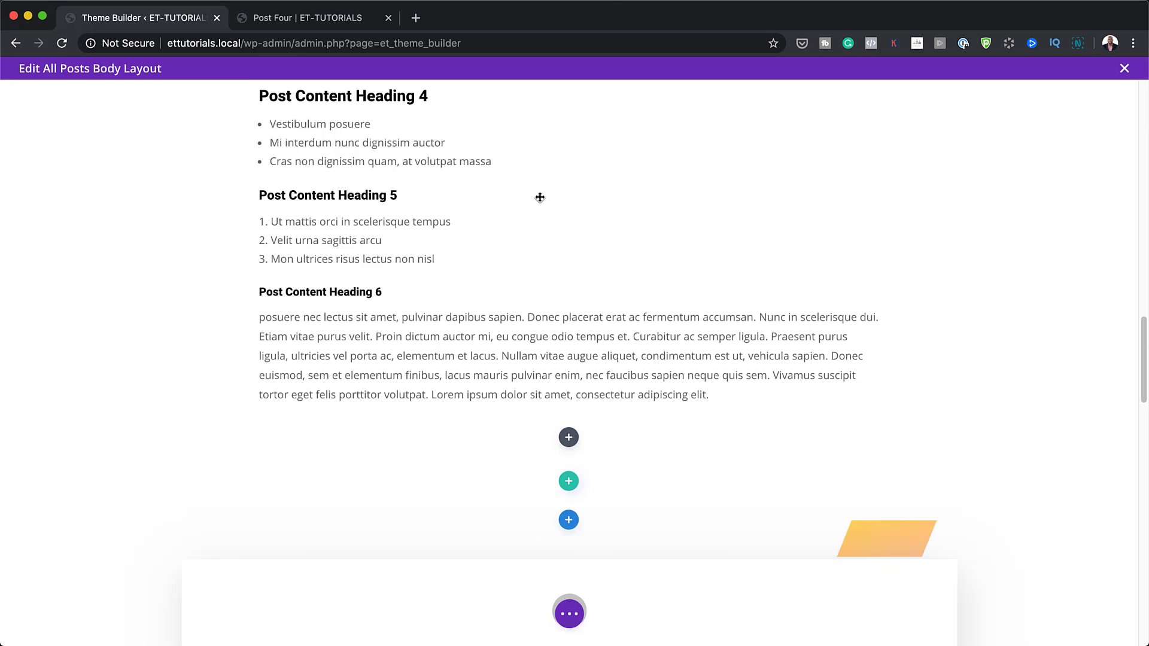
Insert a one-column row below the post content, leaving it without modules
click(569, 482)
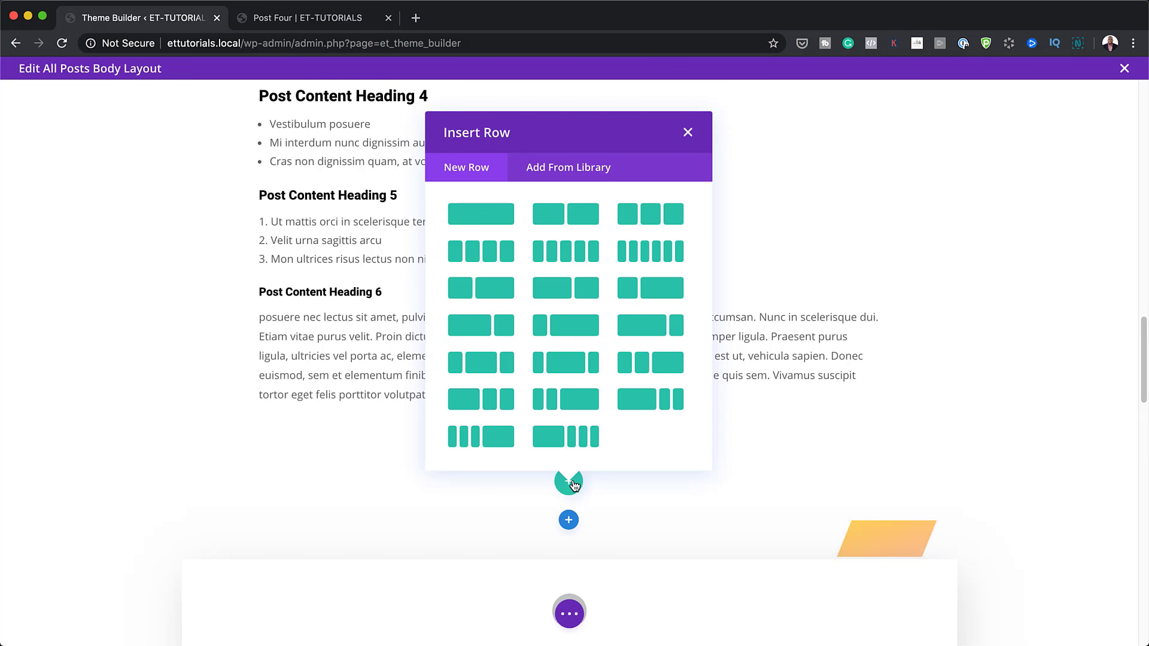
click(489, 215)
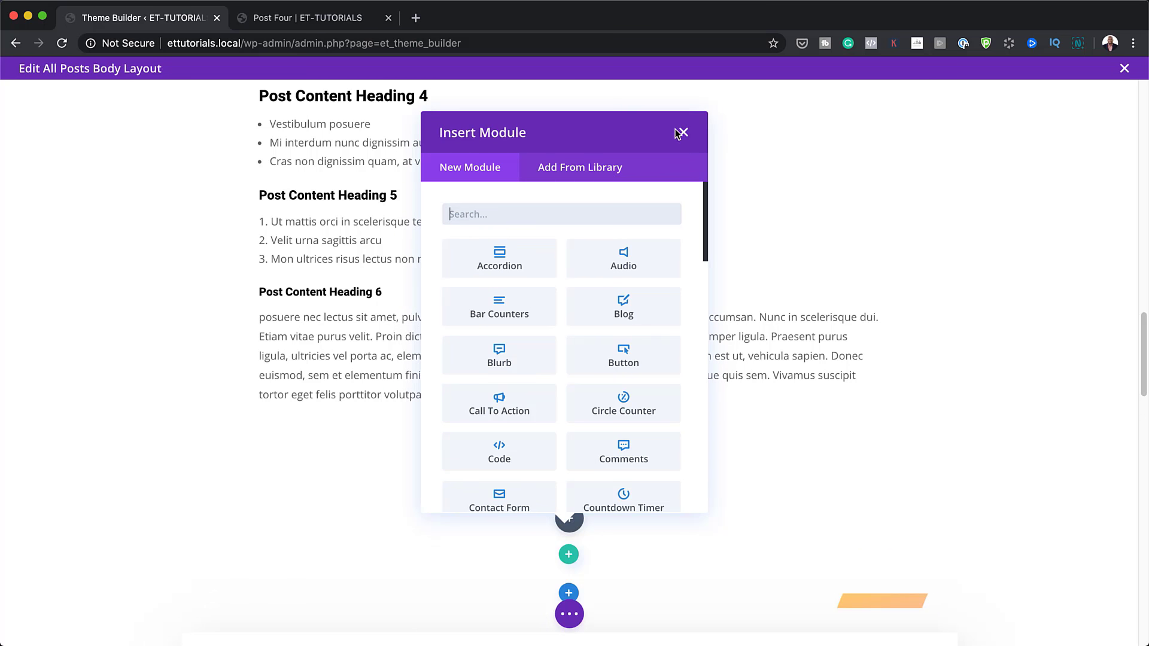
click(683, 132)
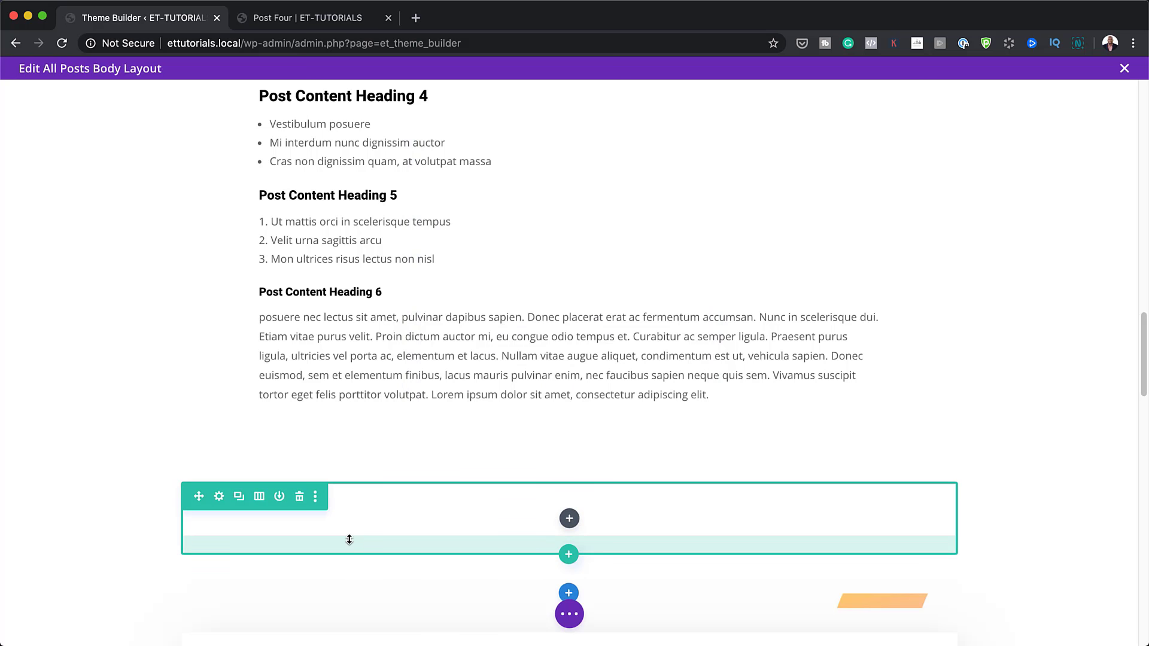
In the row settings, enable a custom gutter width of 1 and set the width to 300px
click(220, 498)
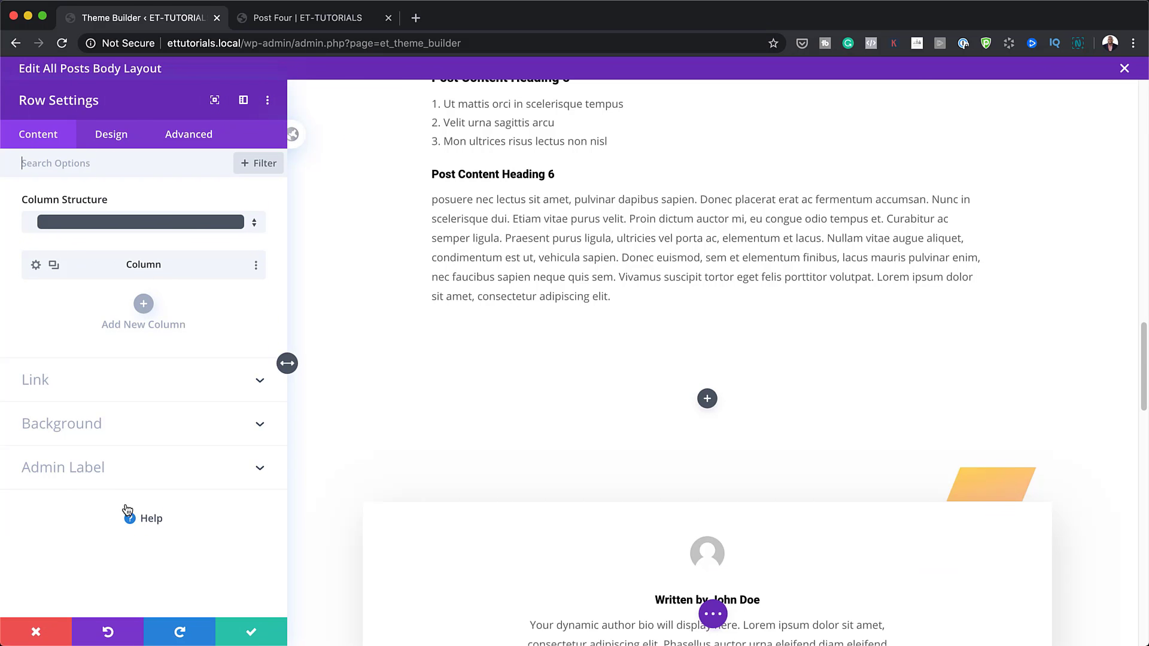
click(93, 423)
scroll(113, 464, down, 3)
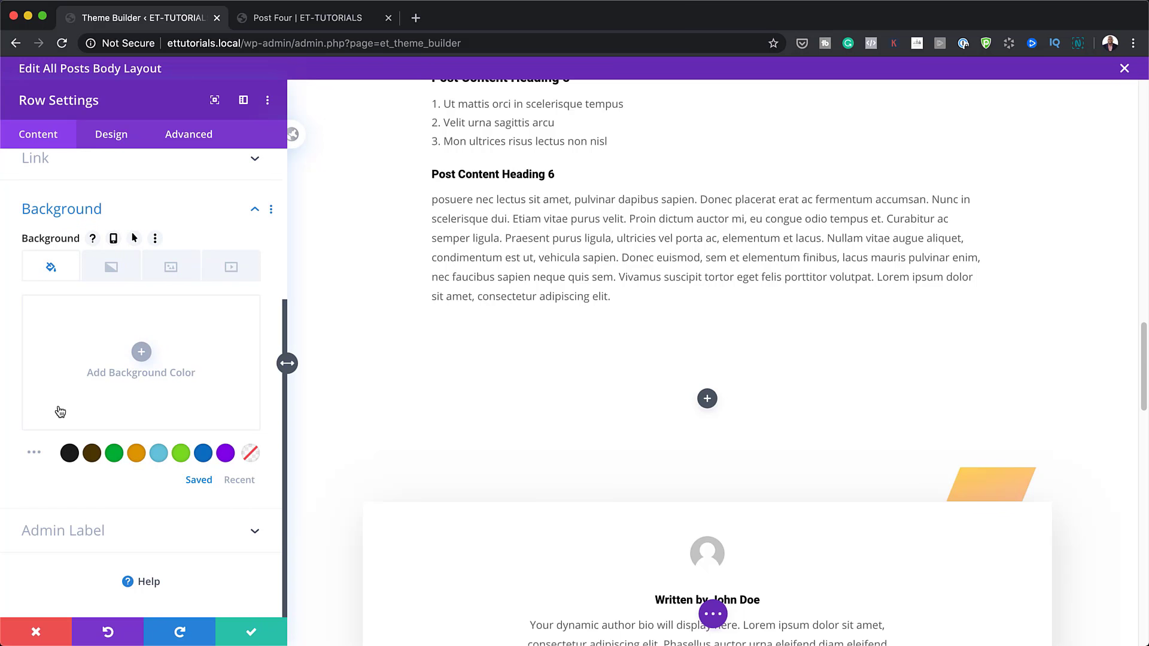
click(141, 352)
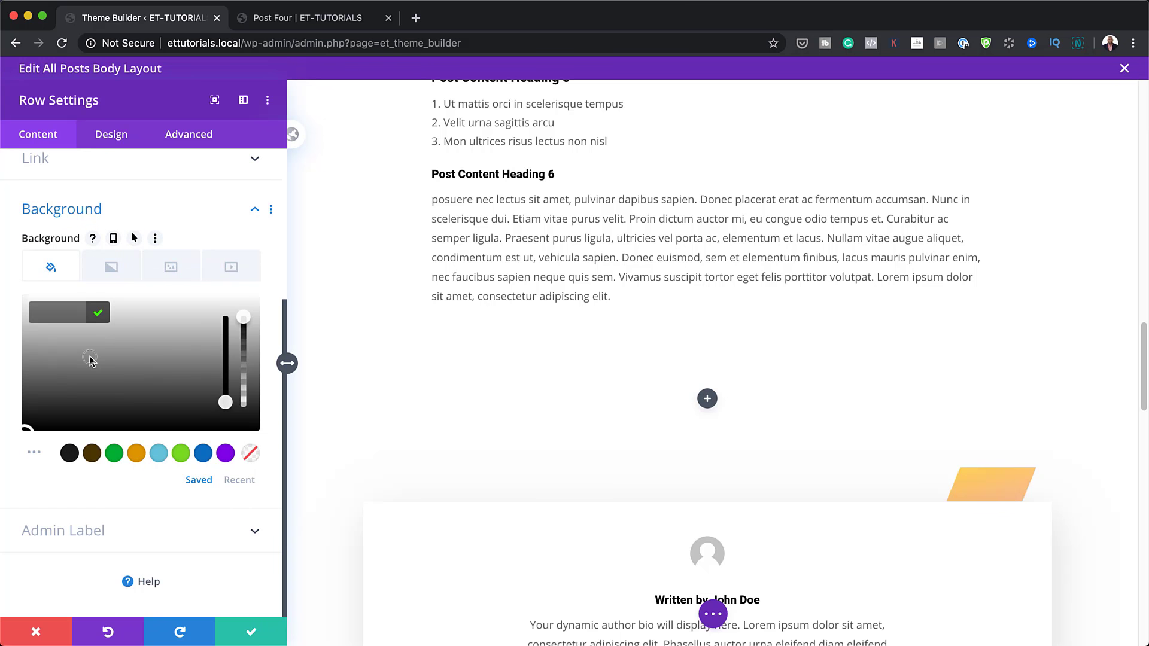
click(111, 135)
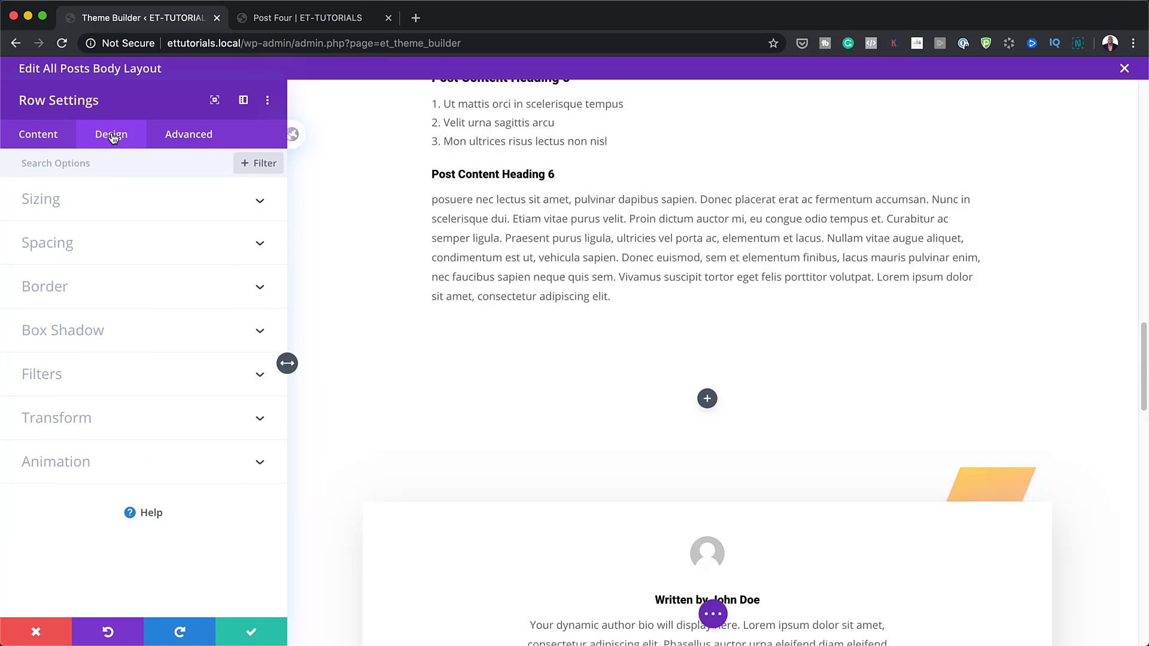
click(117, 206)
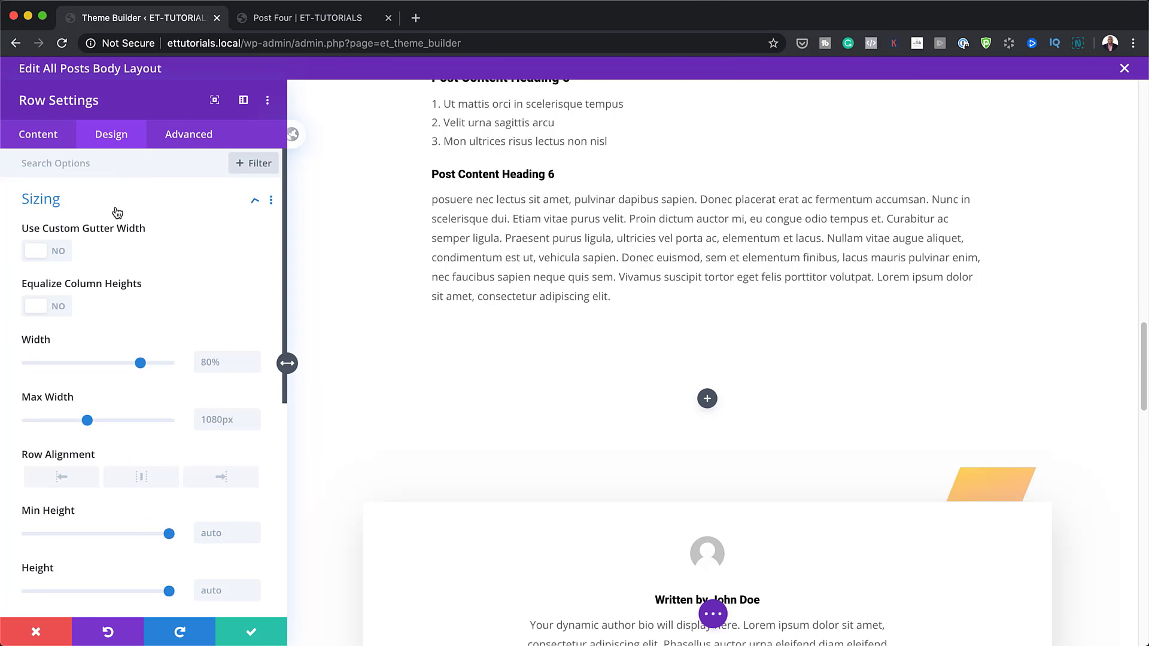
click(58, 255)
drag(126, 307, 3, 313)
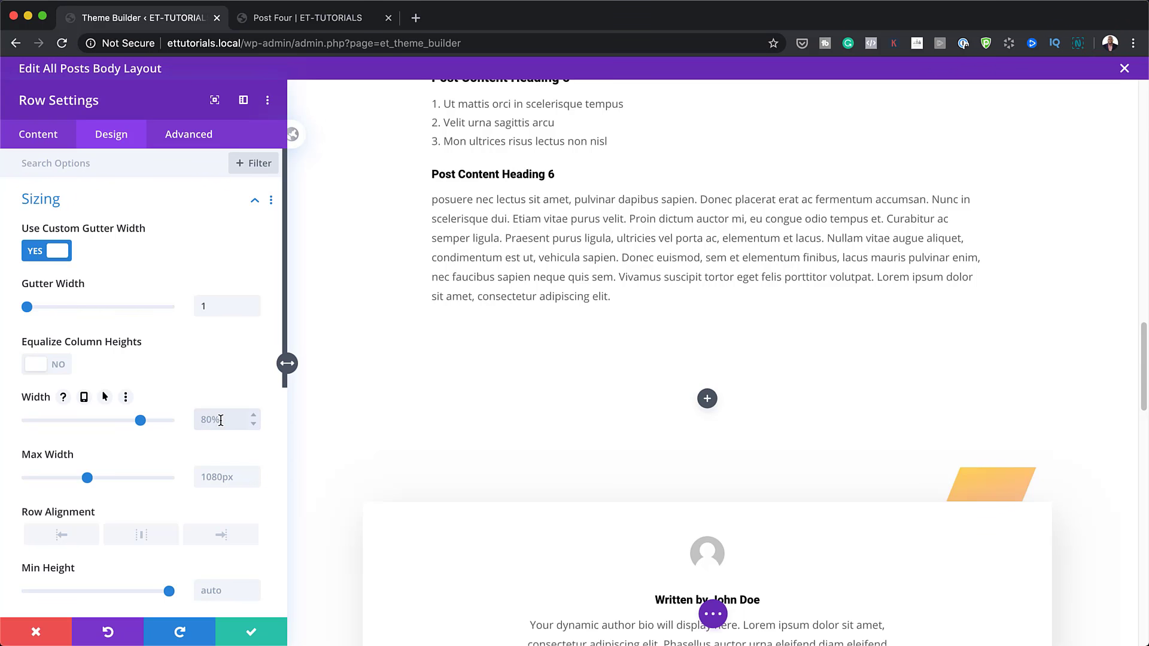
text(300)
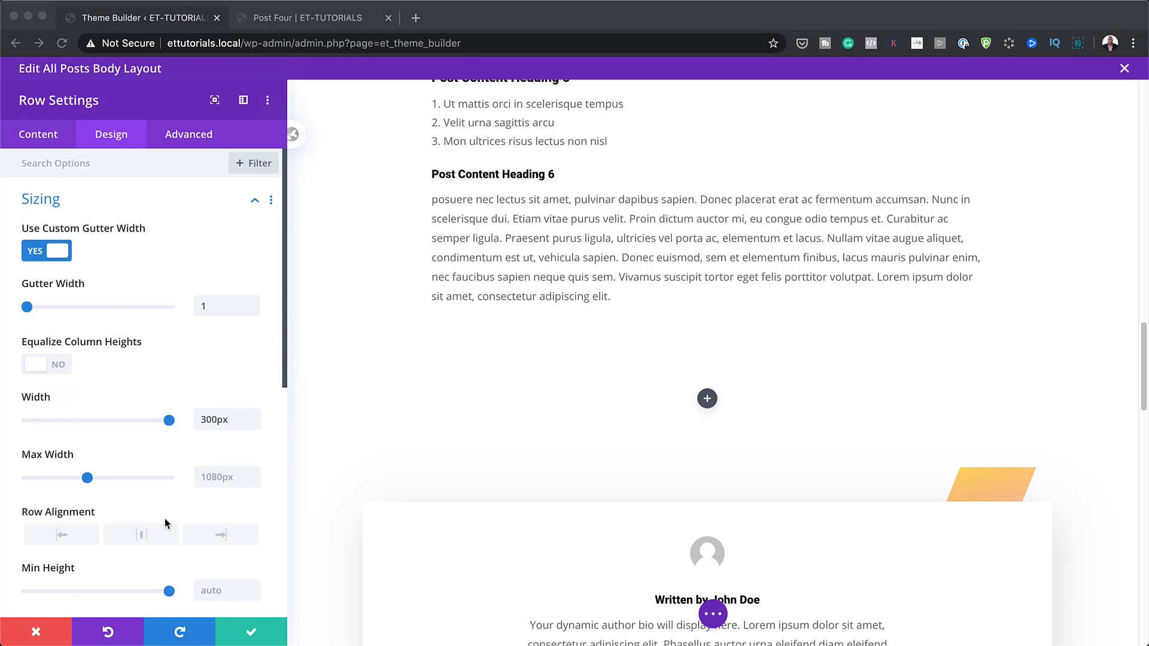
Give the row 20px top and 0px bottom padding and the first soft box shadow preset
scroll(174, 514, down, 5)
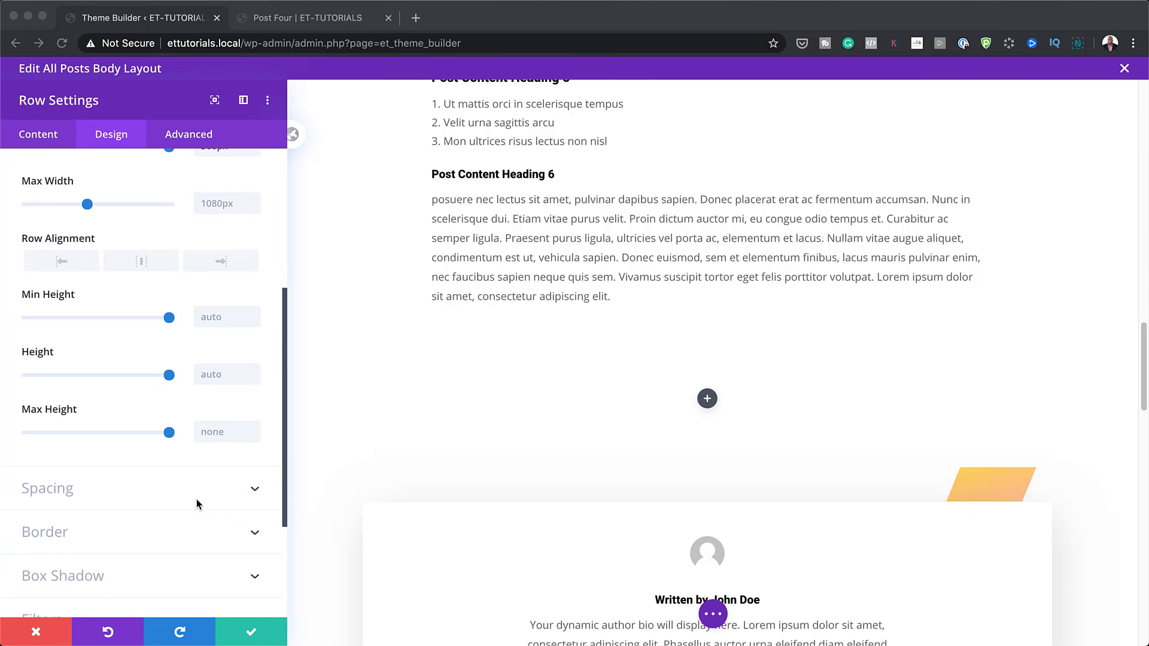
click(57, 489)
click(56, 488)
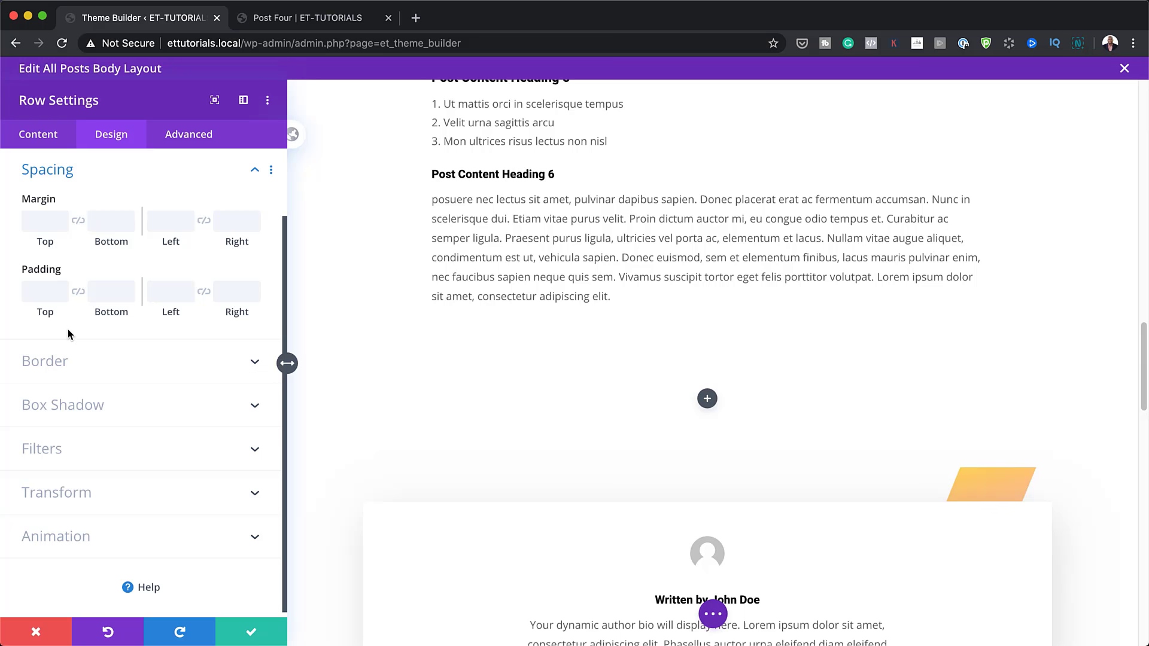
mouse_move(70, 323)
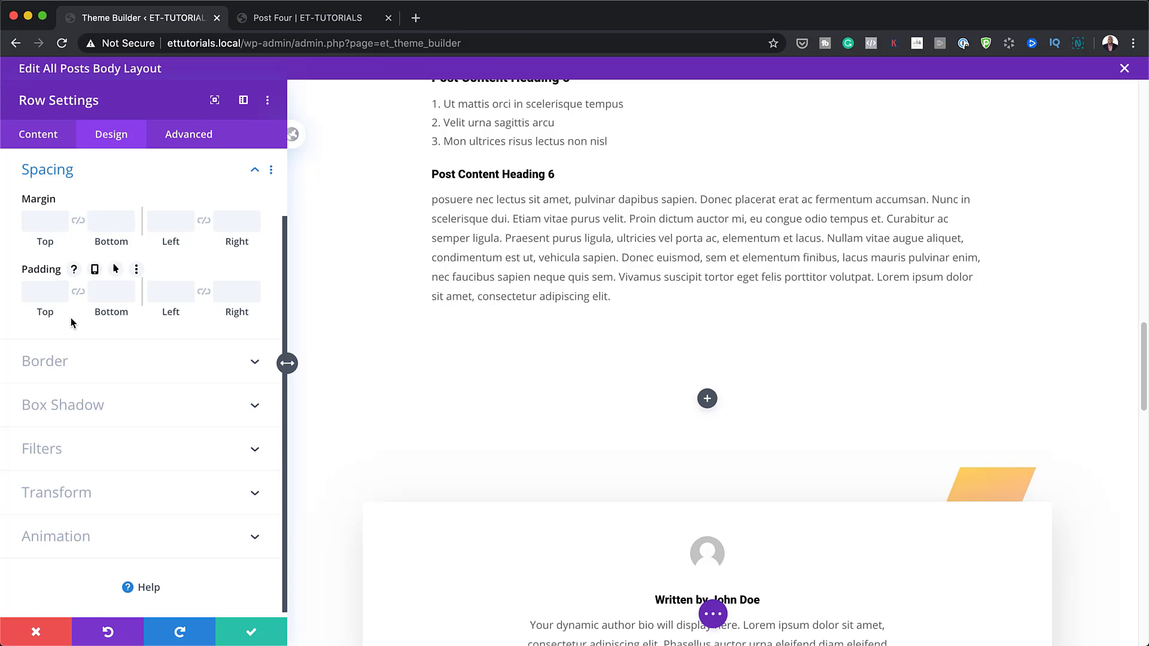
click(39, 292)
text(20)
click(113, 292)
text(0)
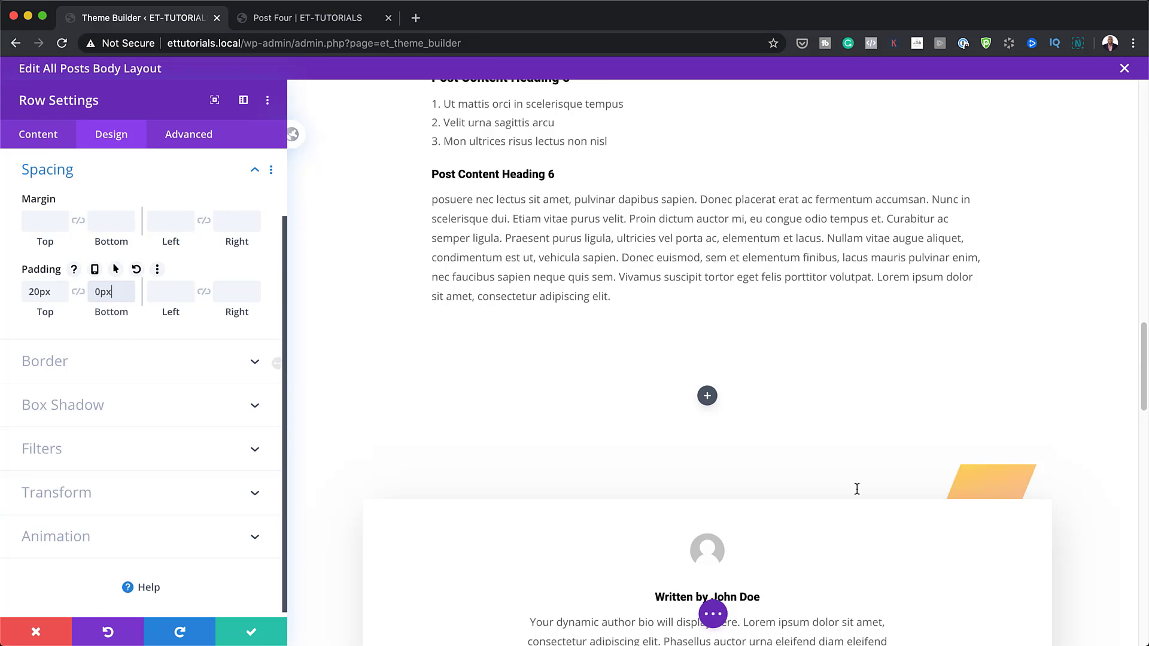
click(92, 405)
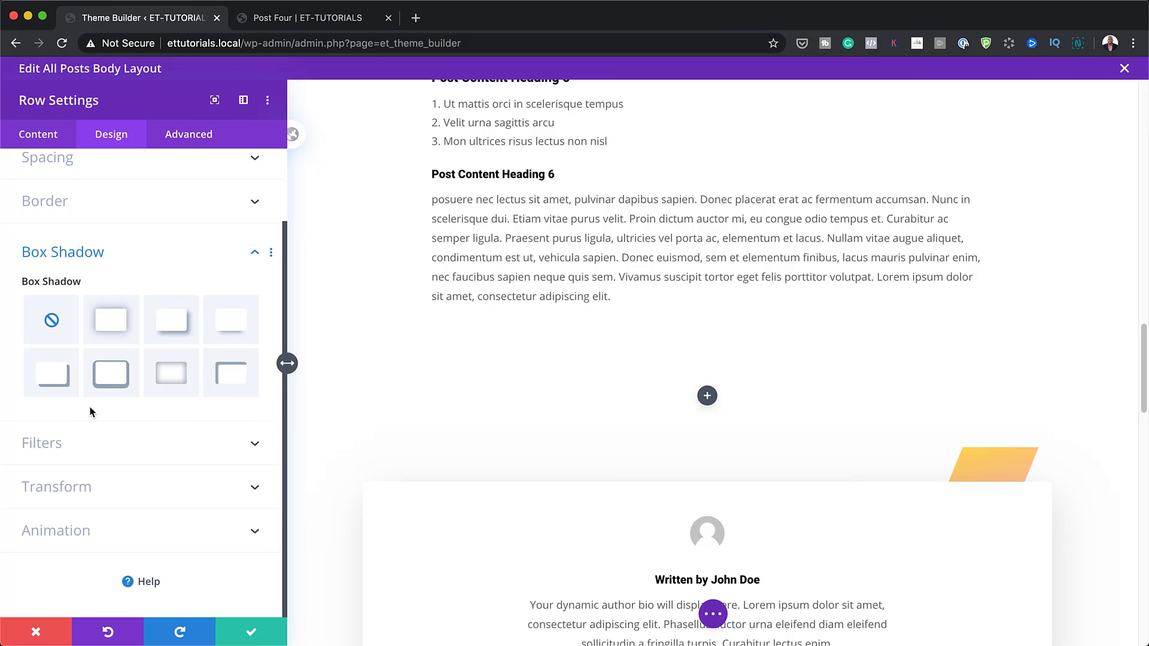
click(111, 319)
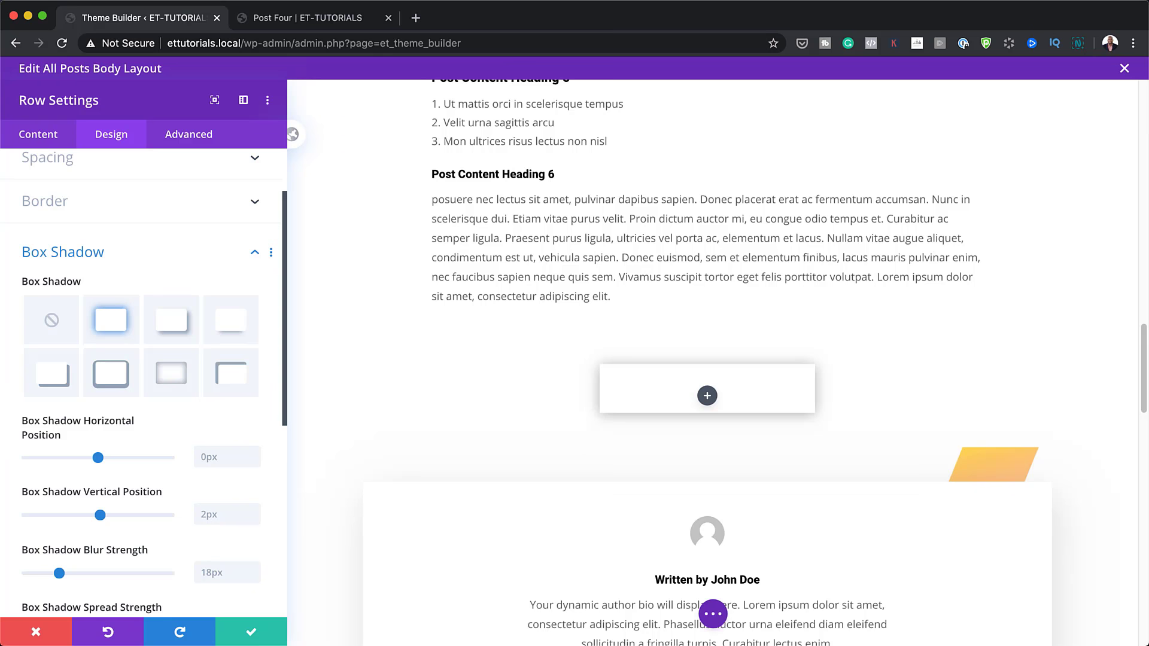
Save the row, add a Text module to it, and replace the placeholder with 'Related Post'
click(256, 633)
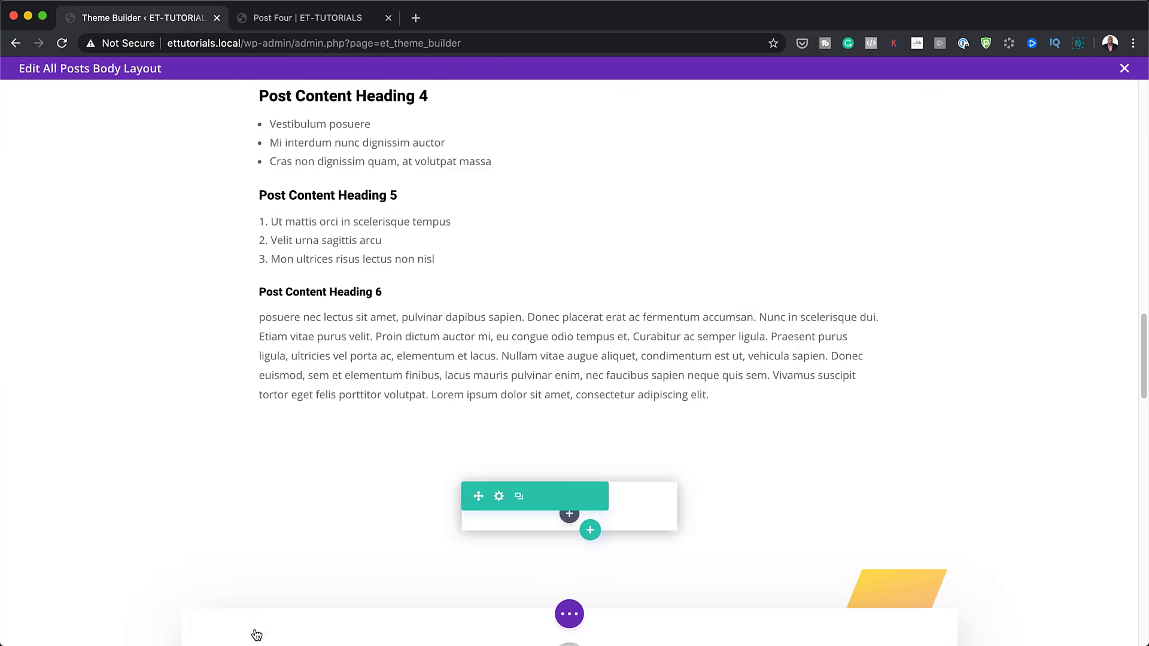
click(569, 518)
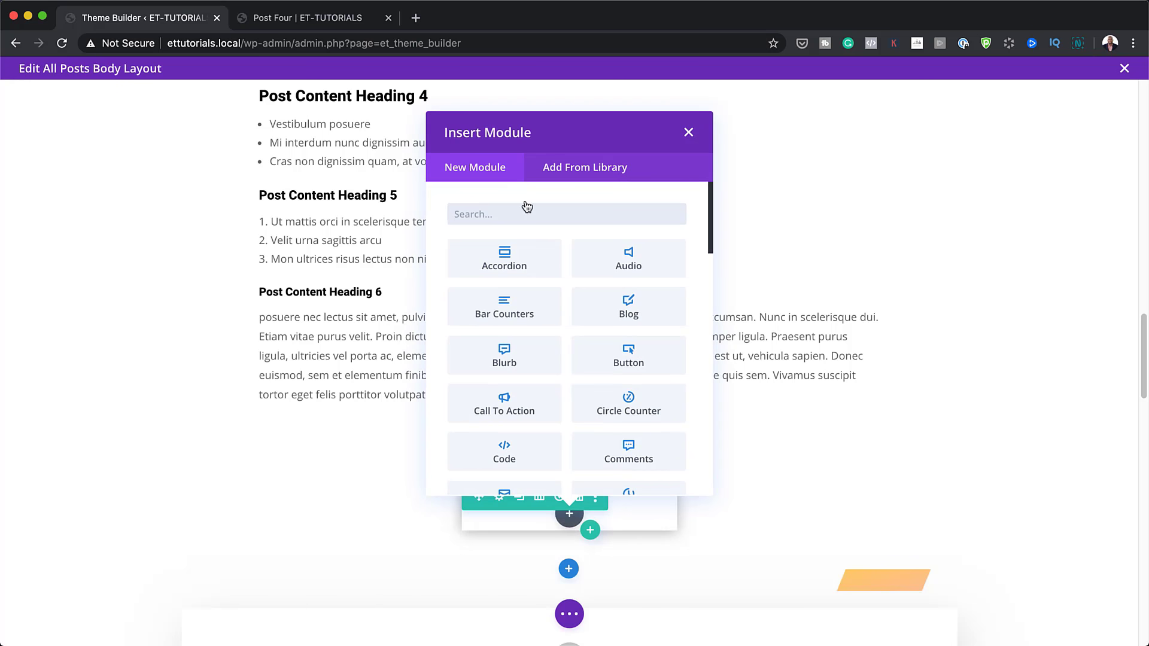
text(text)
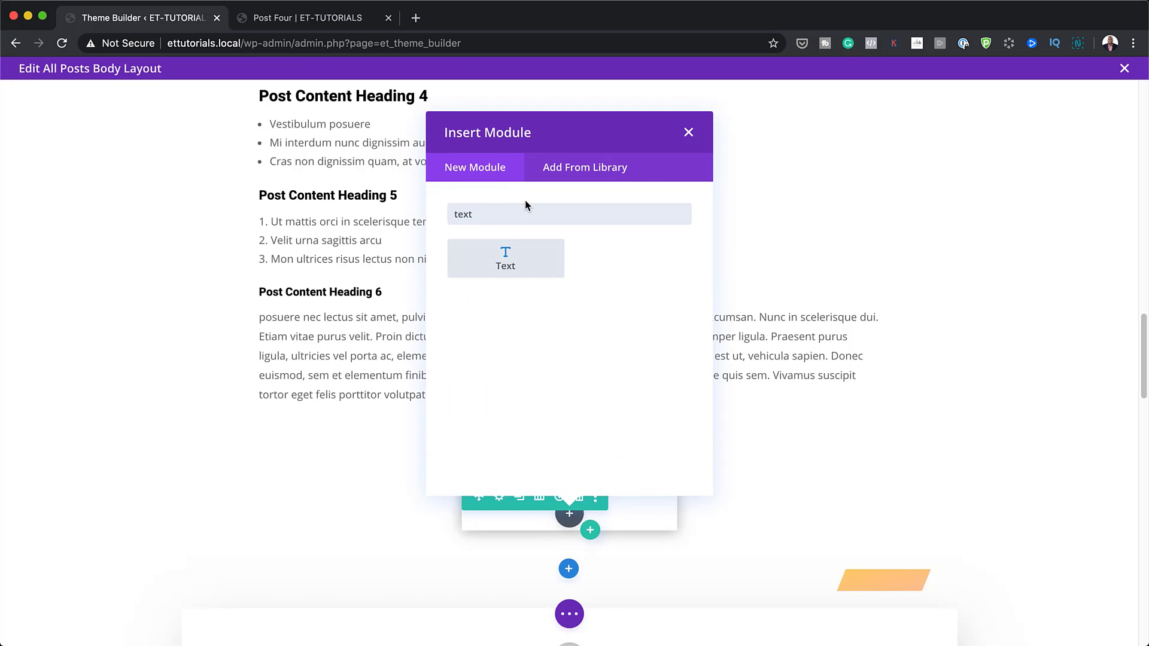
click(497, 251)
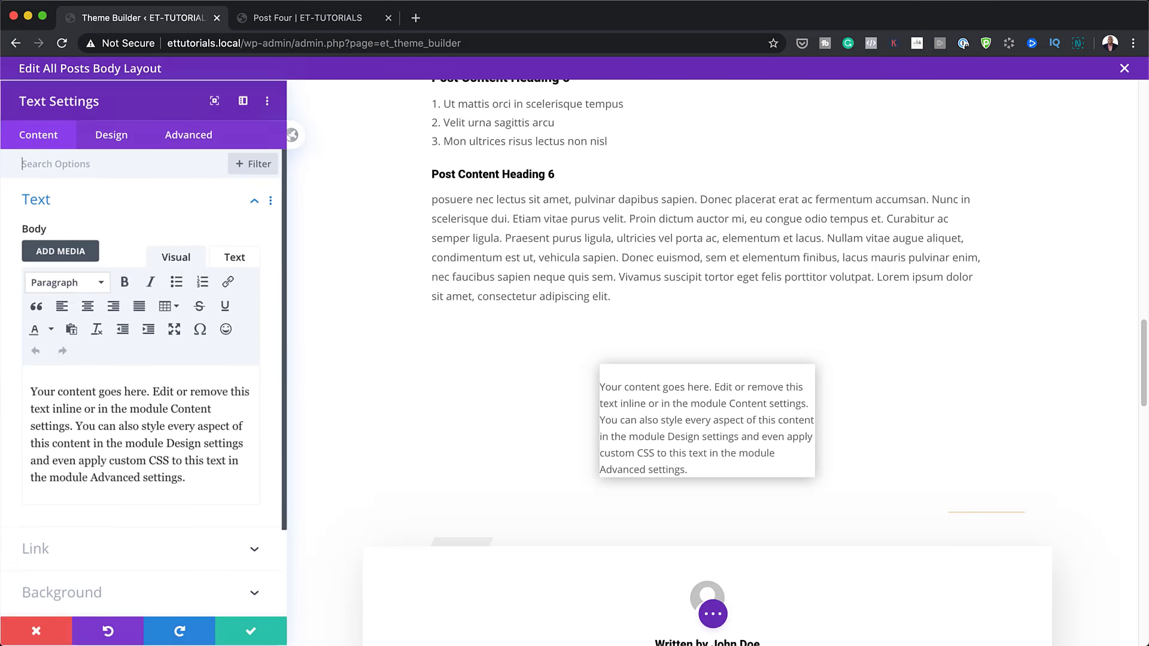
drag(192, 478, 32, 383)
text(Rela)
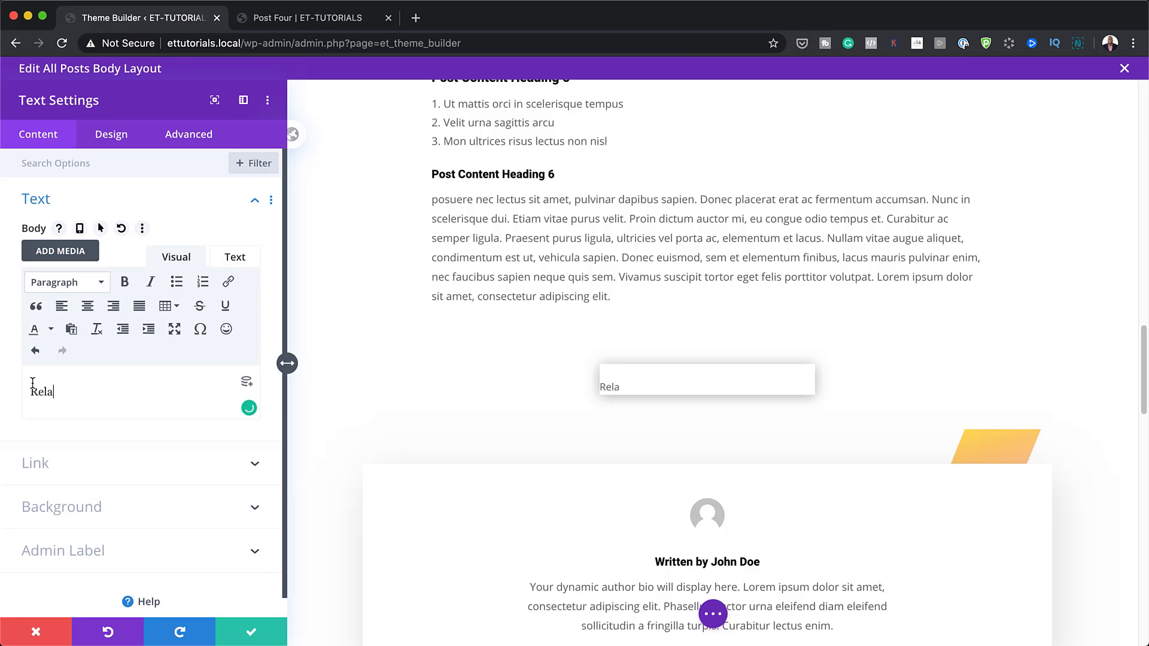
text(ted Post)
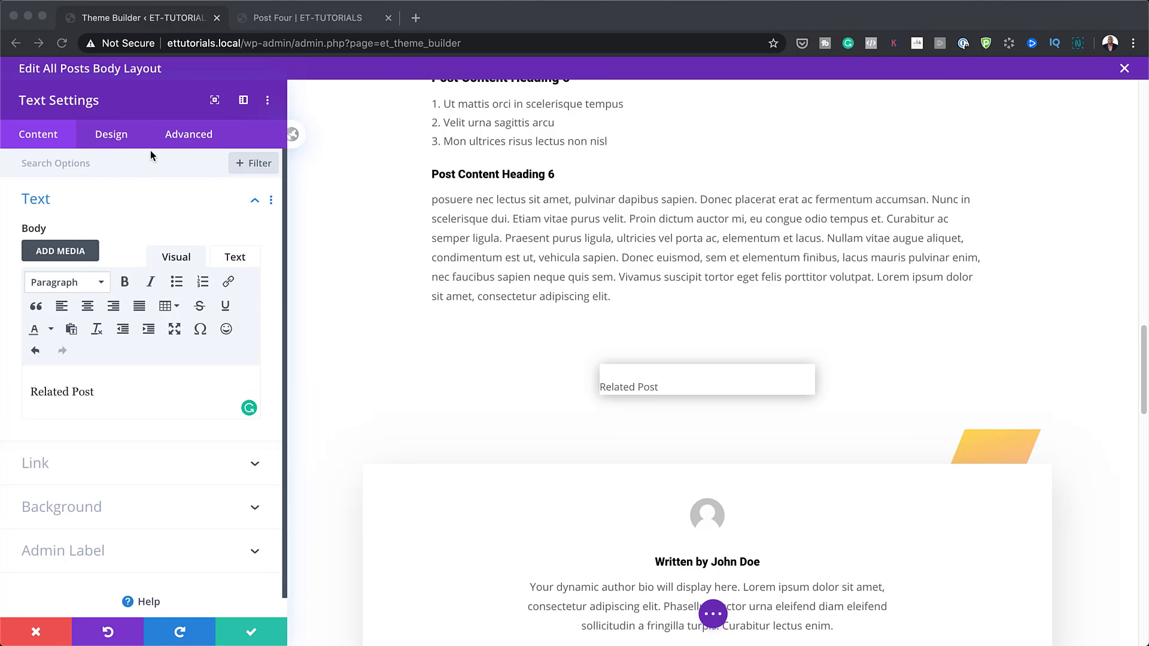
Set the text module's font to Heebo in uppercase
click(101, 138)
click(84, 214)
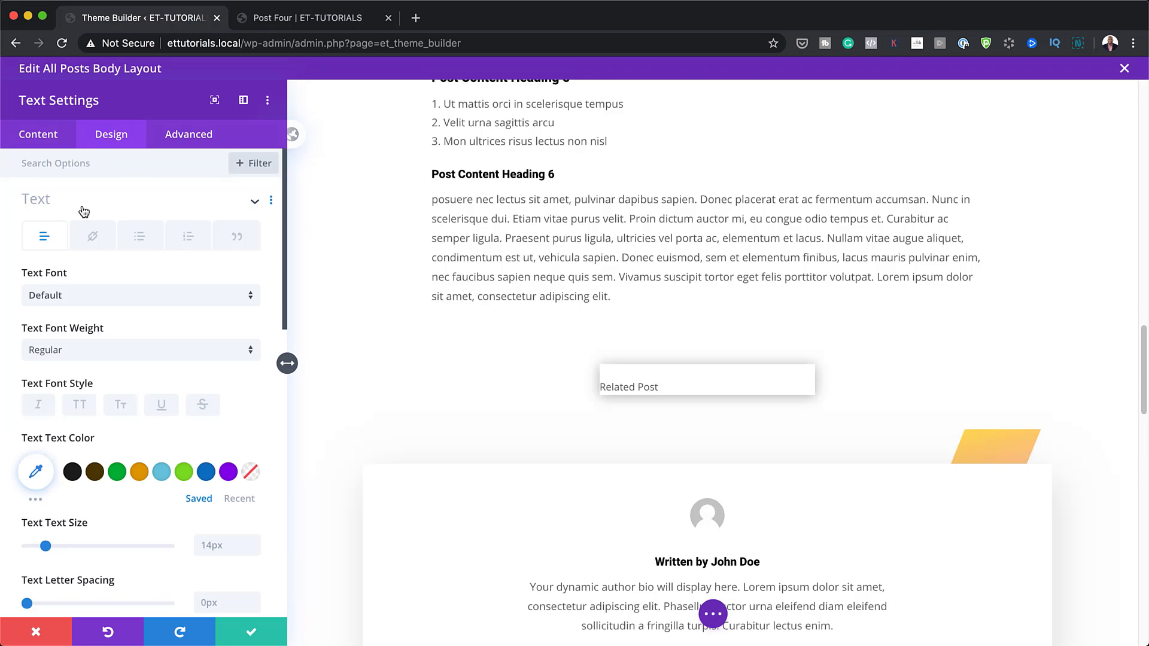
click(93, 304)
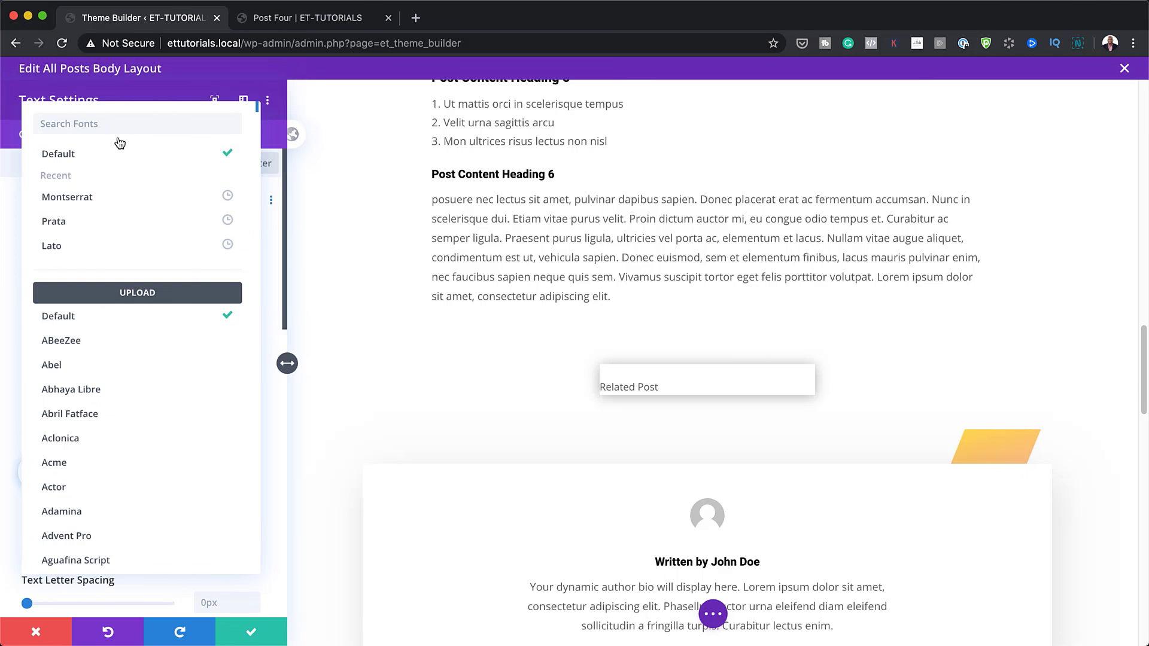
text(hee)
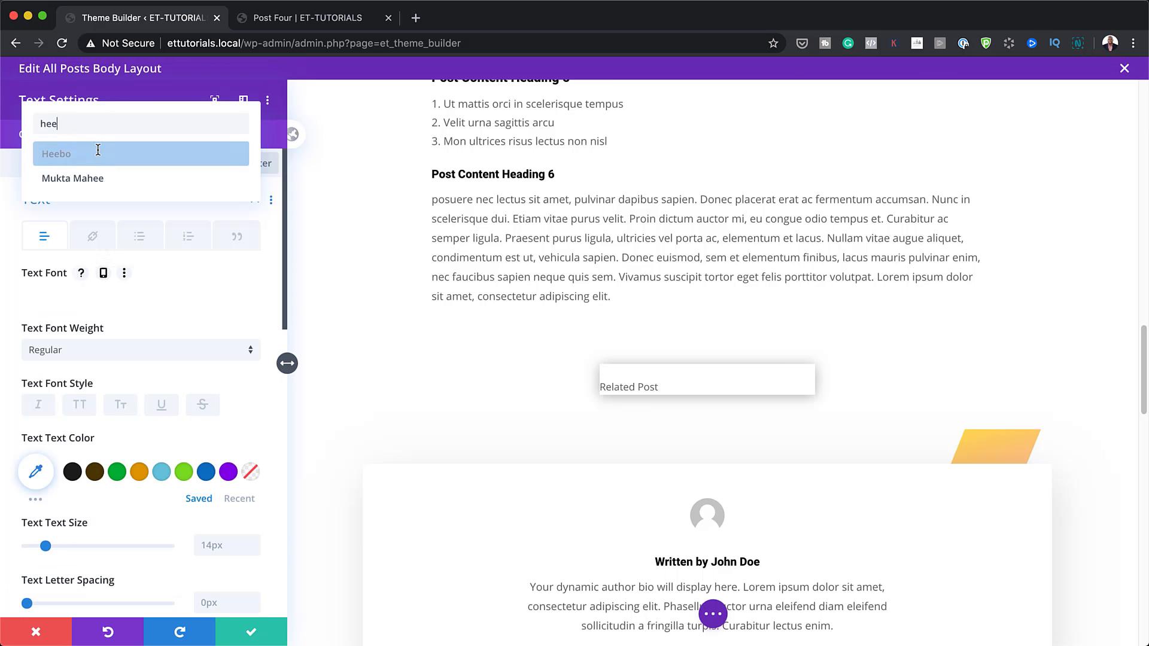
click(94, 154)
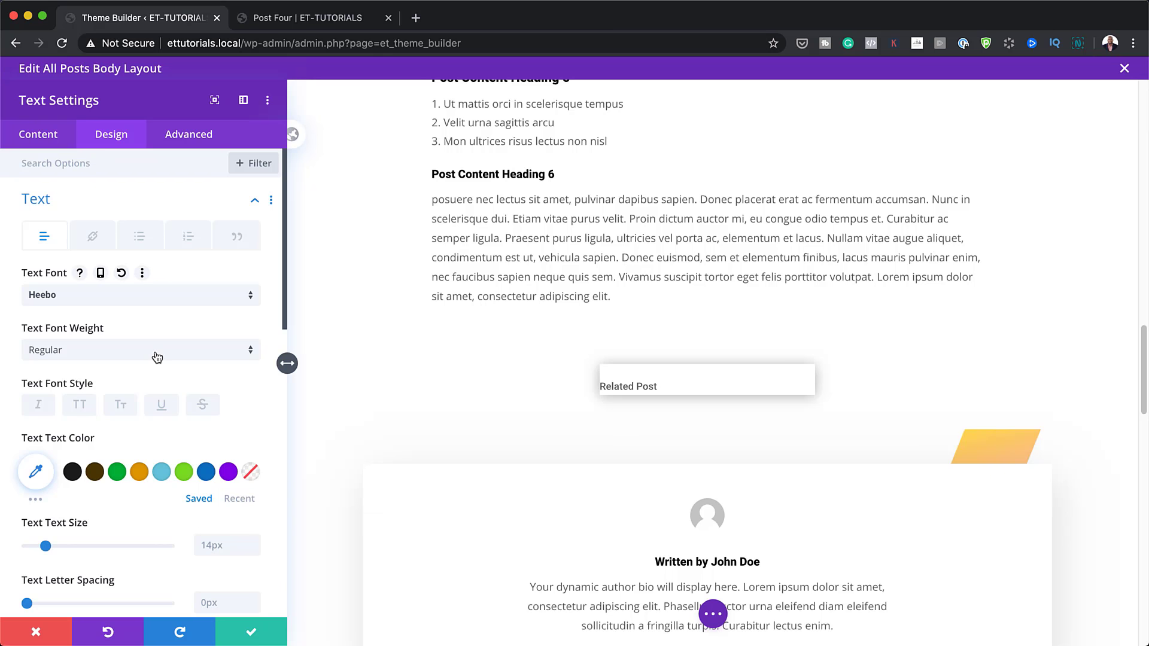
click(79, 406)
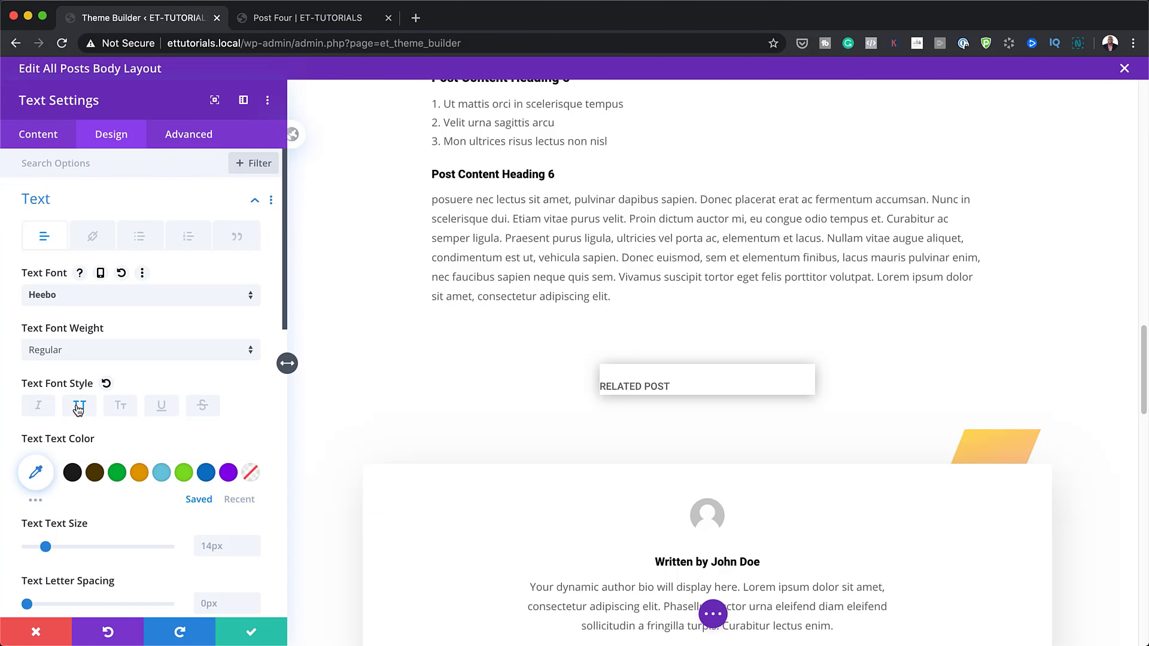
Colour the text #f94857, centre it, and save the text settings
click(35, 473)
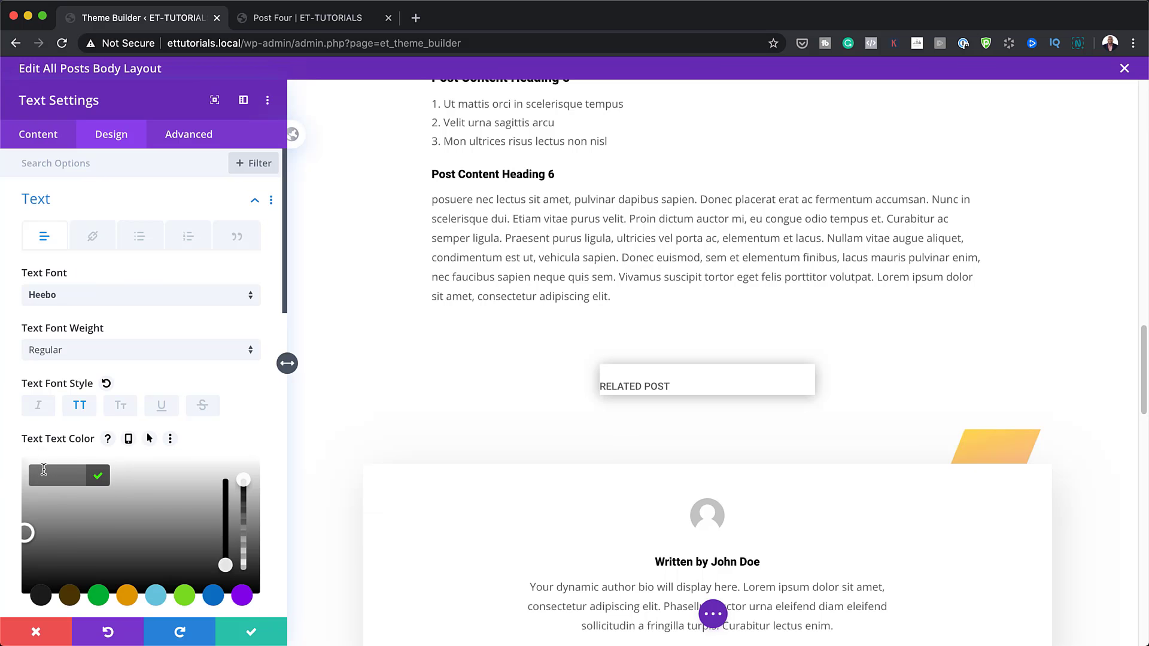
text(#f94857)
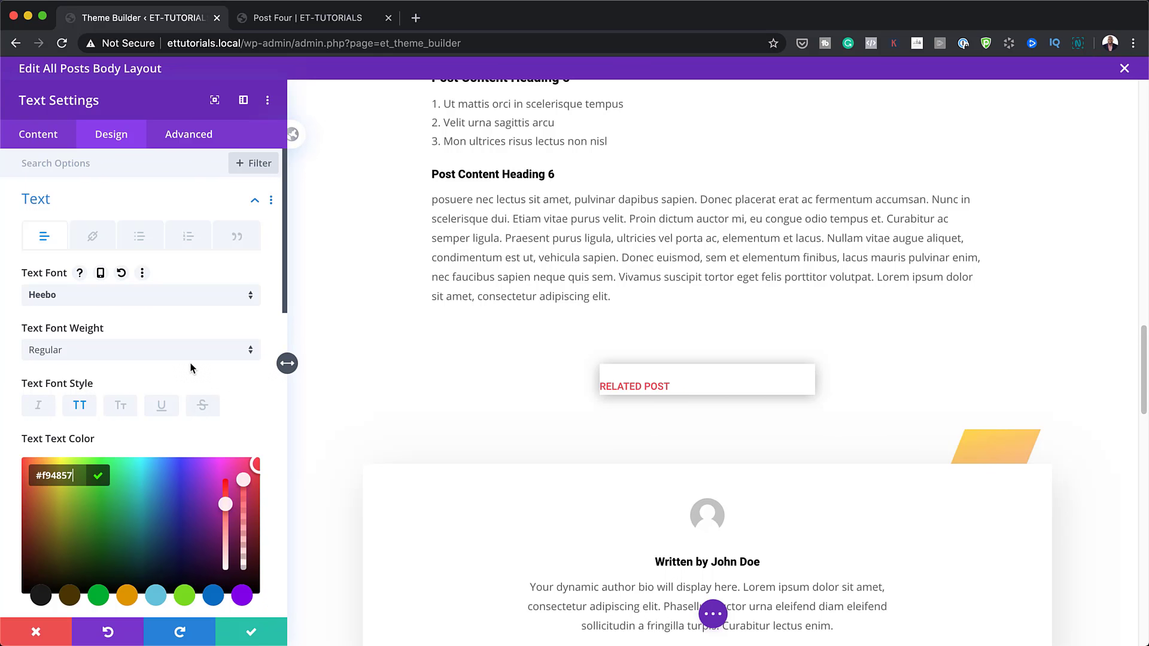
scroll(190, 367, down, 6)
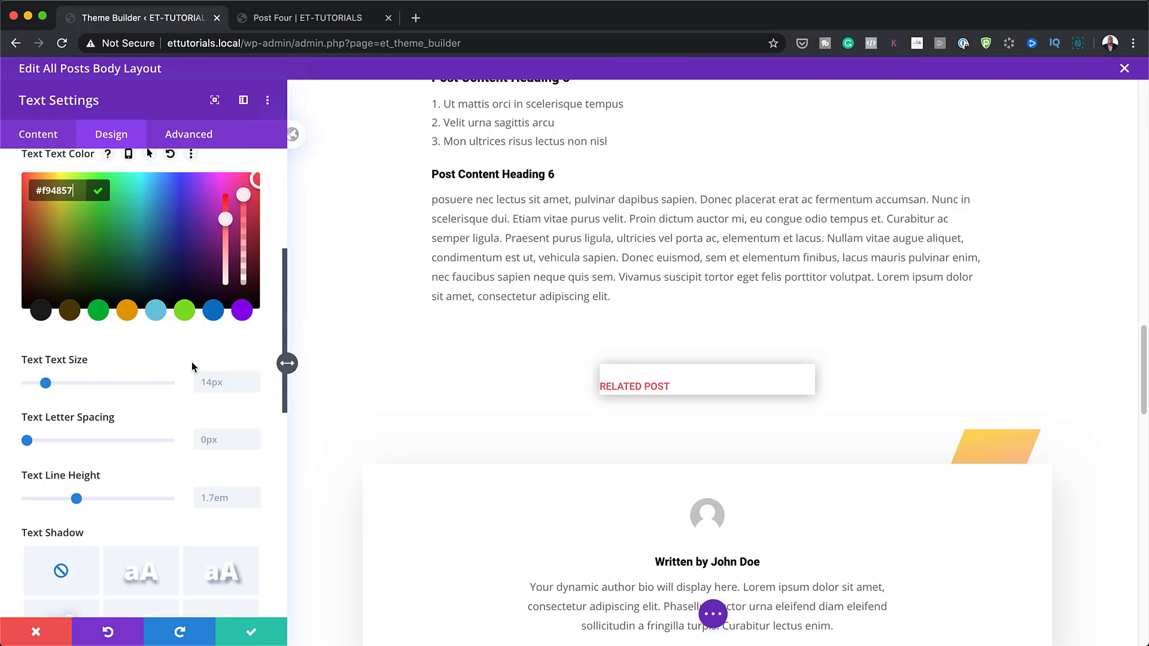
scroll(193, 368, down, 4)
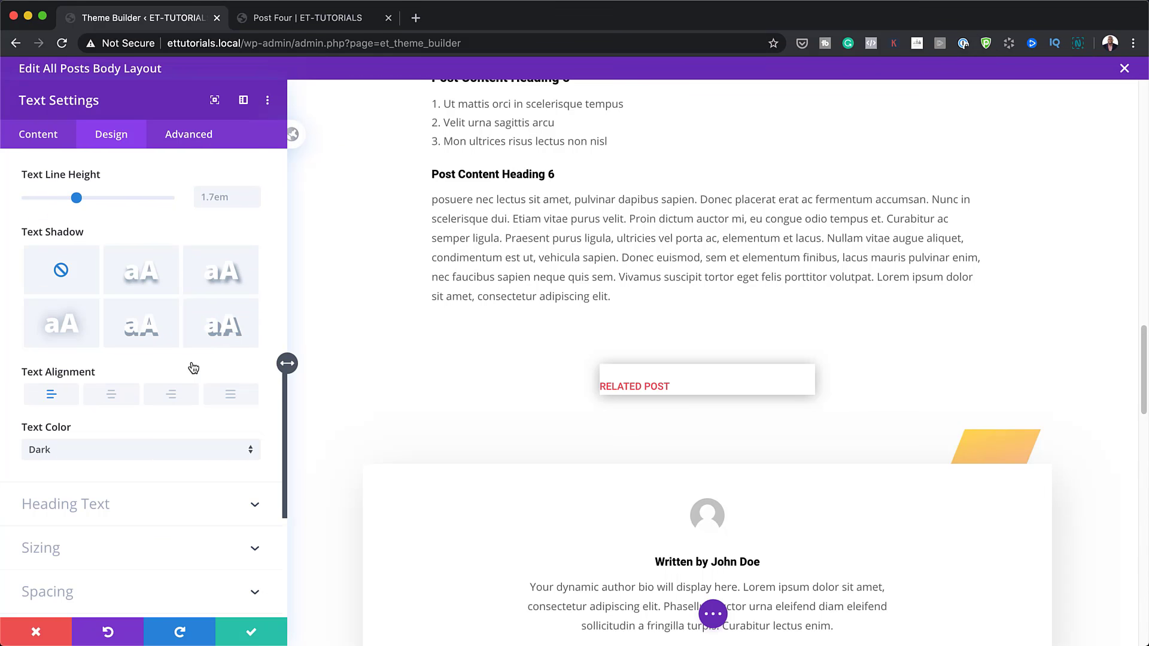
click(112, 396)
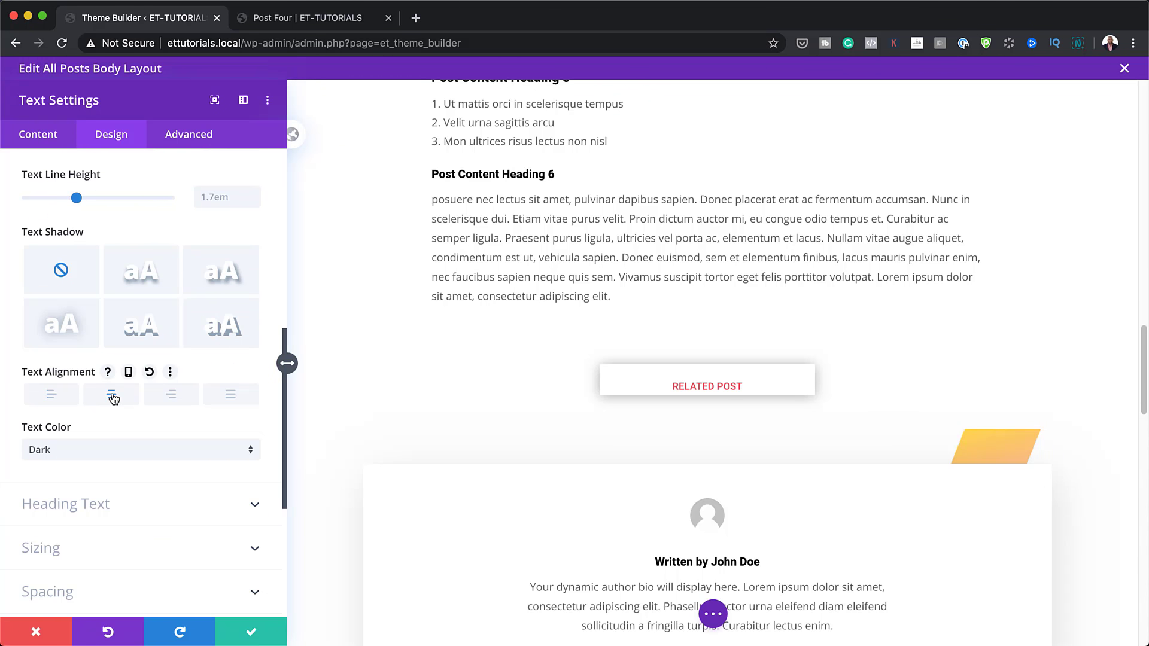
click(253, 633)
Add a Blog module below the label with Post Count 1 and Current Category included
mouse_move(584, 509)
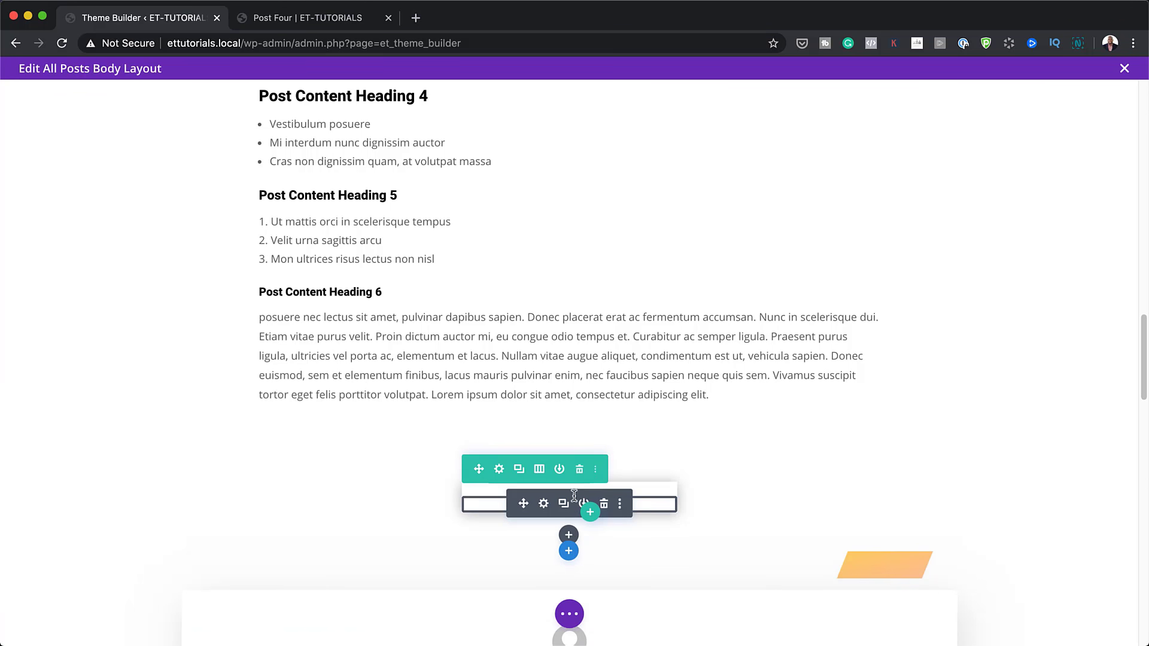
click(569, 536)
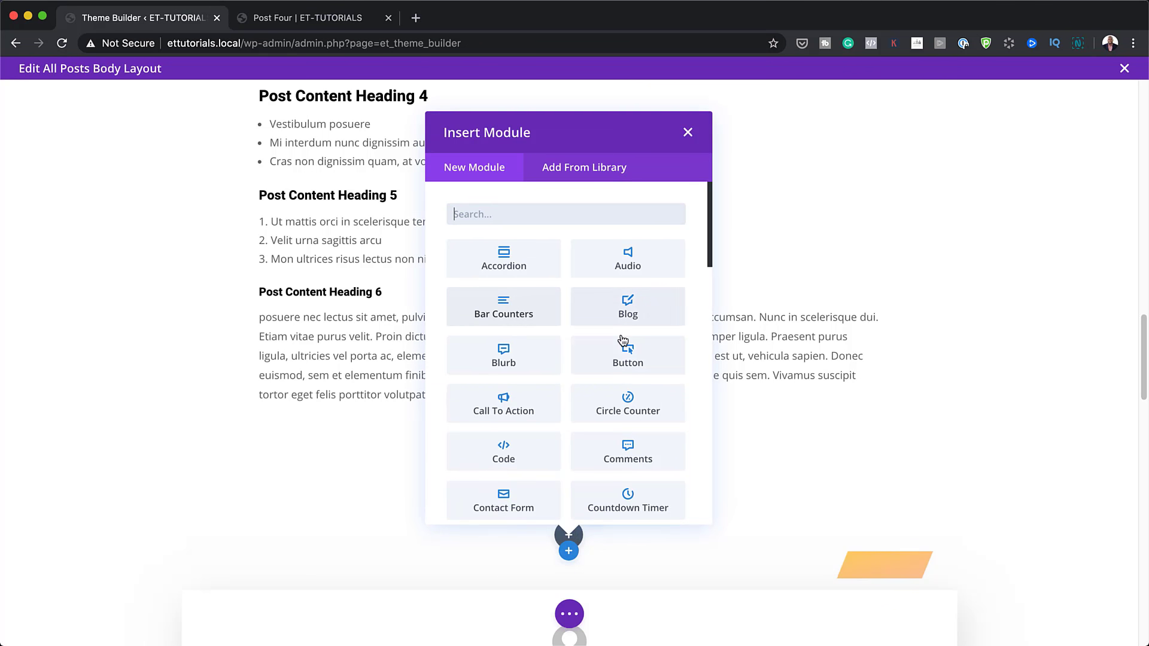
click(633, 316)
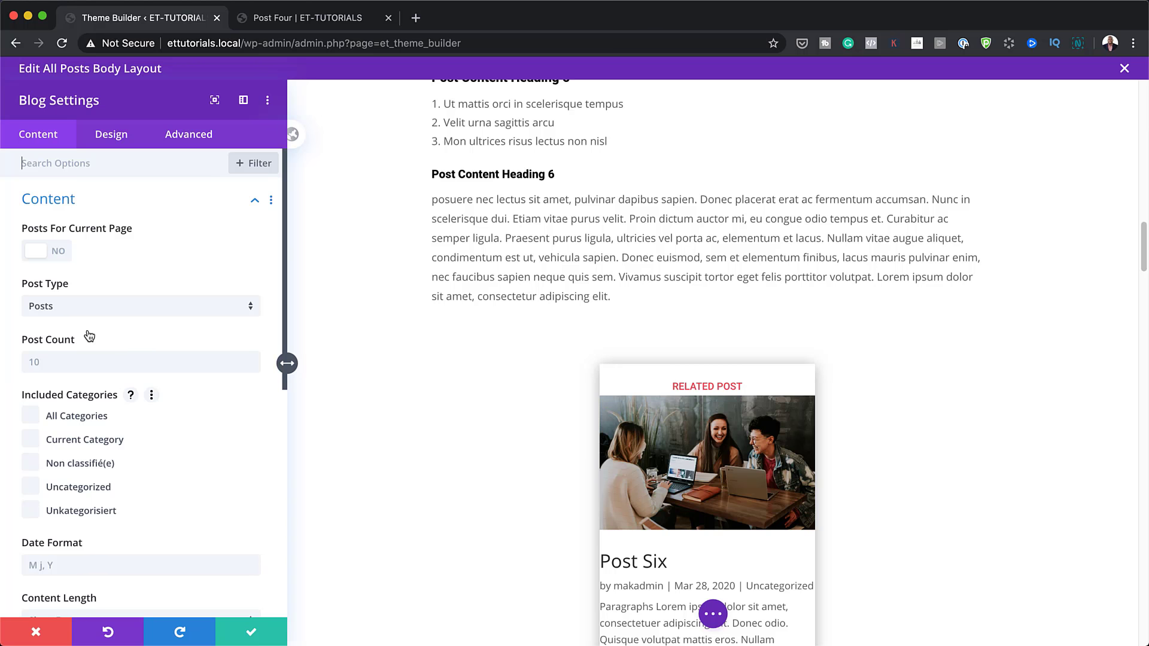
click(49, 363)
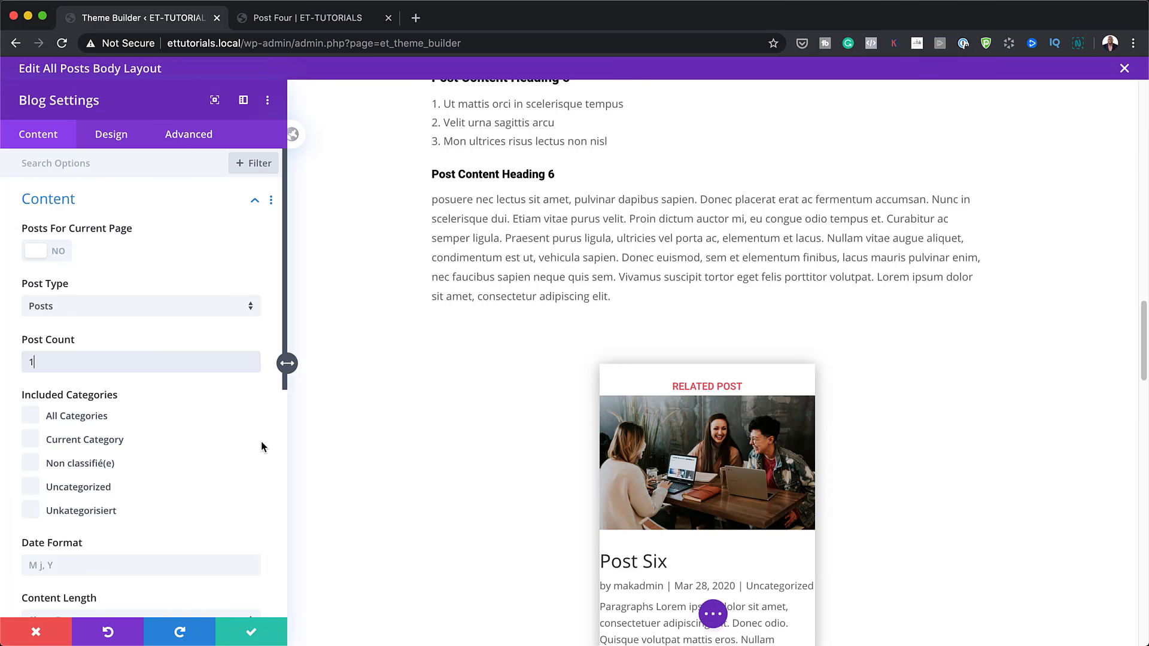
scroll(150, 443, down, 1)
click(31, 443)
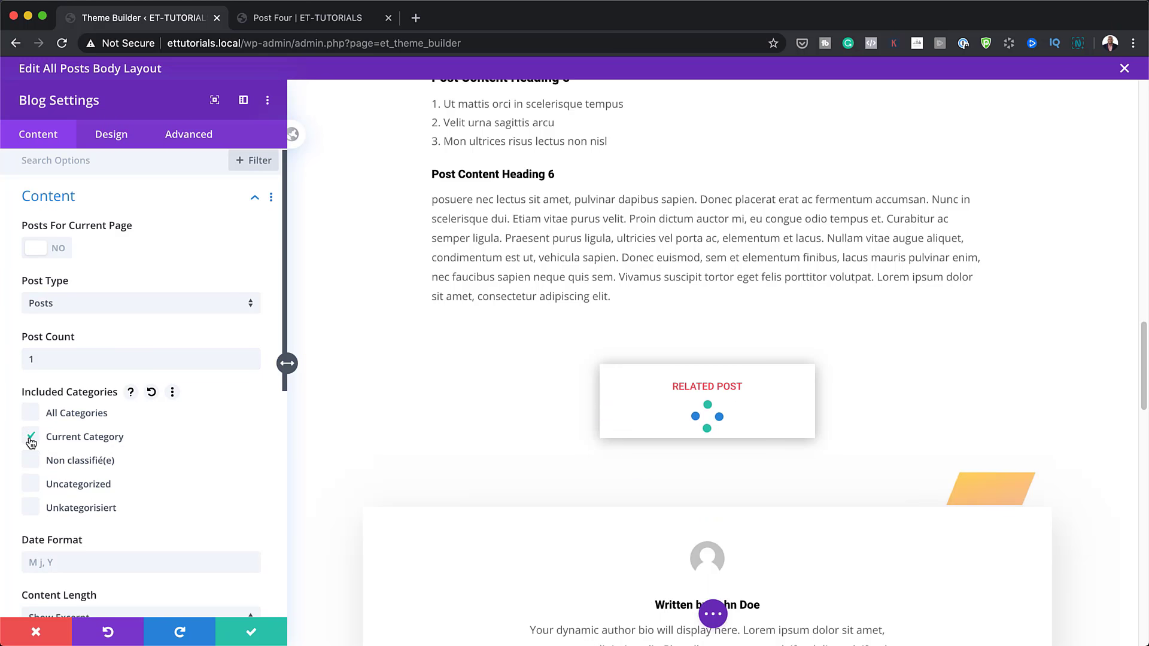
scroll(842, 493, down, 2)
scroll(842, 493, down, 3)
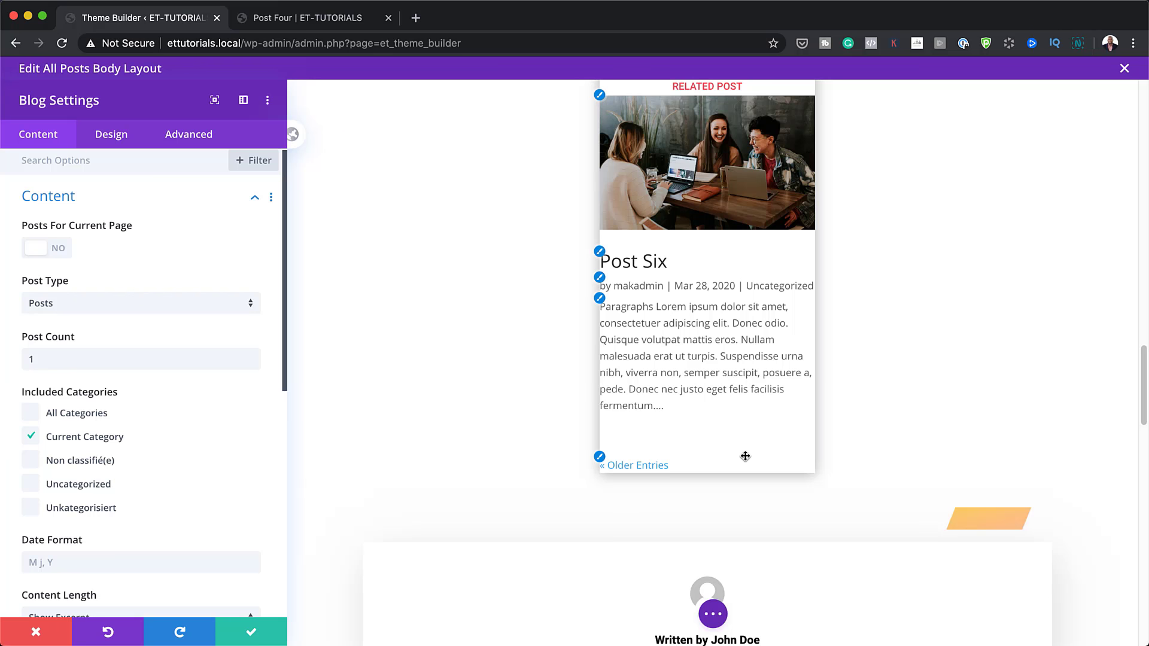
scroll(222, 482, down, 5)
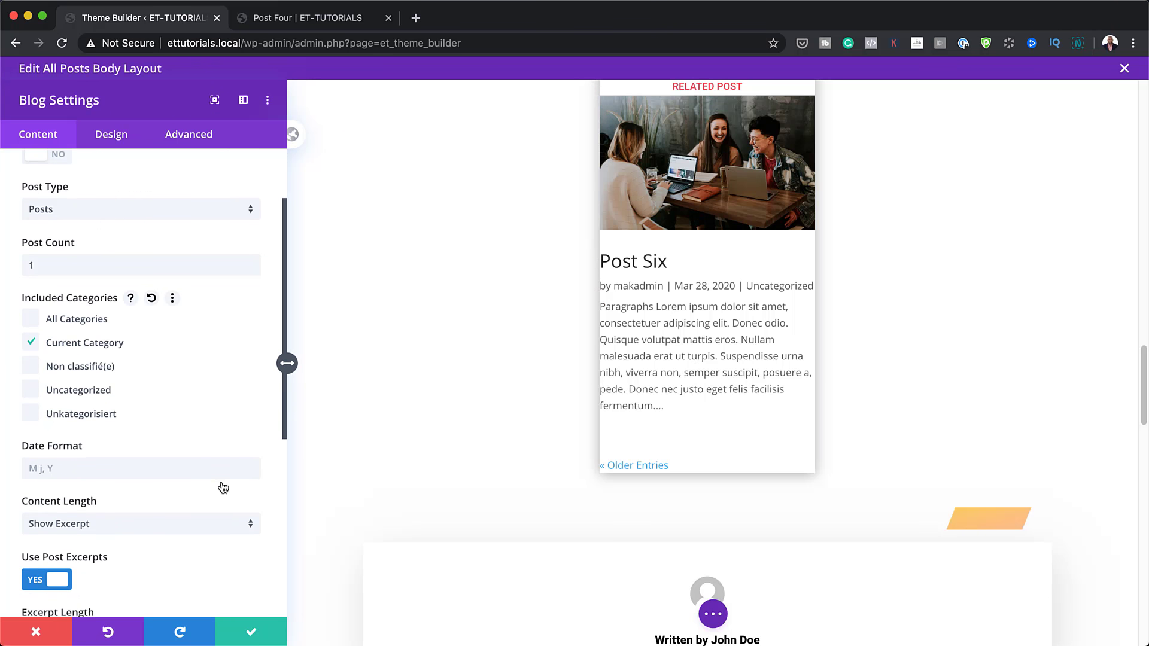
scroll(215, 476, down, 2)
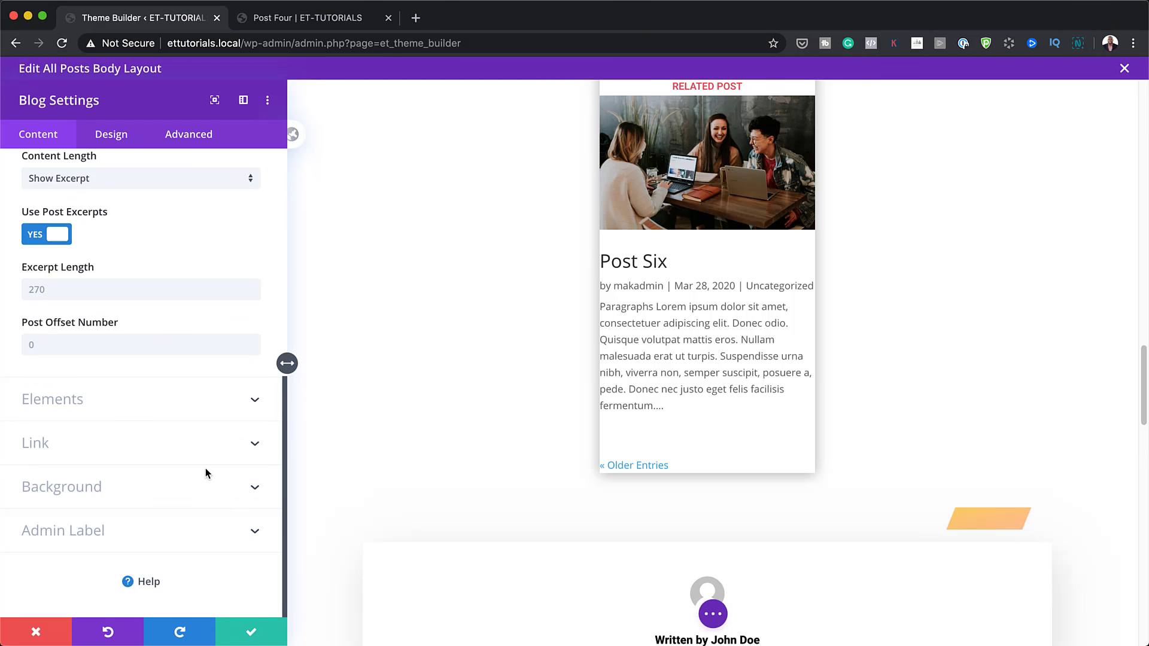
Switch the blog's Show Author, Date, Categories, Excerpt and Pagination elements to NO
click(117, 401)
mouse_move(66, 374)
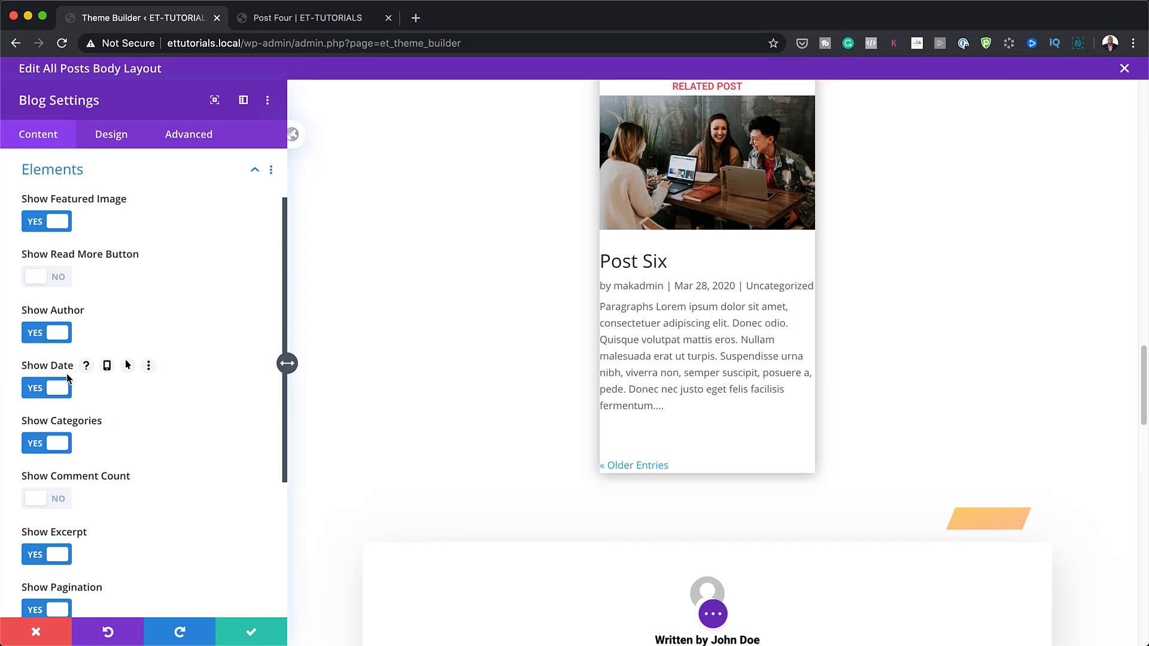
click(33, 340)
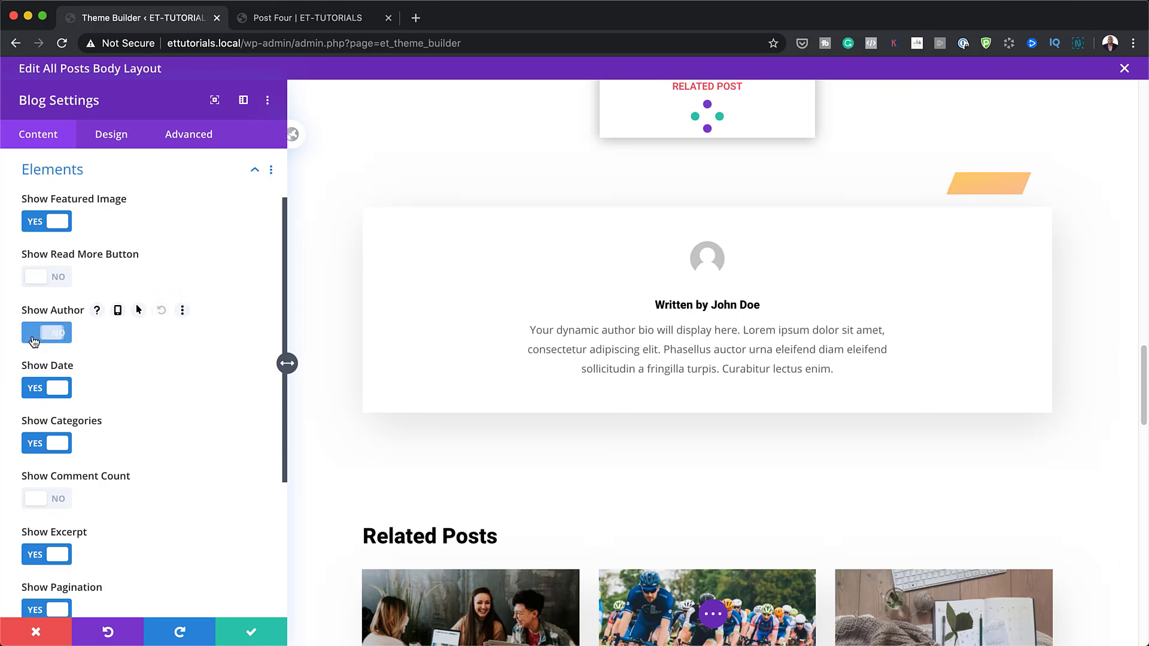
click(33, 389)
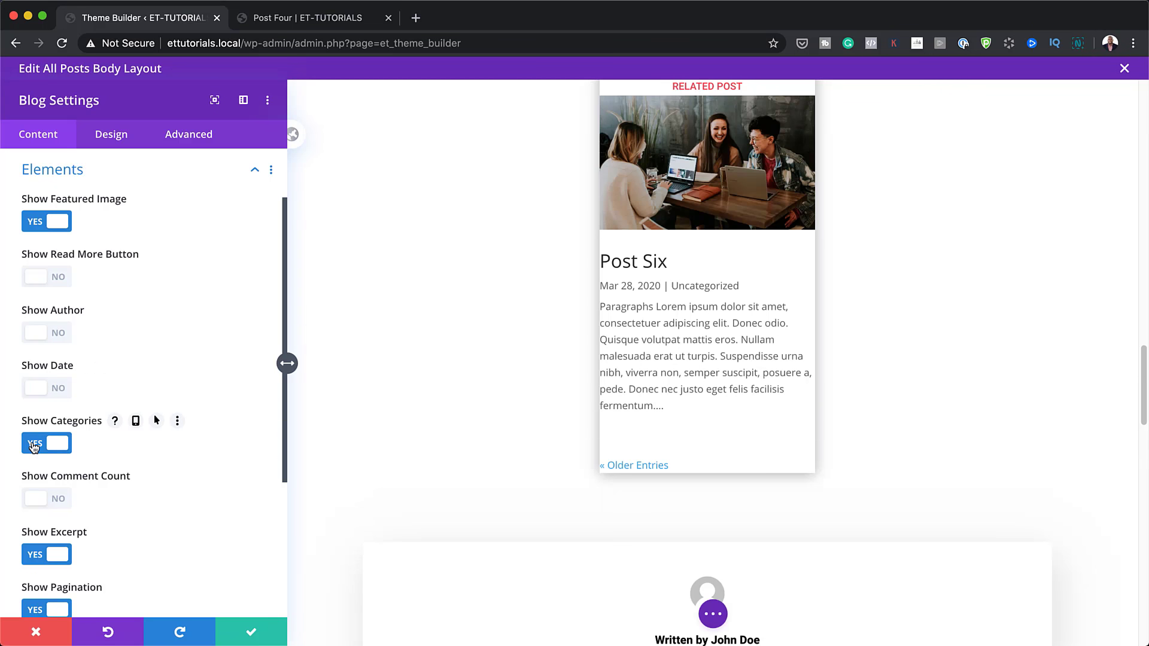
click(33, 445)
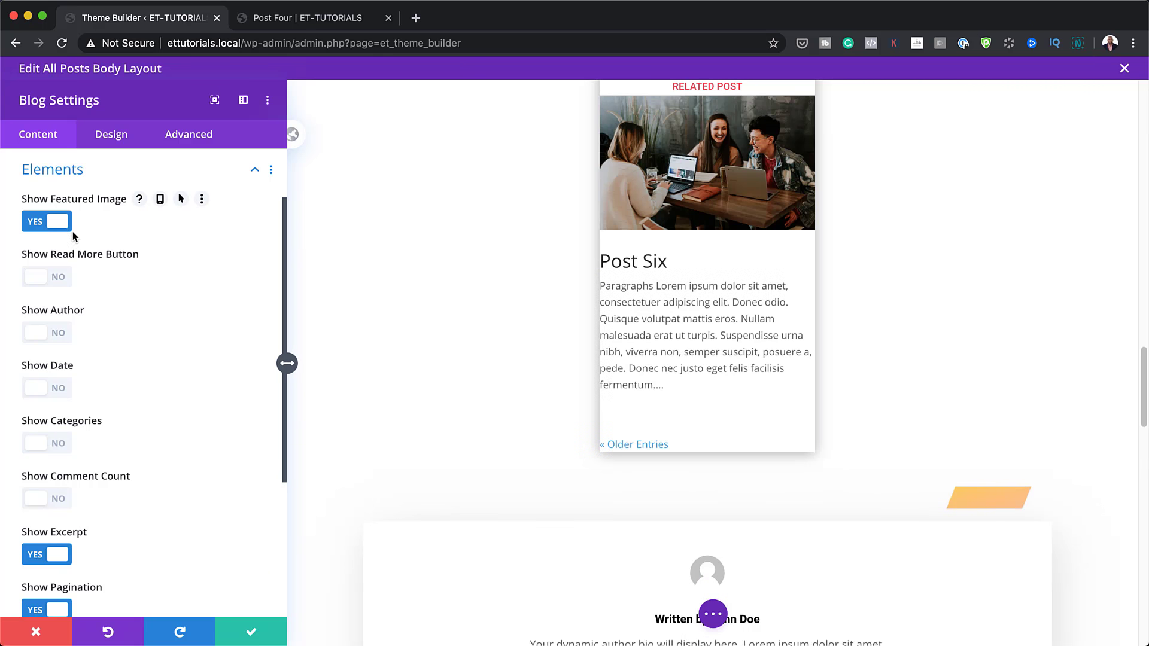
scroll(128, 461, down, 3)
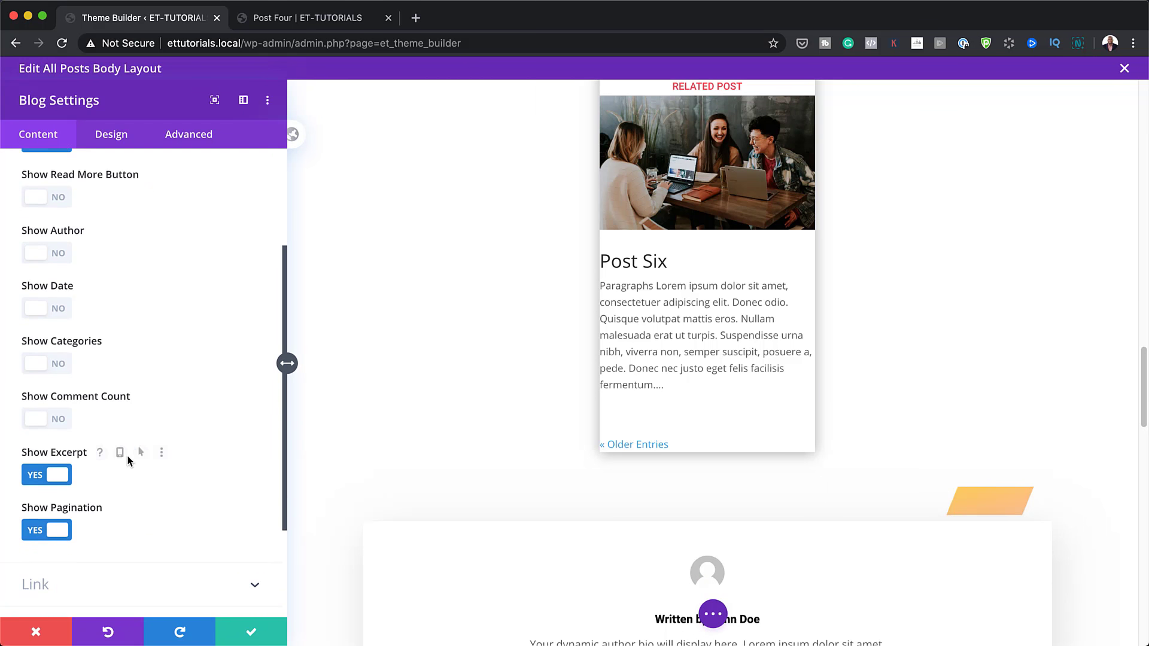
click(34, 475)
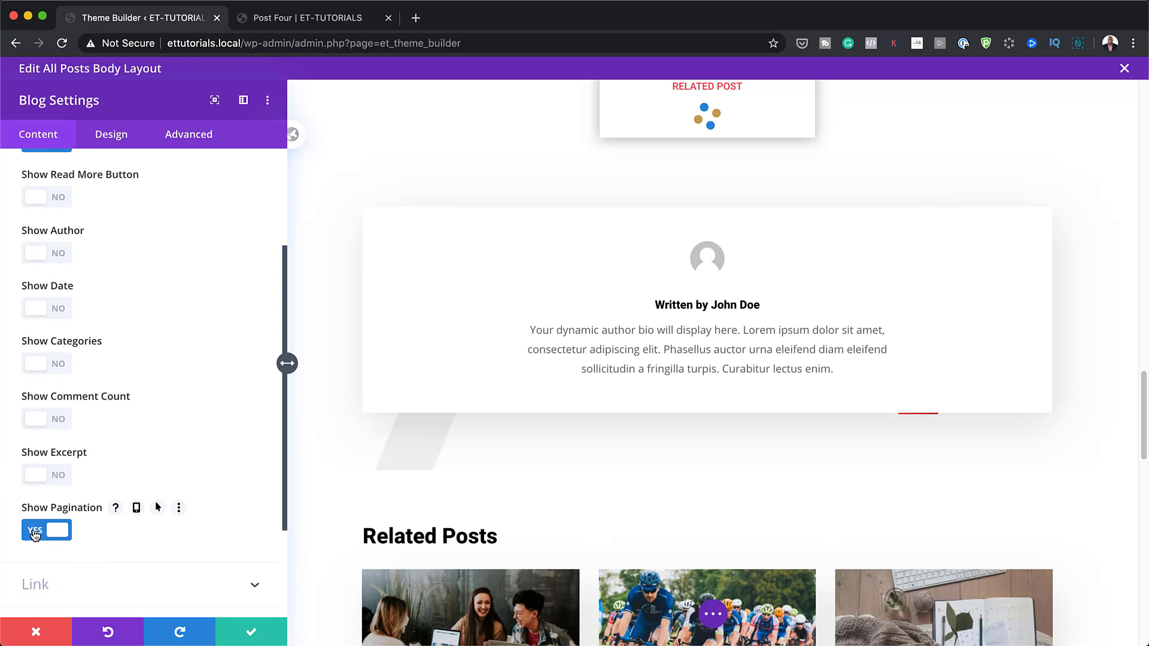
click(37, 532)
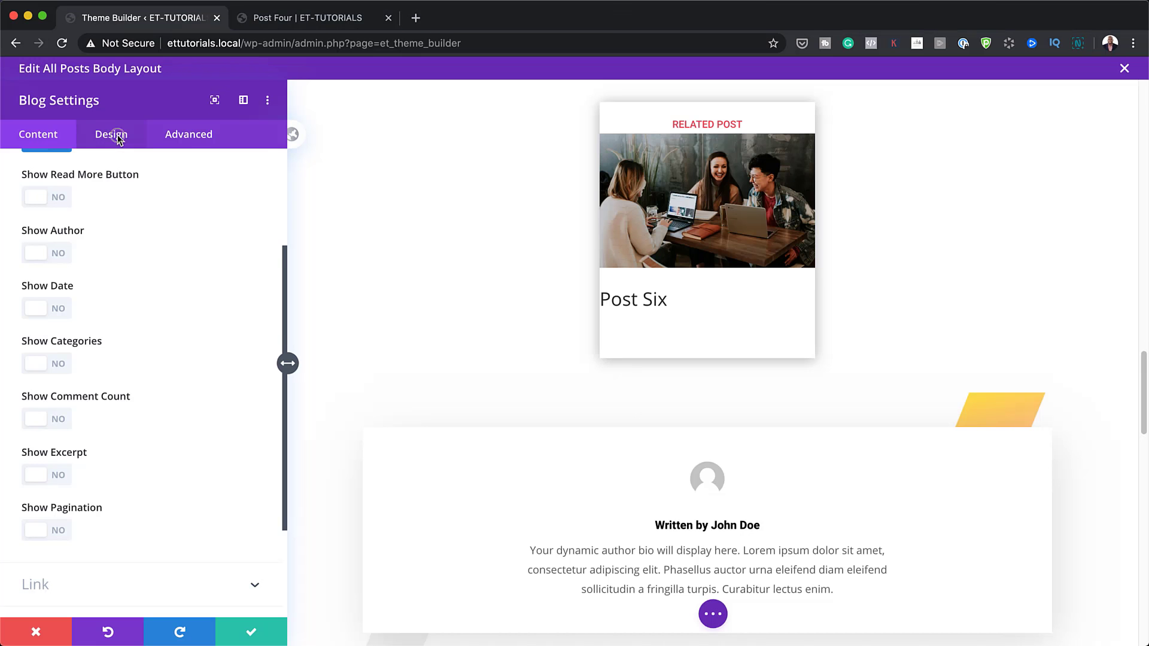
In the Blog module's Title Text design options, choose Heebo, 16px size and 1.4em line height
click(115, 136)
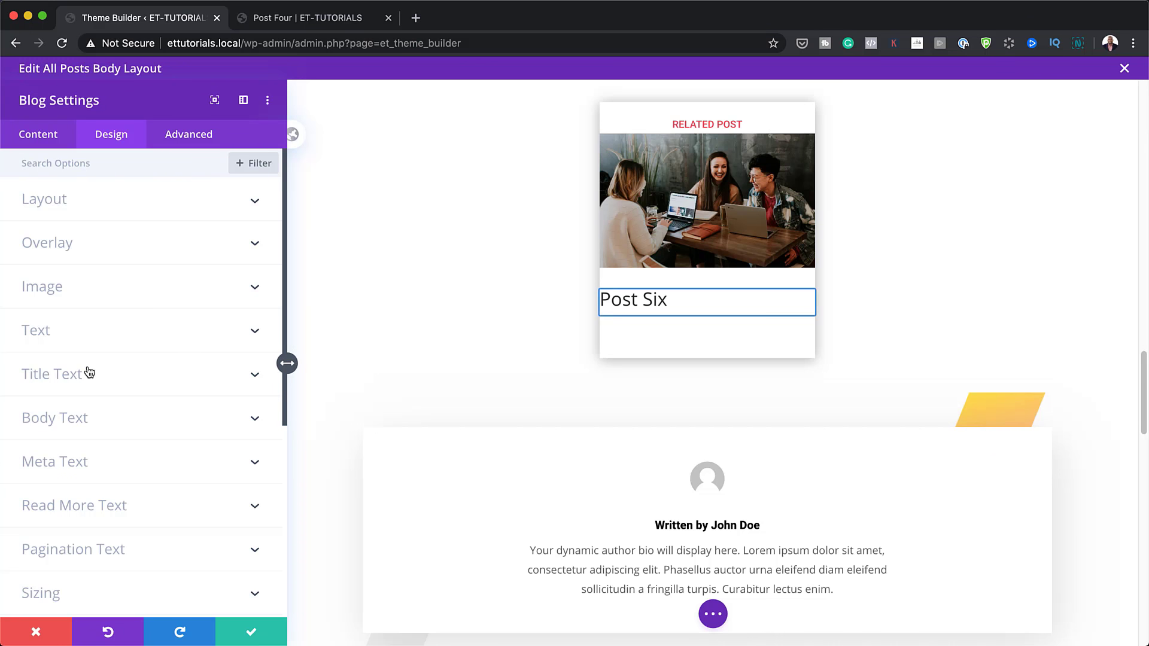
click(110, 380)
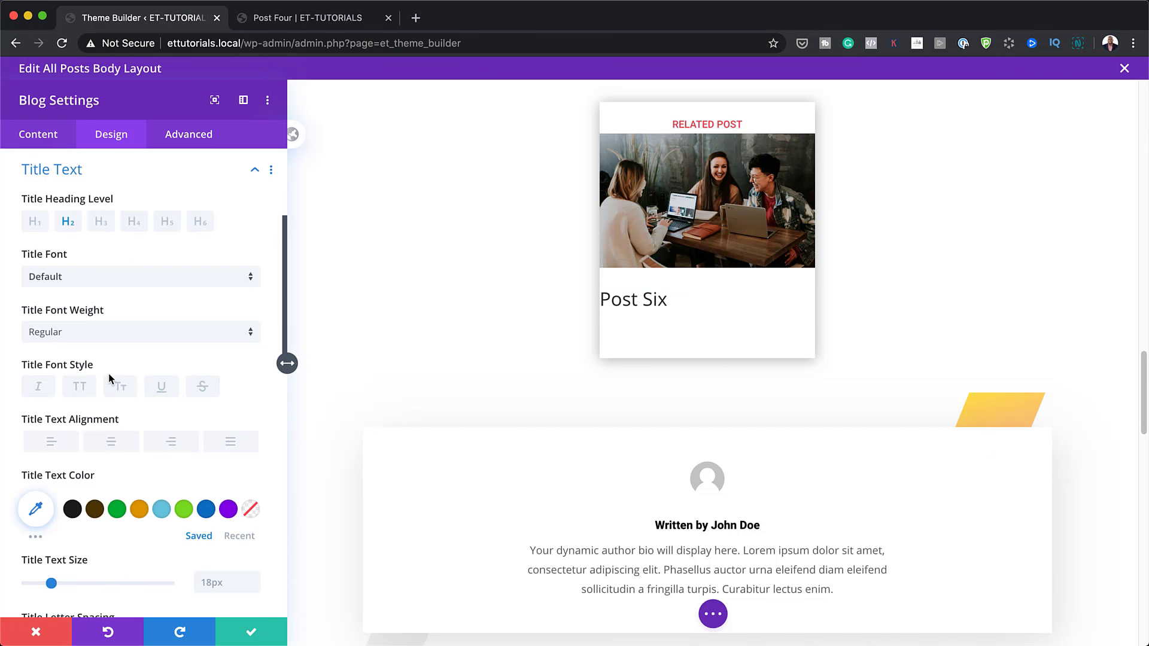
click(103, 280)
click(85, 194)
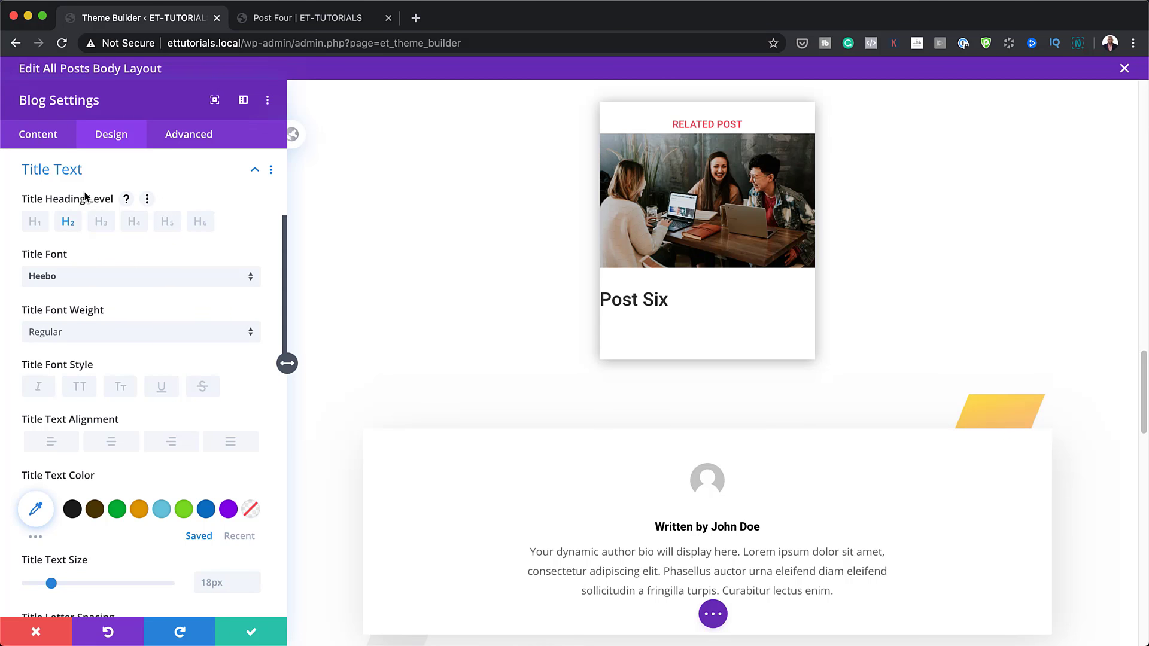
click(226, 583)
text(16px)
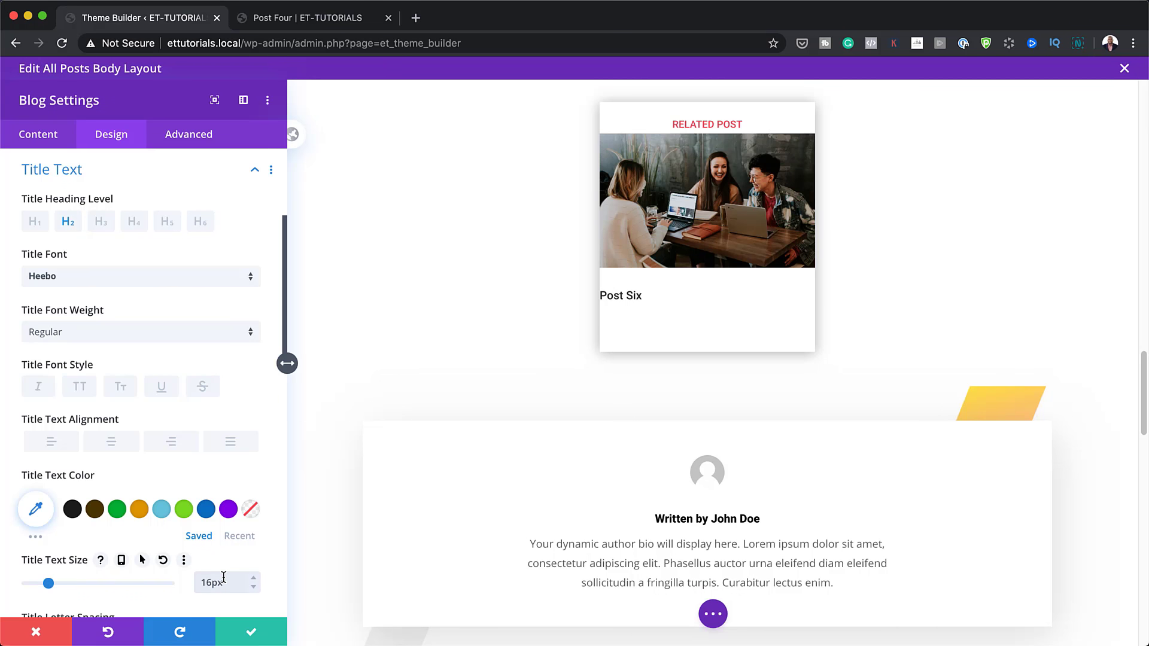
scroll(26, 575, down, 3)
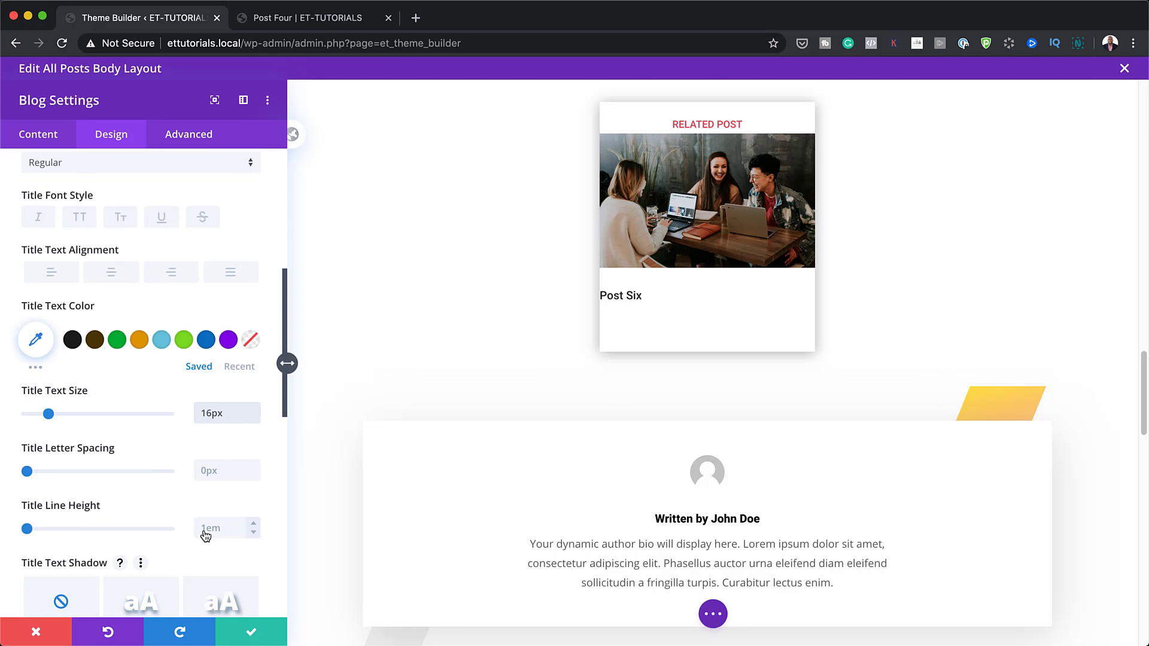
click(243, 535)
text(1.4em)
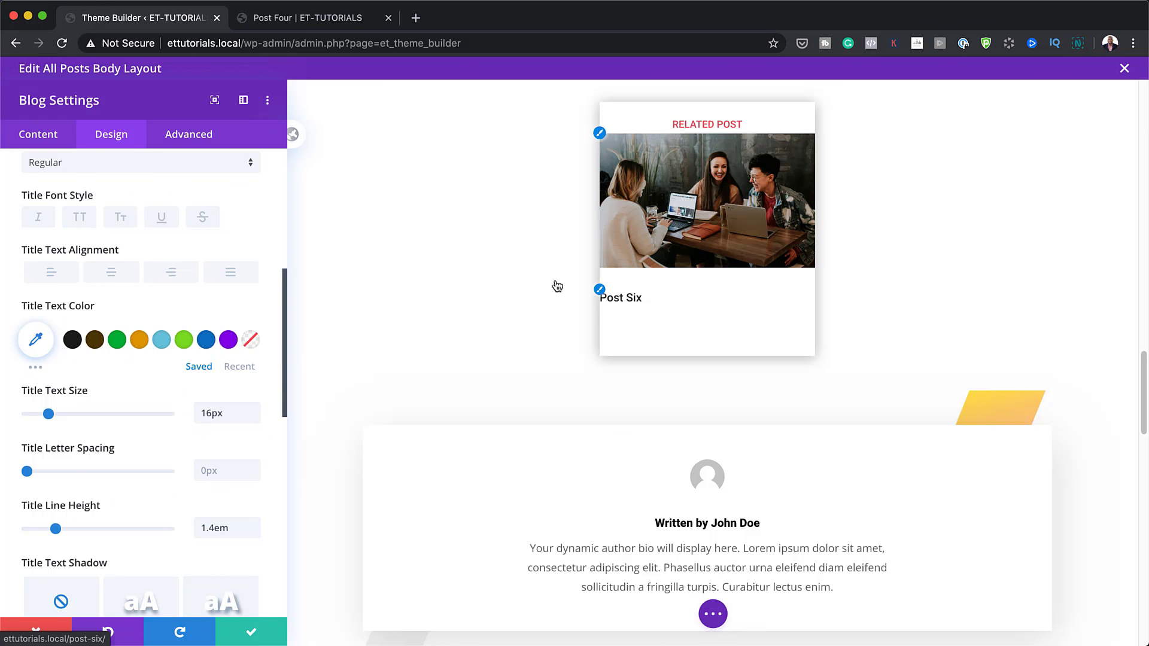
scroll(110, 563, down, 10)
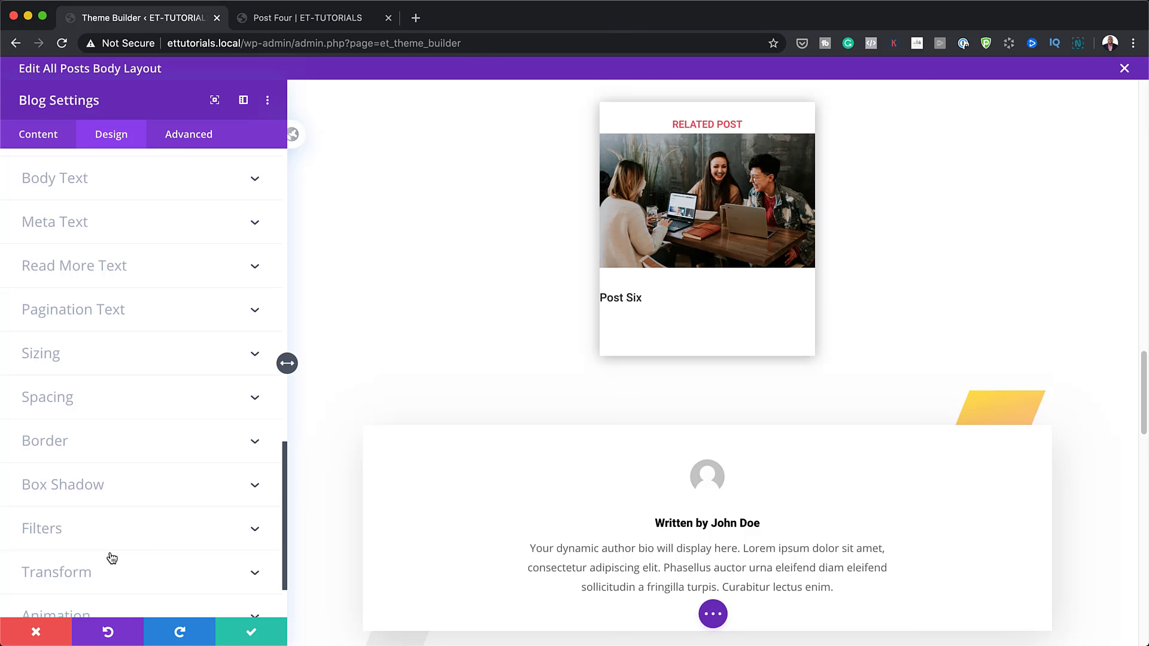
Give the blog module 5px top padding and linked 5px left and right padding
click(70, 407)
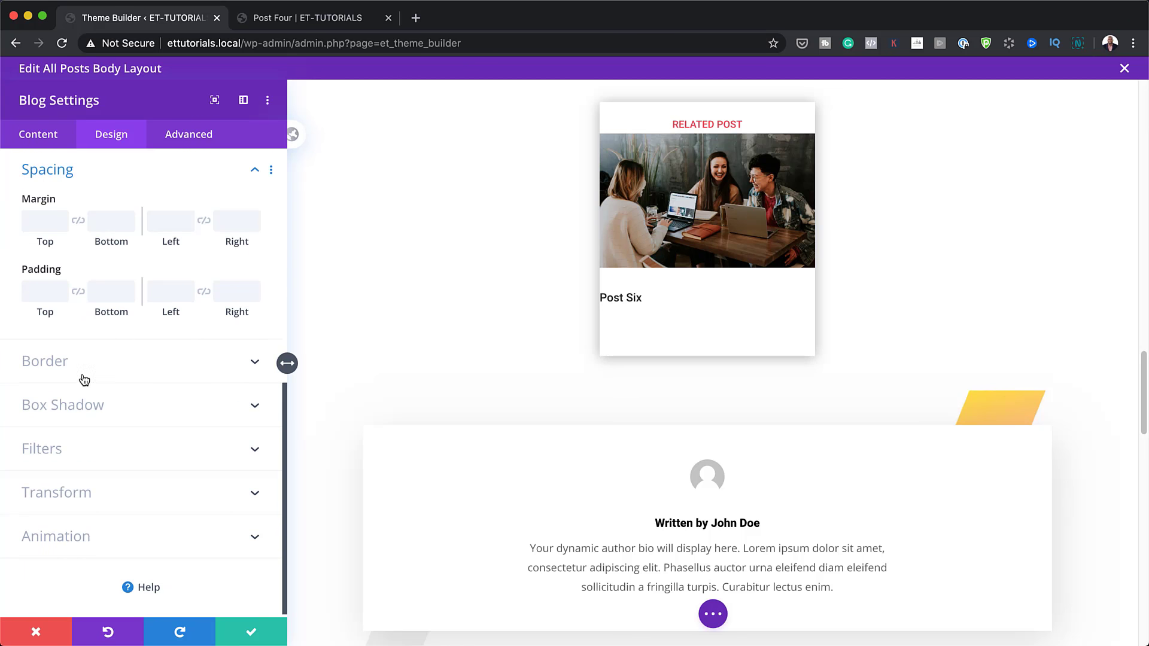
click(43, 290)
text(5px)
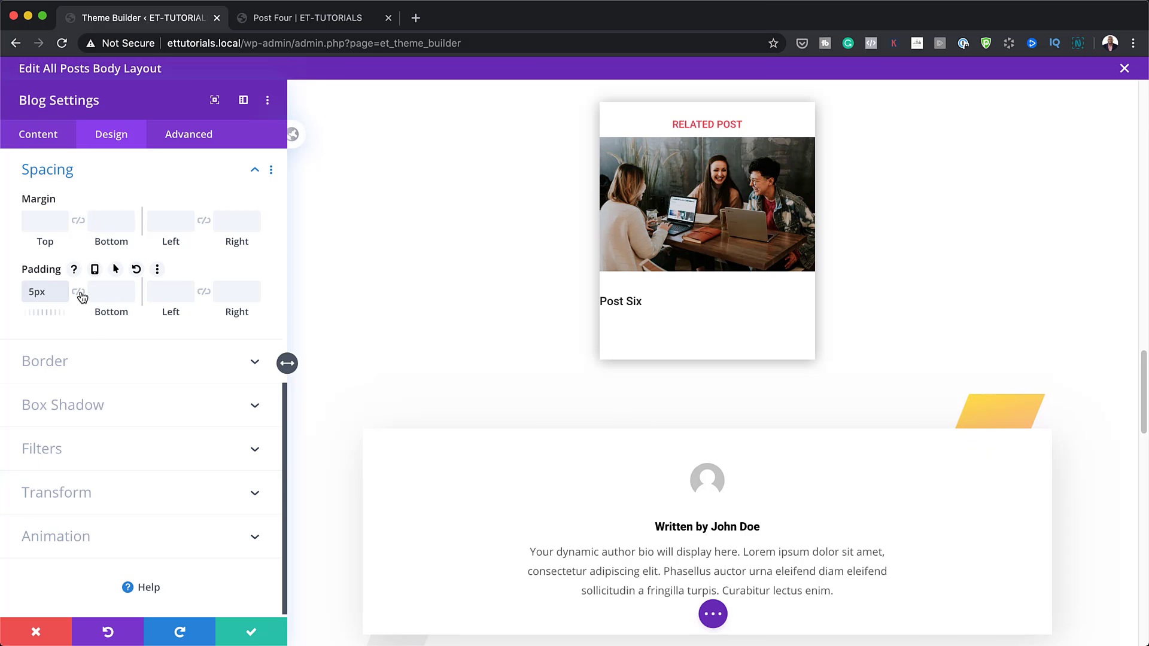
click(78, 292)
click(163, 292)
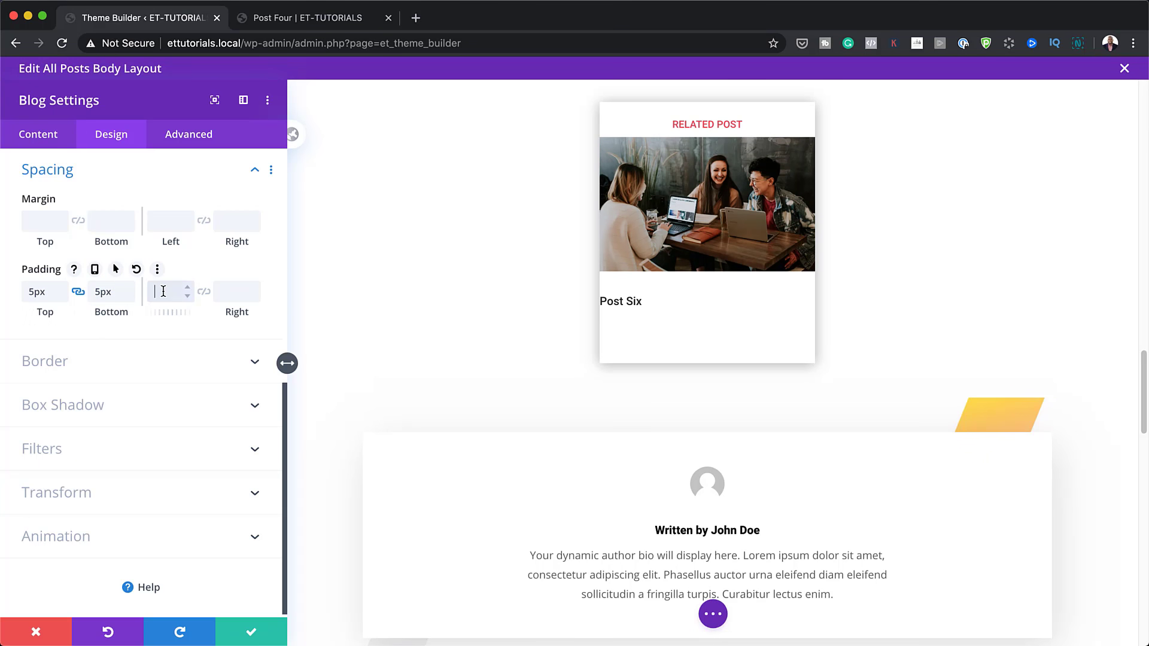
text(5px)
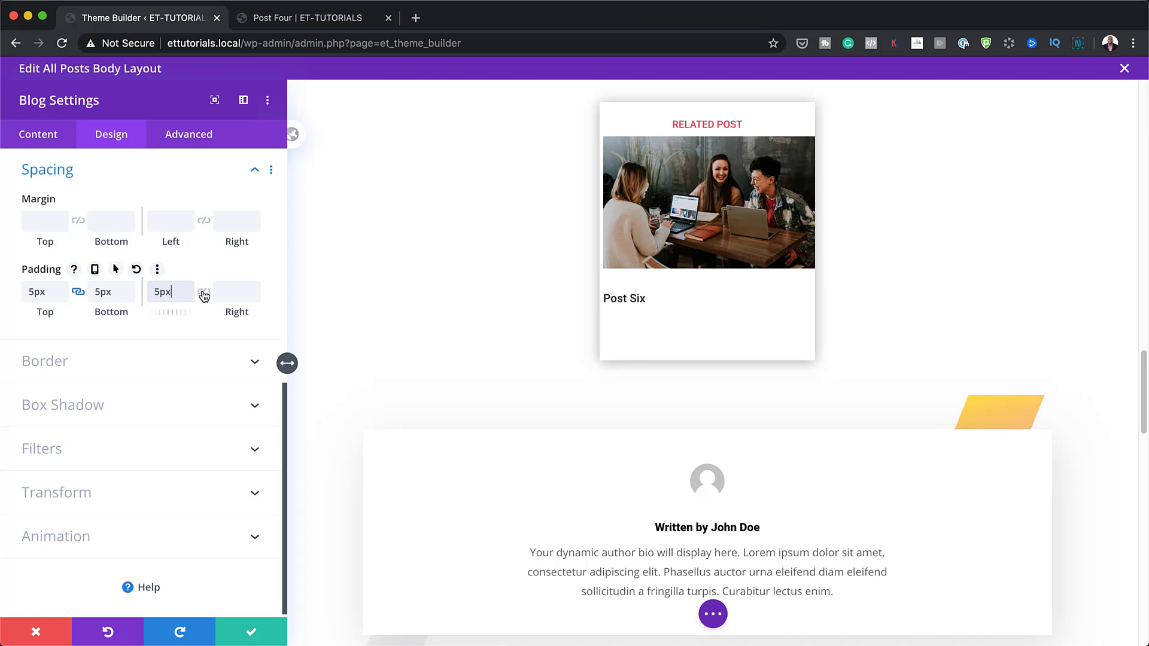
click(204, 292)
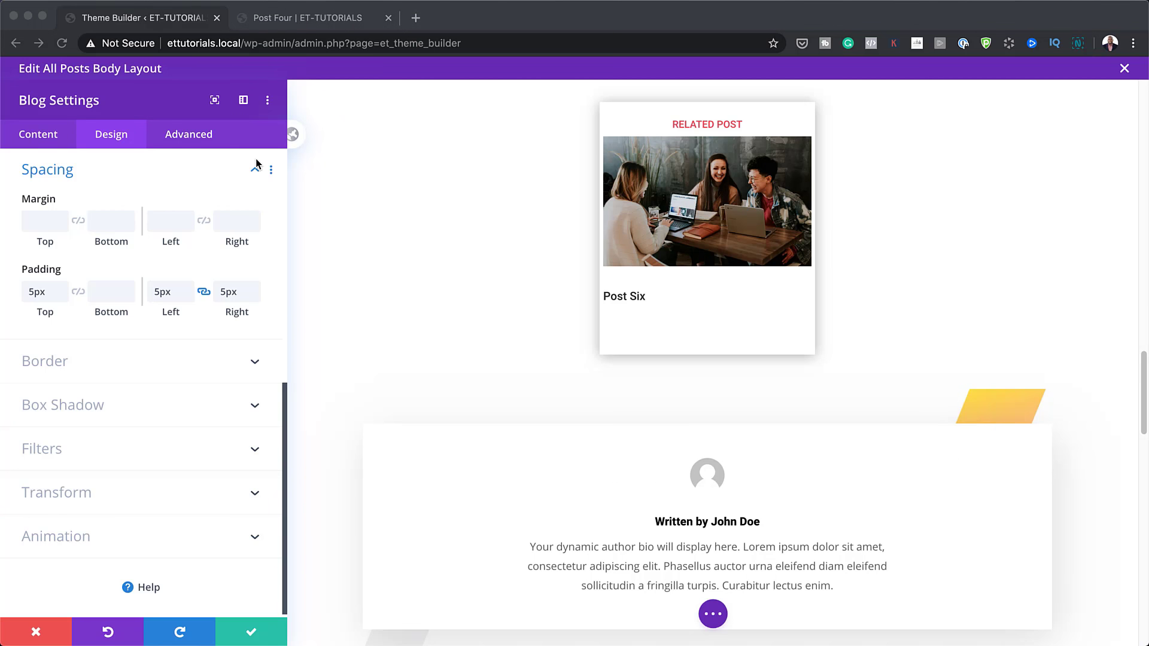
Paste the post-row class into the blog module's CSS Class field
click(207, 139)
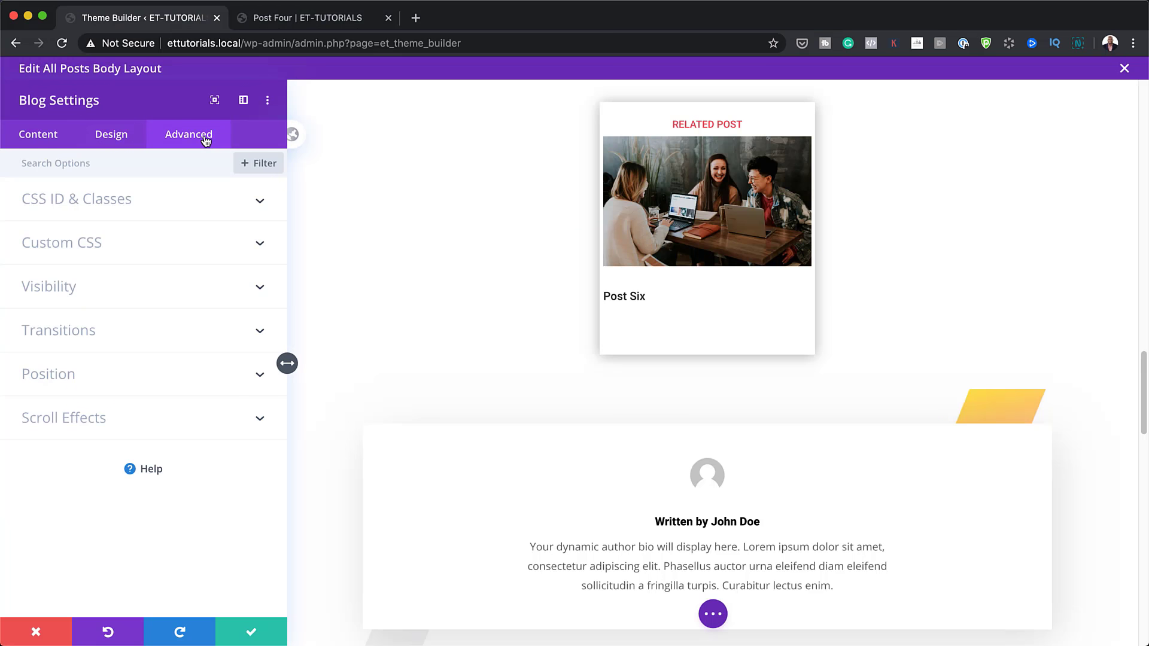
click(104, 208)
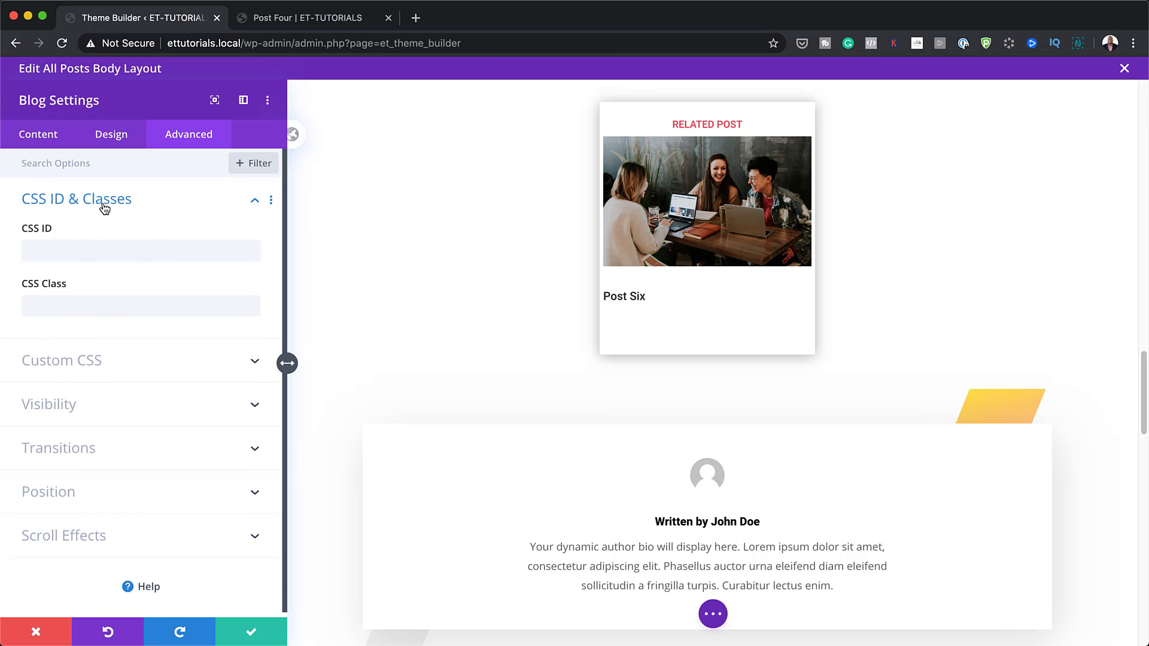
click(77, 300)
text(CSS Class: post-row)
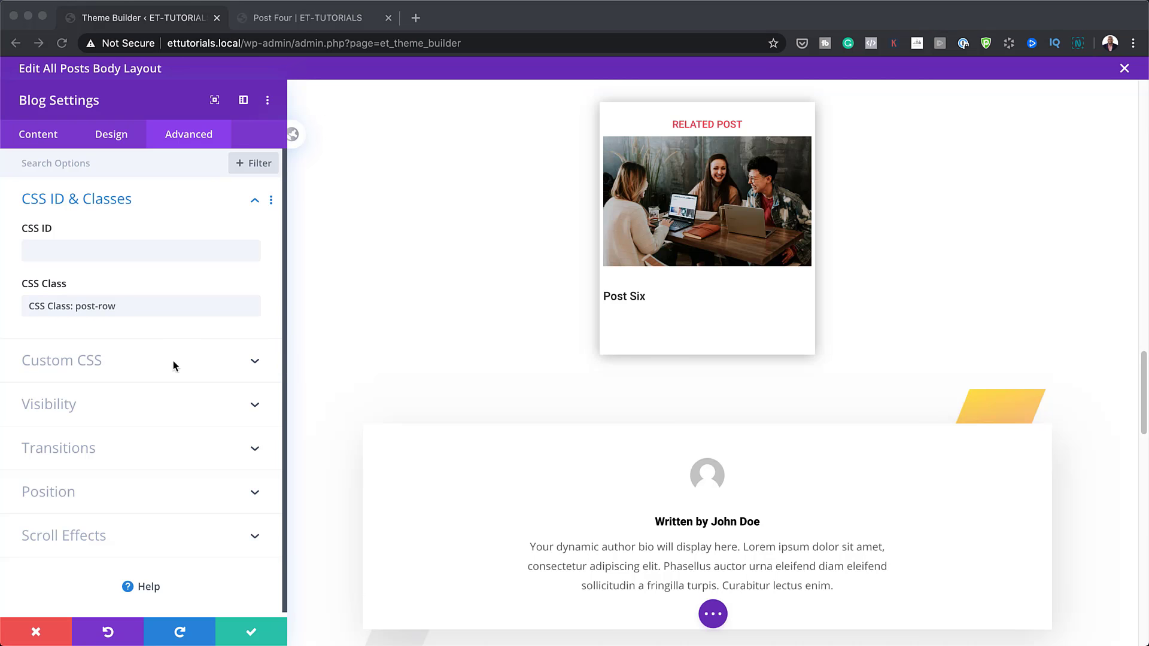
Paste 'position: fixed; bottom: 0%; right: -300px;' into the Main Element custom CSS
click(117, 364)
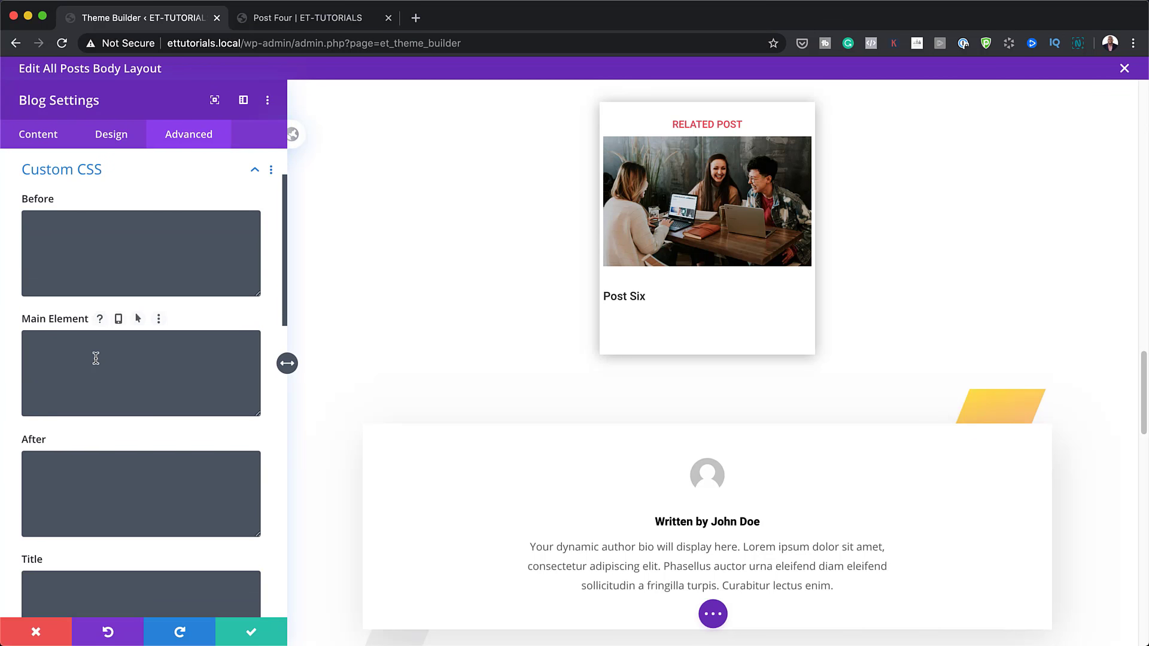
click(96, 358)
text(position: fixed; bottom: 0; right: -300px;)
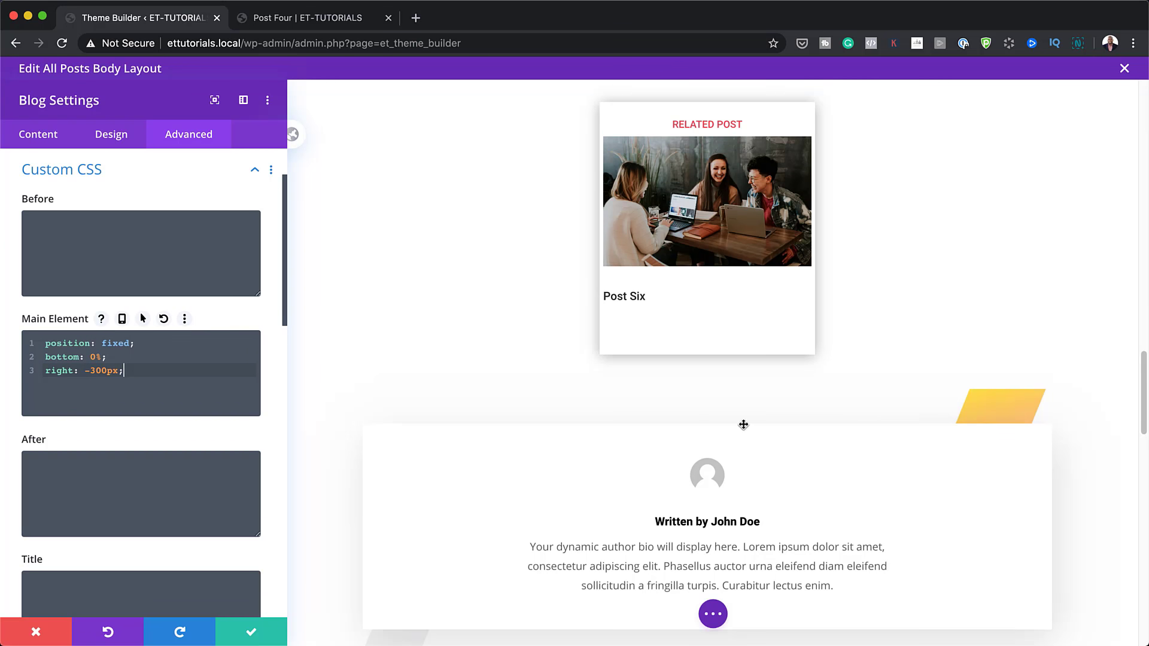
scroll(743, 425, down, 2)
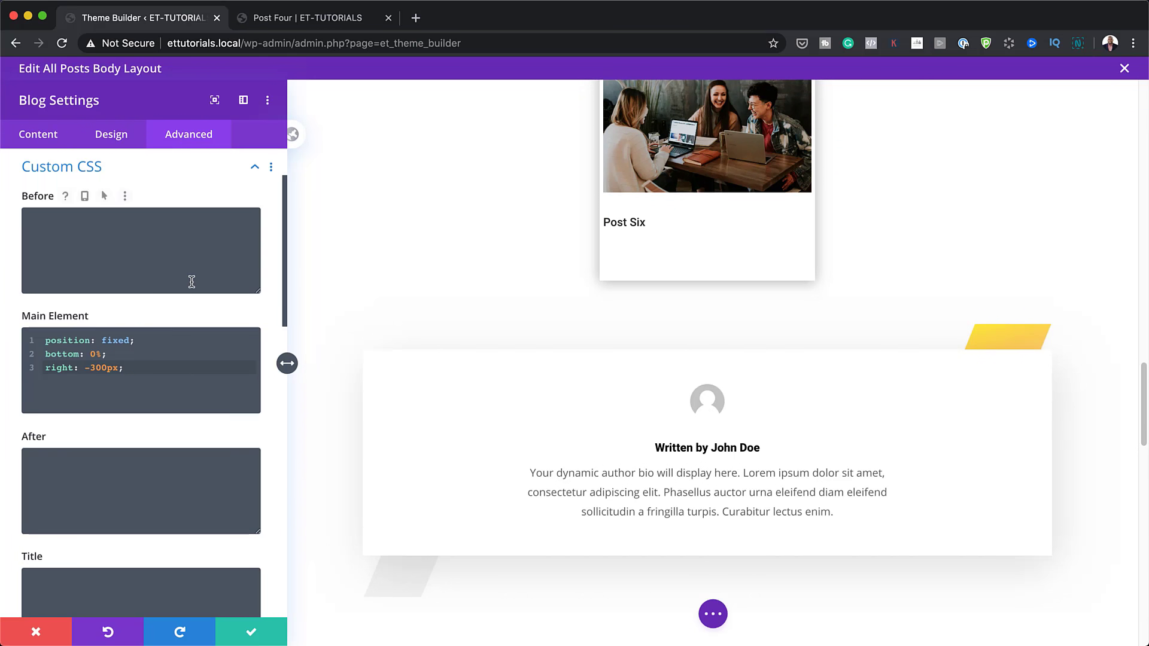
scroll(191, 282, down, 15)
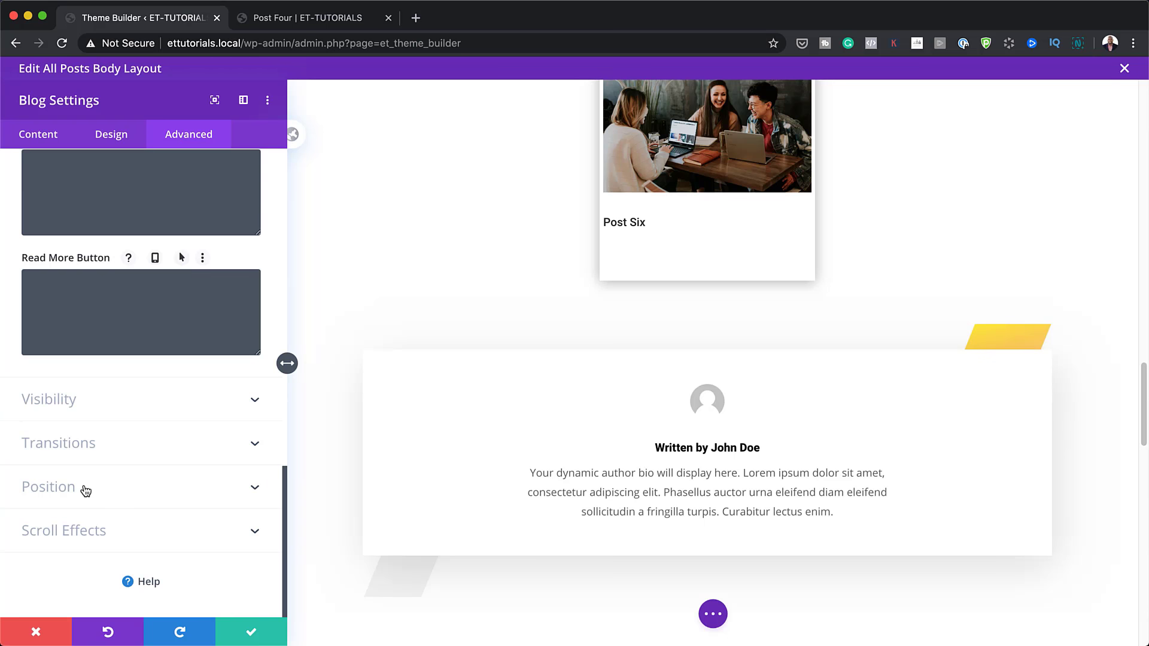
Set the blog module's Z Index to 999 and trim its CSS class to just post-row
click(76, 402)
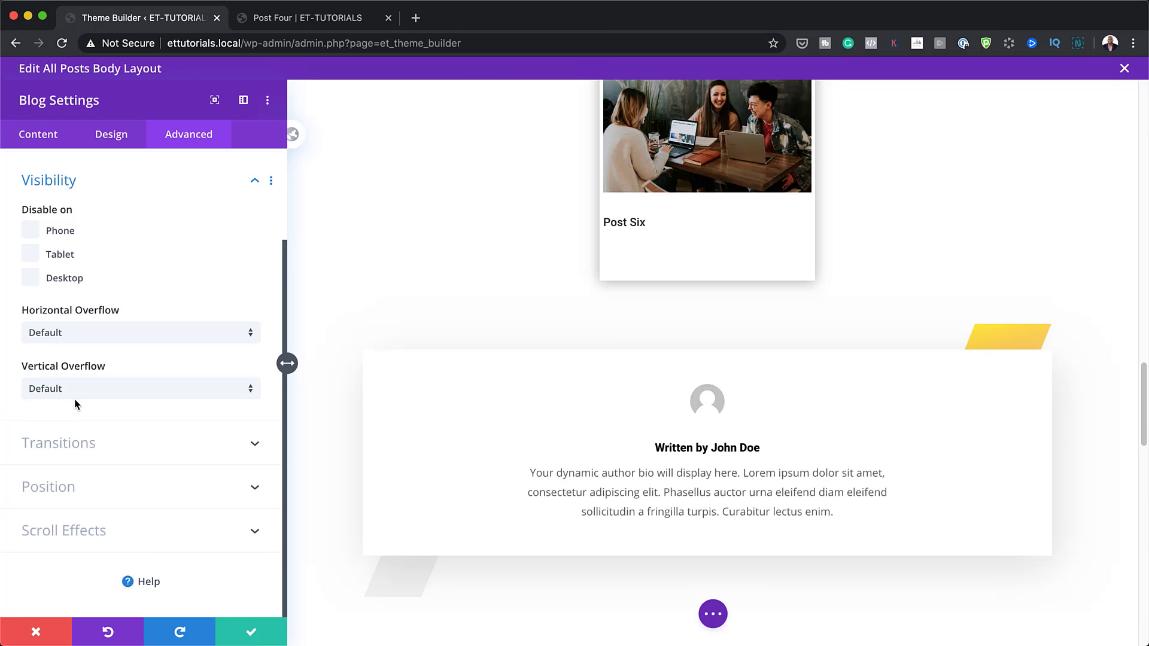
click(128, 494)
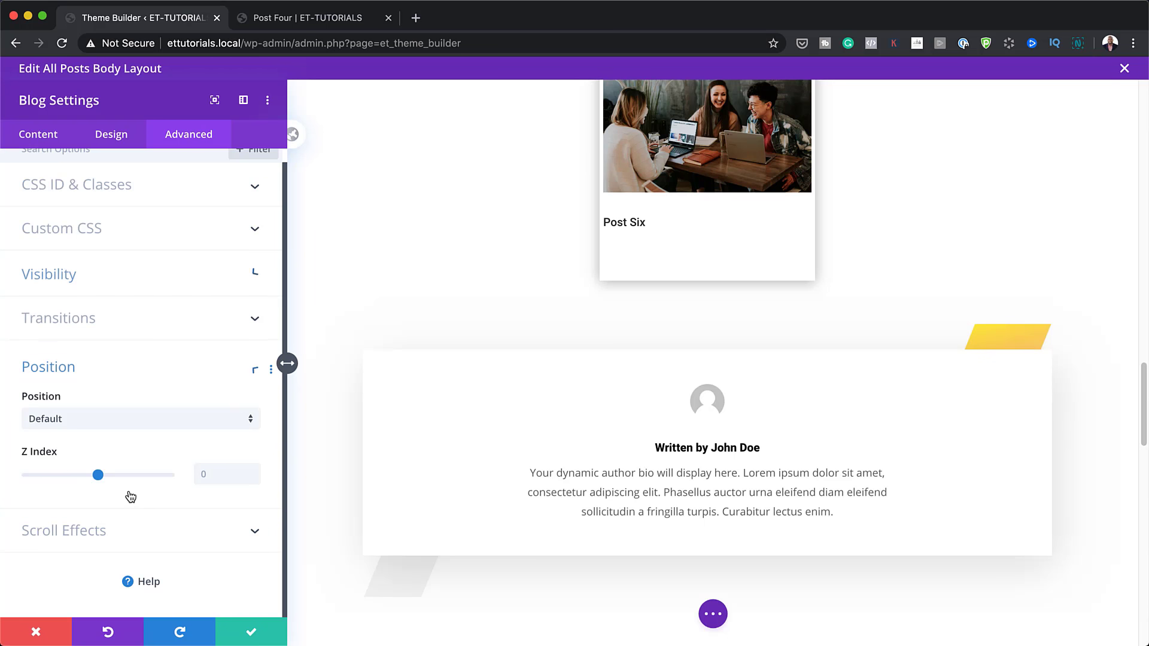
click(214, 476)
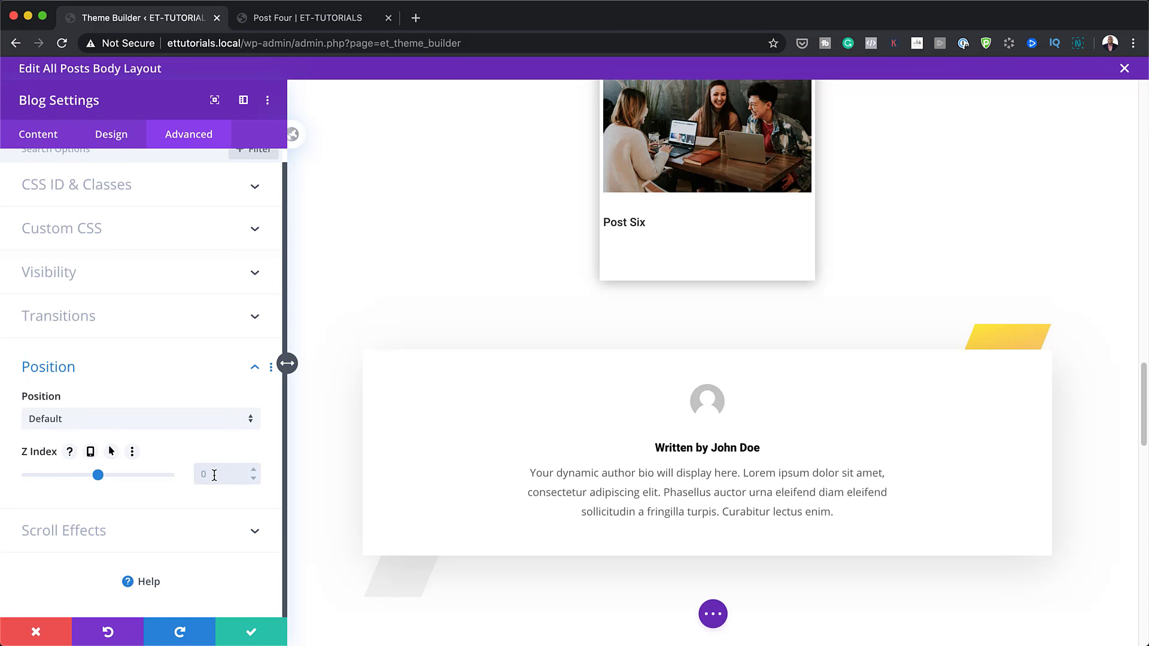
text(999)
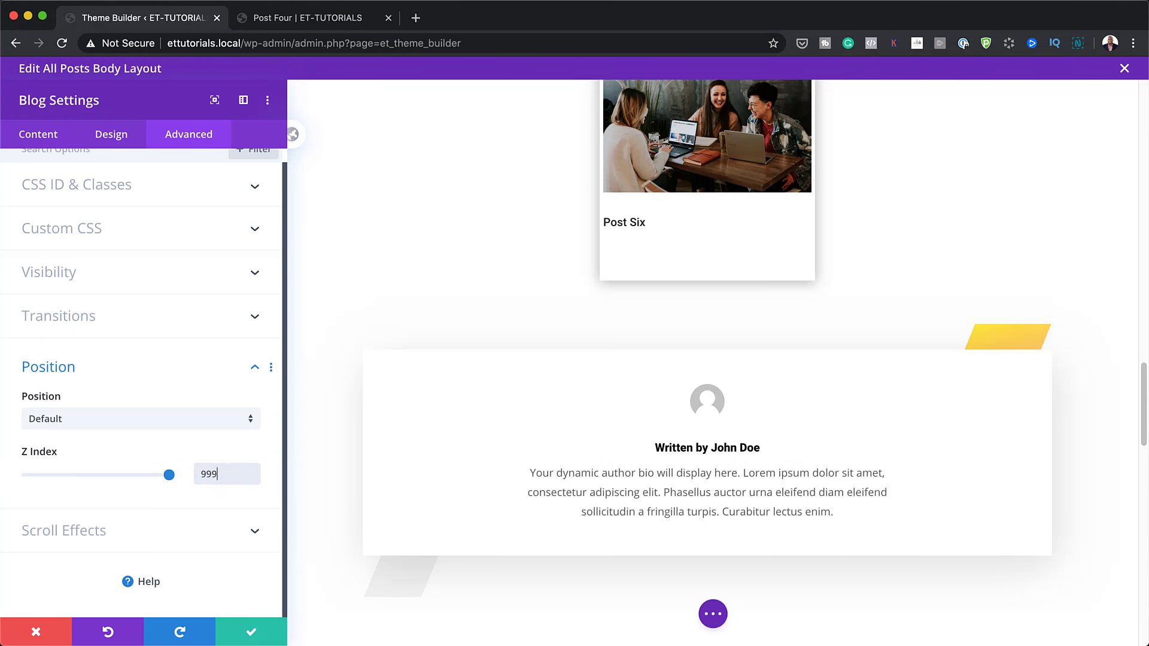
click(77, 185)
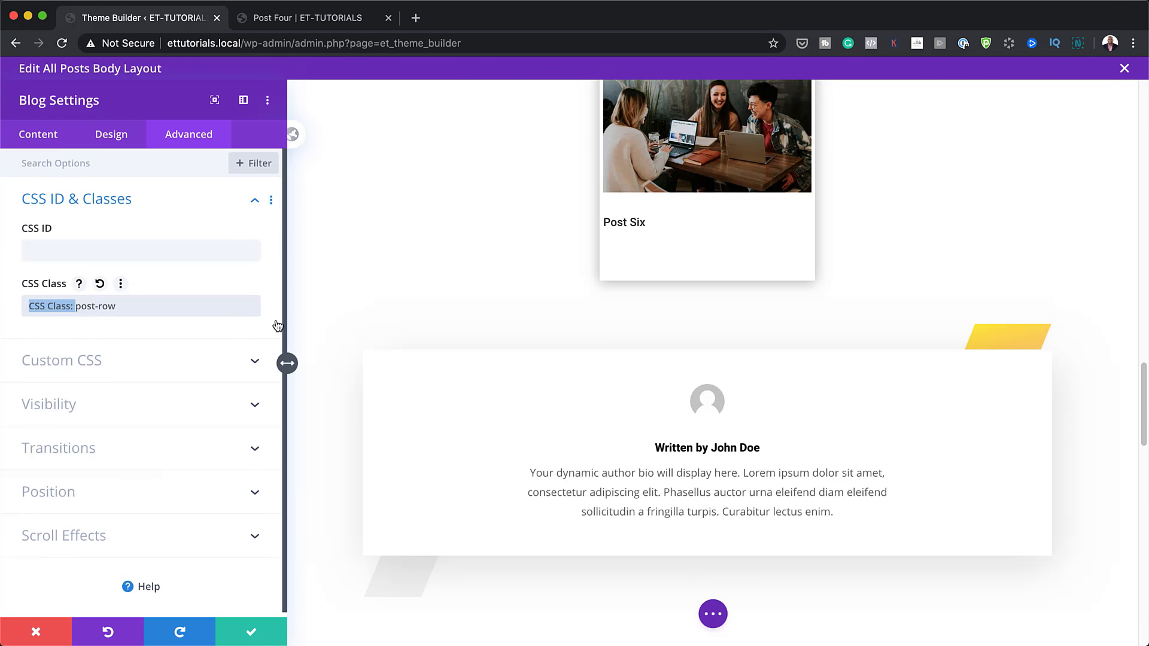
key(BackSpace)
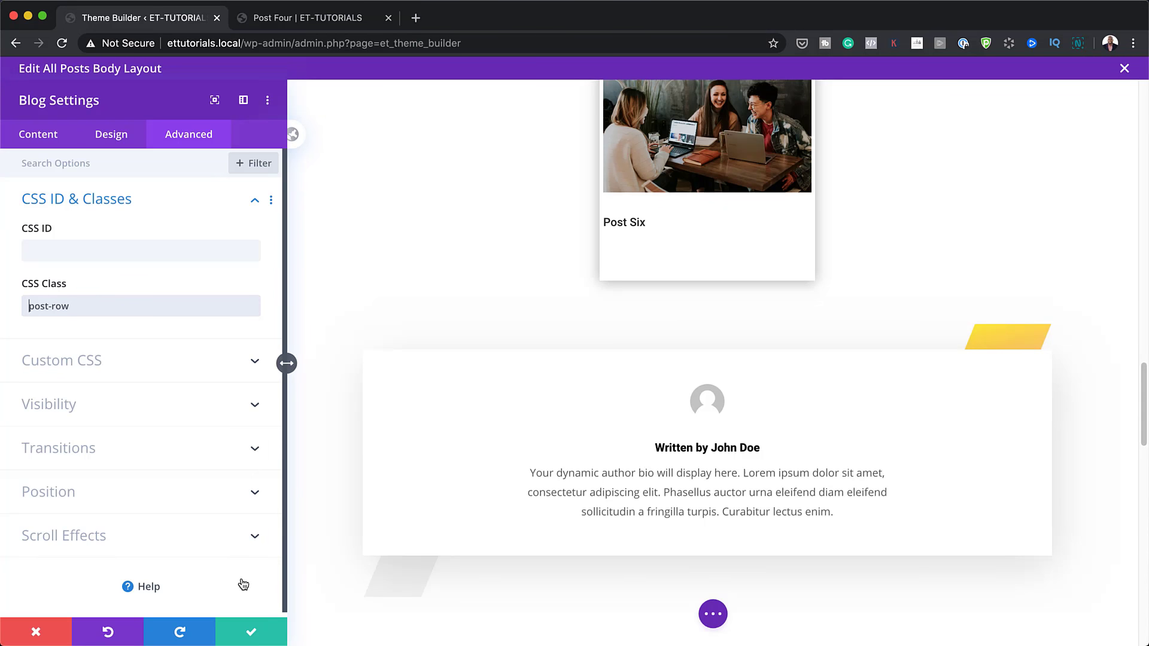
Save the blog module and insert a Divider module above the related-post card
click(254, 631)
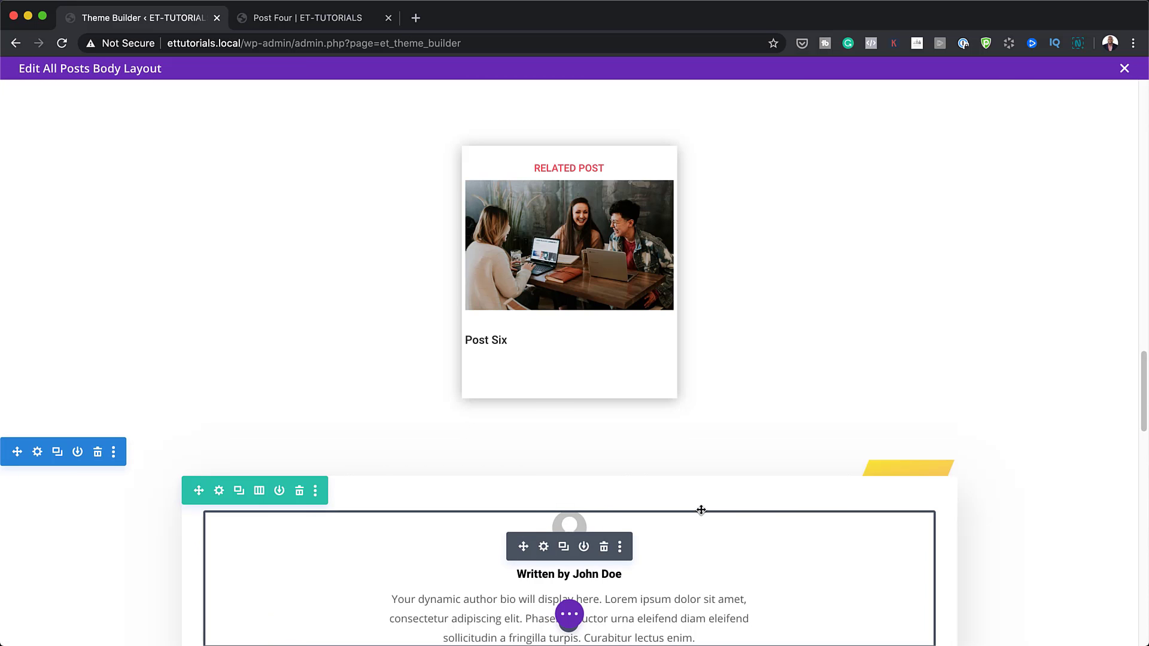
scroll(701, 510, up, 10)
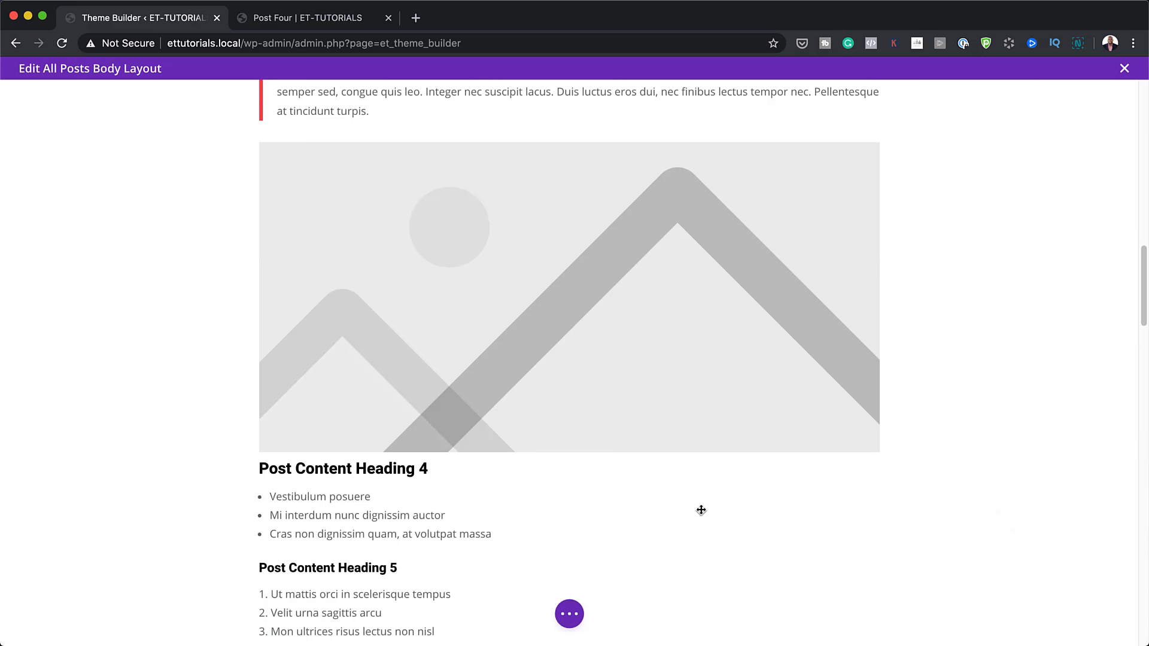
scroll(701, 510, down, 5)
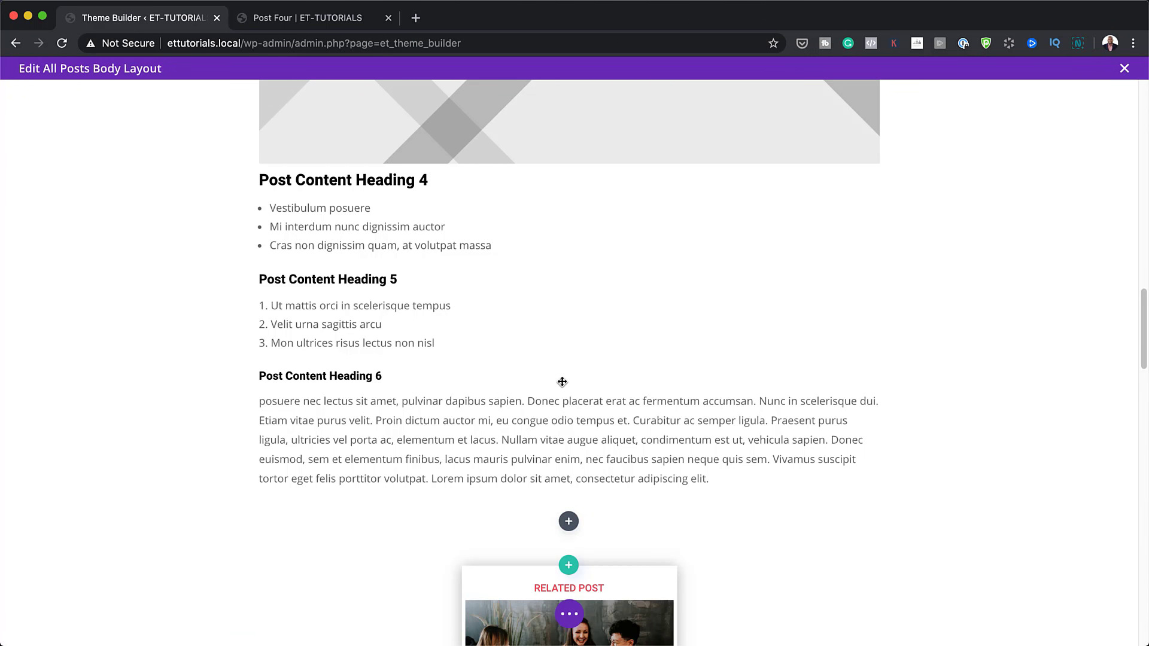
click(567, 522)
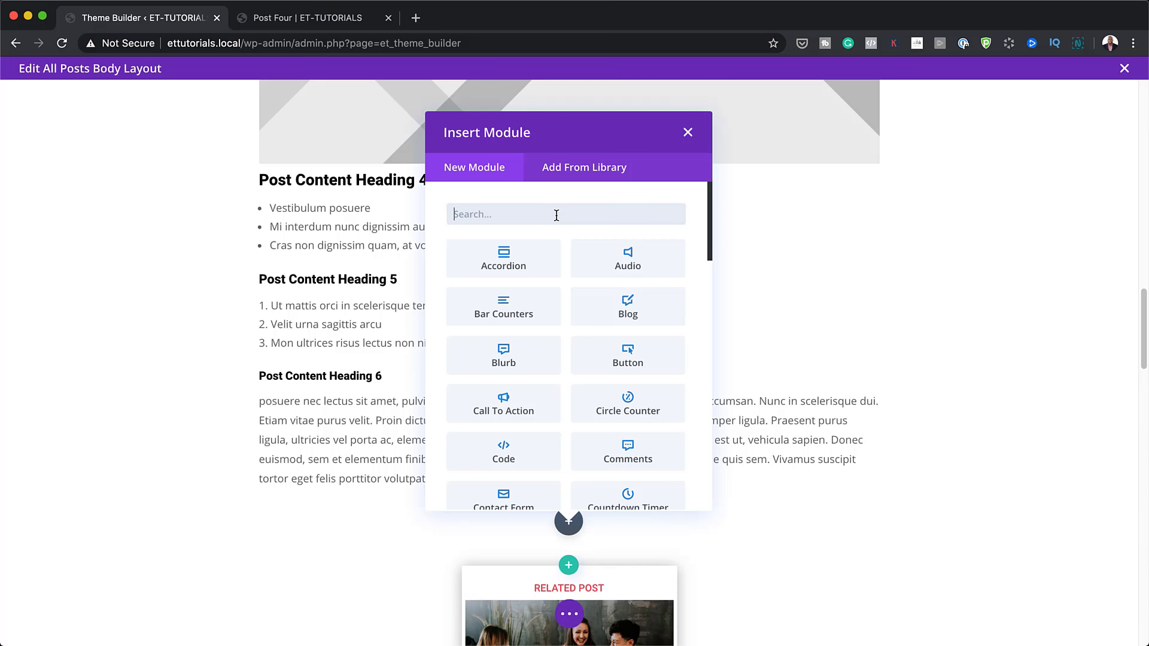
text(ivider)
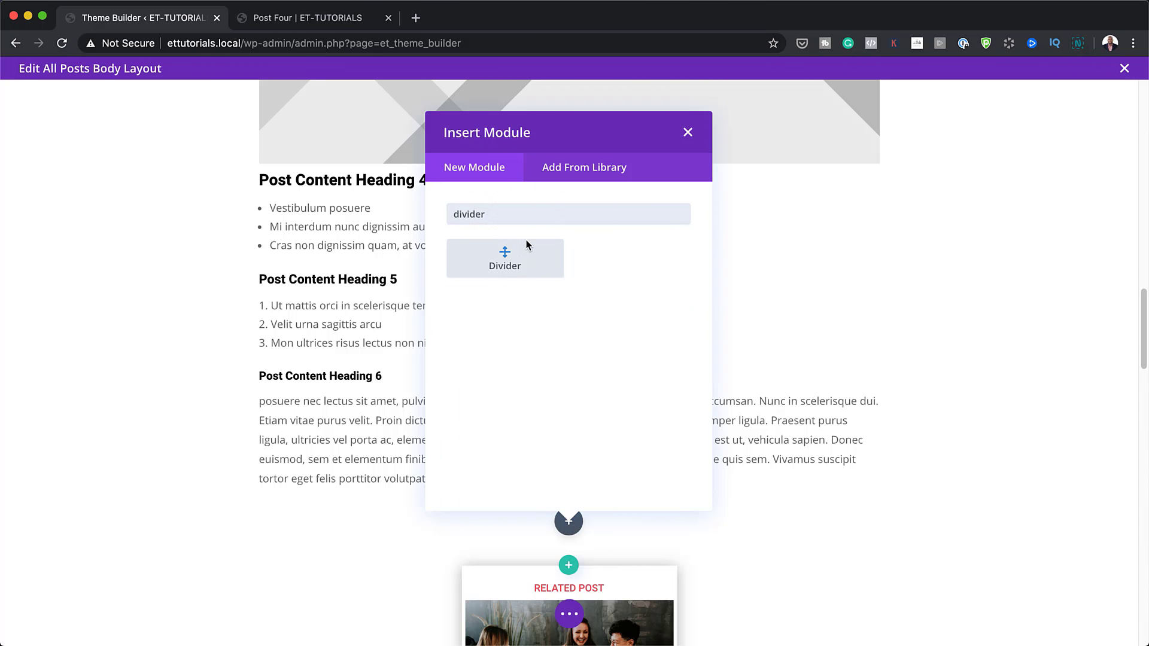
click(526, 246)
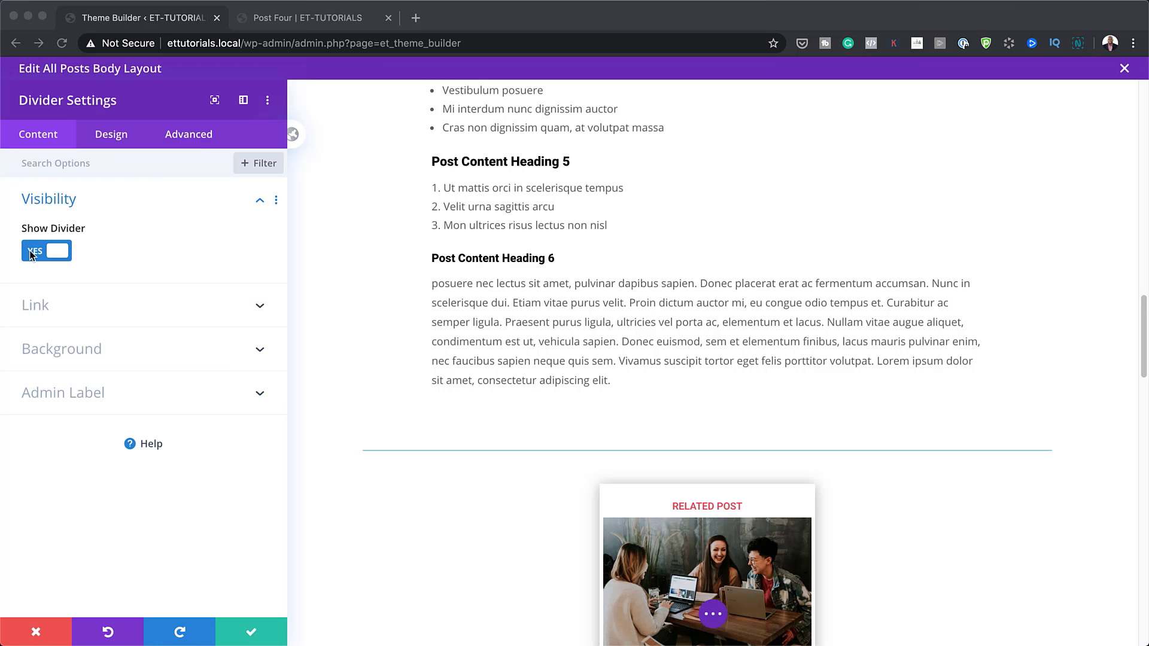
Turn Show Divider off, give the divider the post-waypoint CSS class, and save it
click(33, 252)
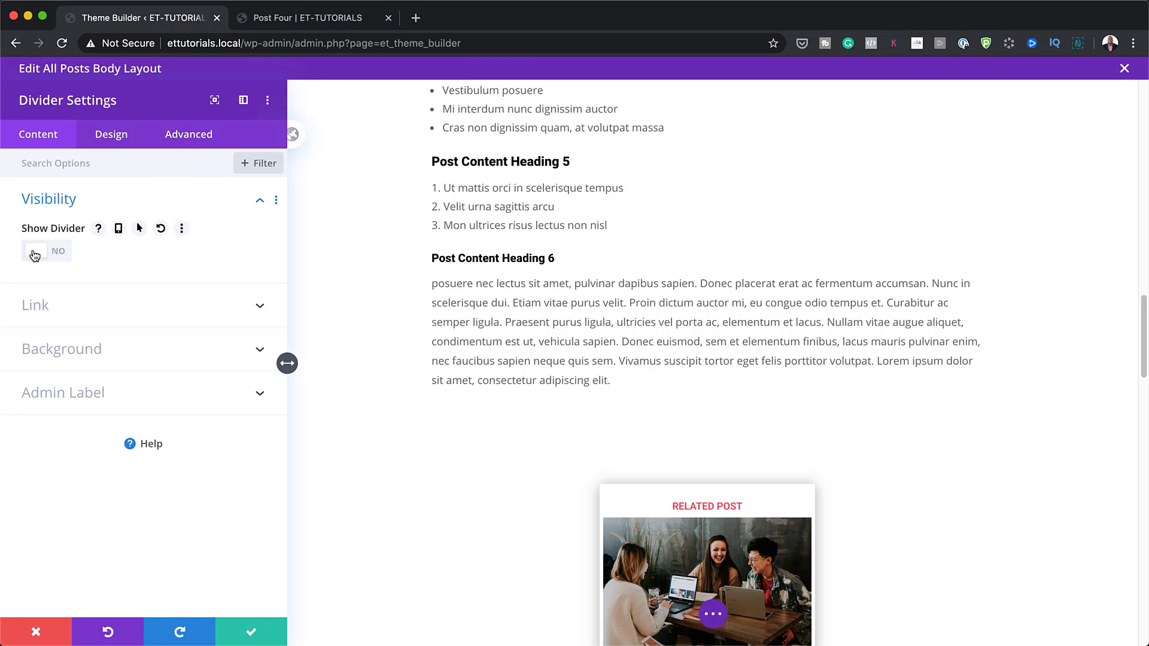
click(197, 140)
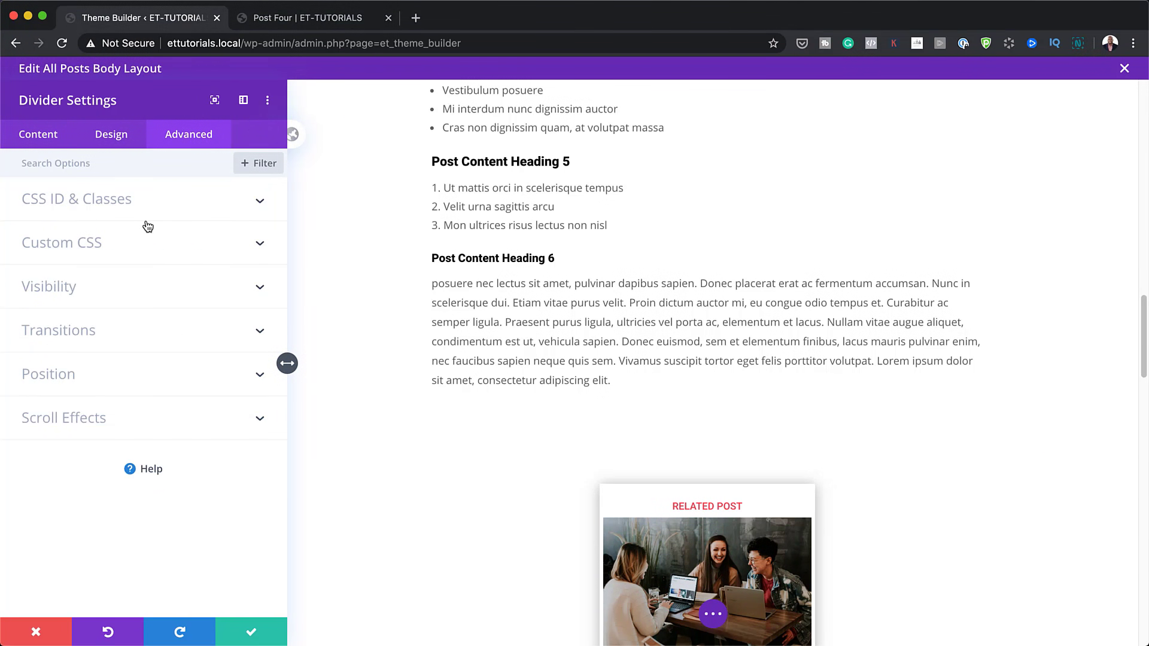
click(131, 204)
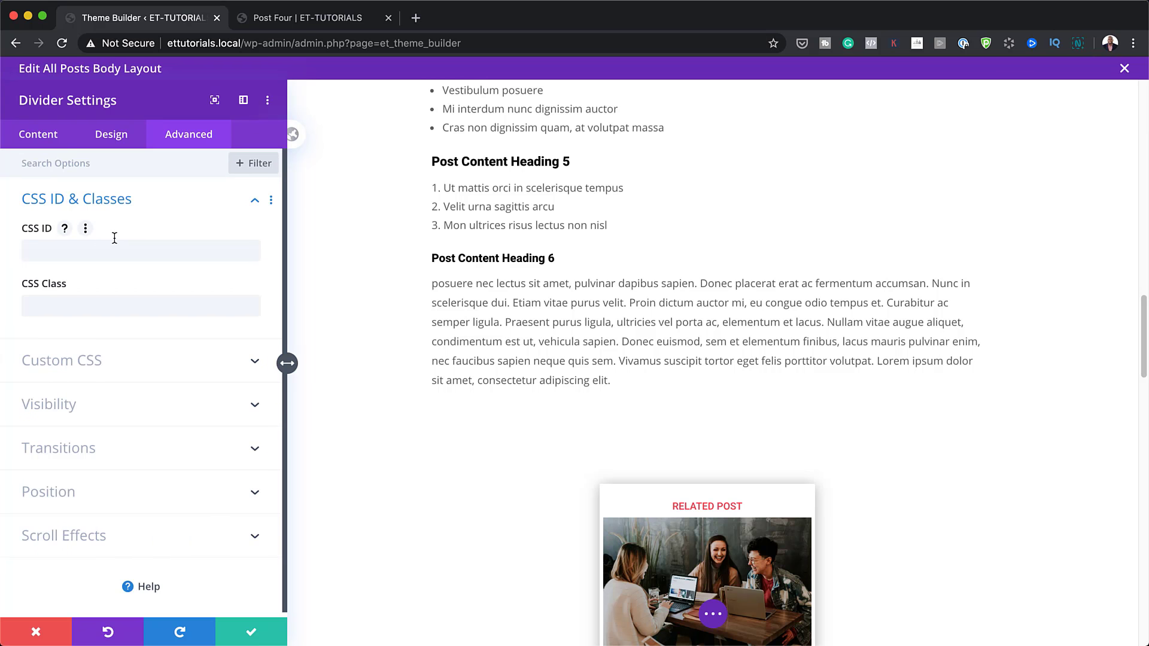
click(55, 305)
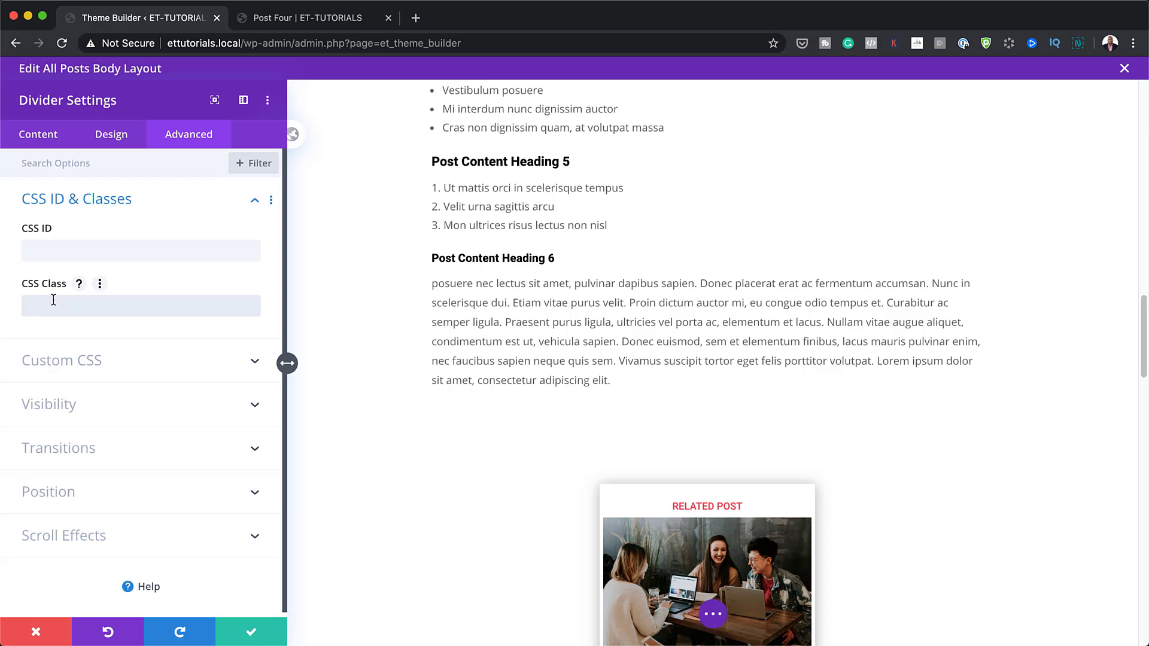
text(post-waypoint)
click(250, 635)
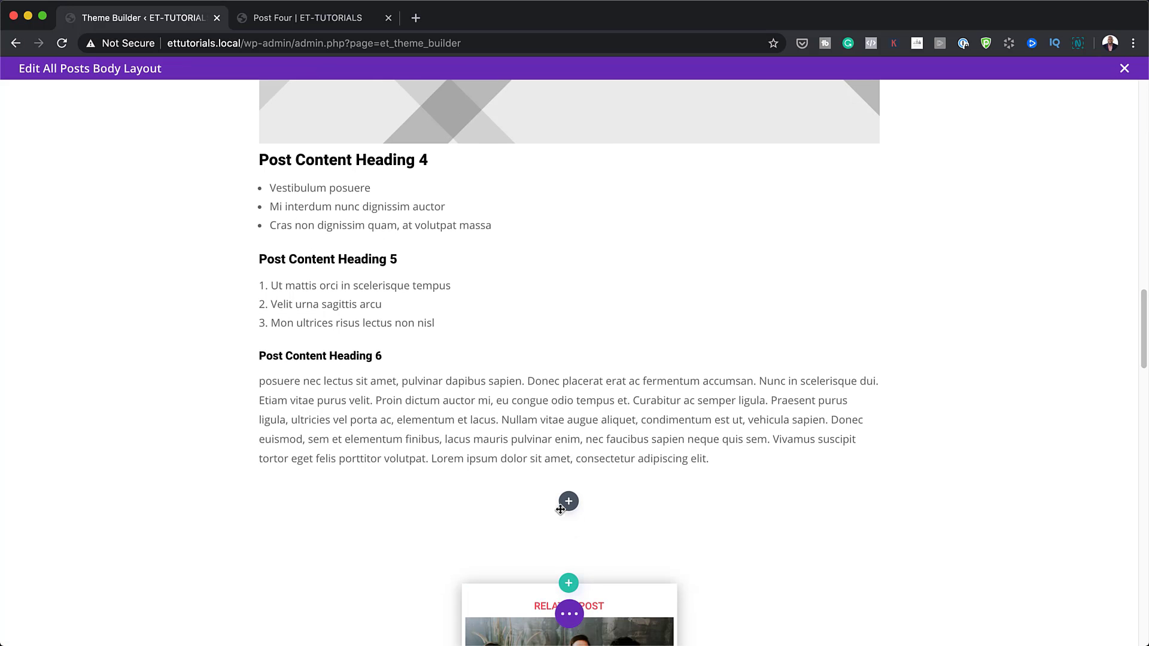
Paste the copied module just below the Post Five card in the Related Posts grid
scroll(505, 523, down, 3)
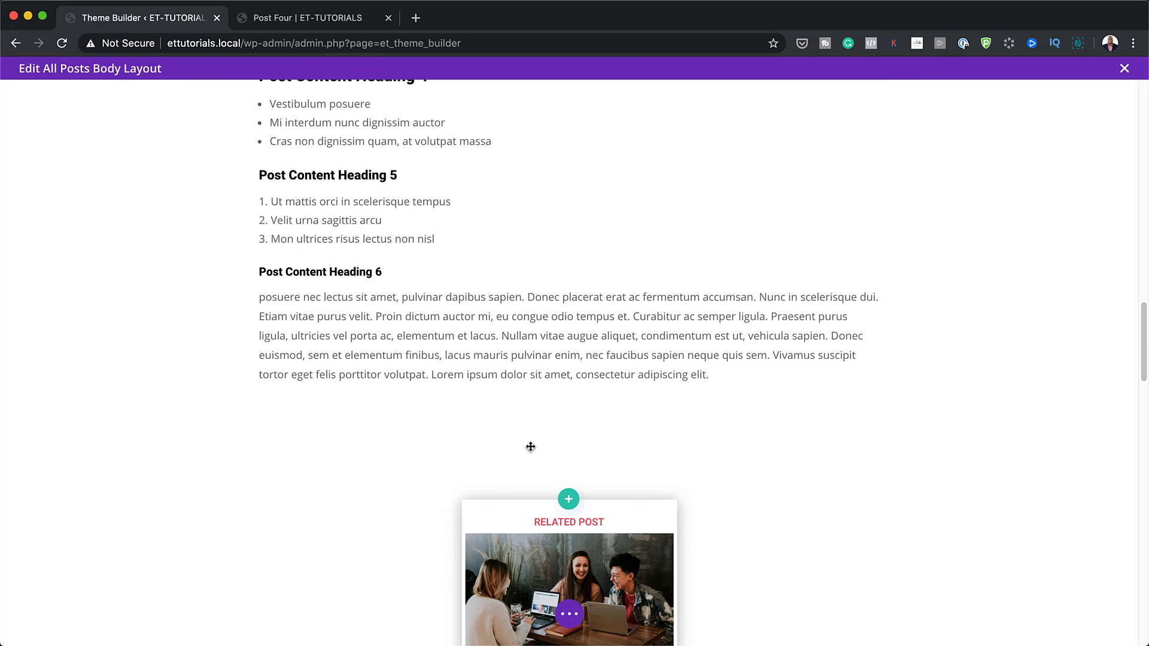
mouse_move(545, 470)
scroll(616, 429, down, 7)
scroll(616, 431, down, 6)
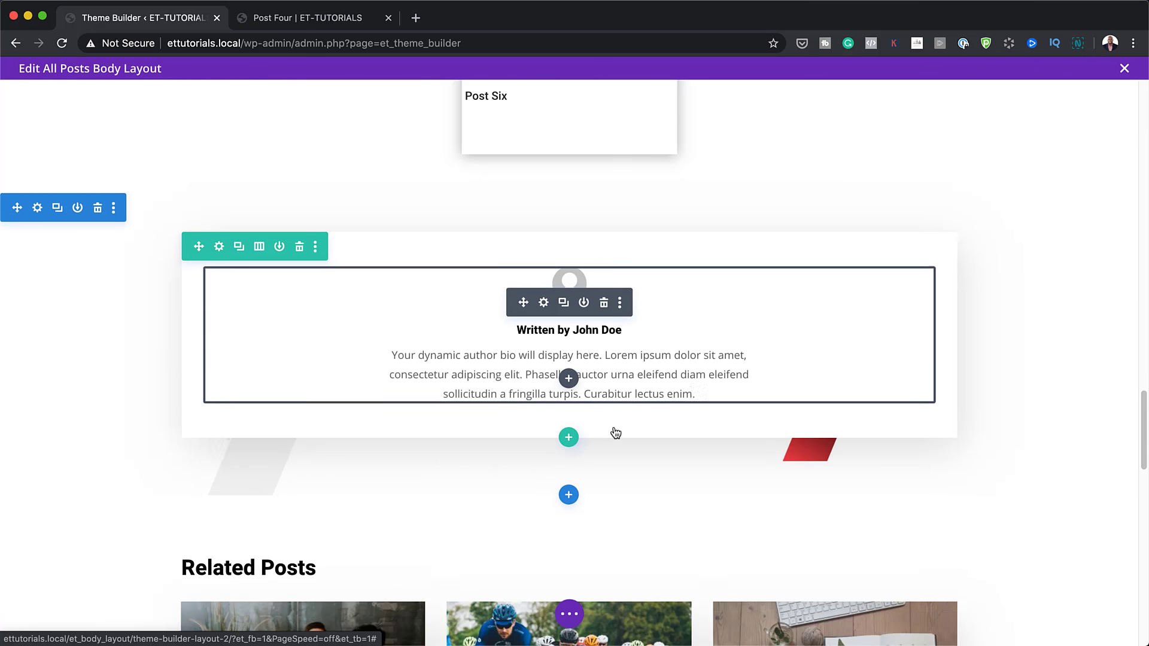
scroll(615, 428, down, 4)
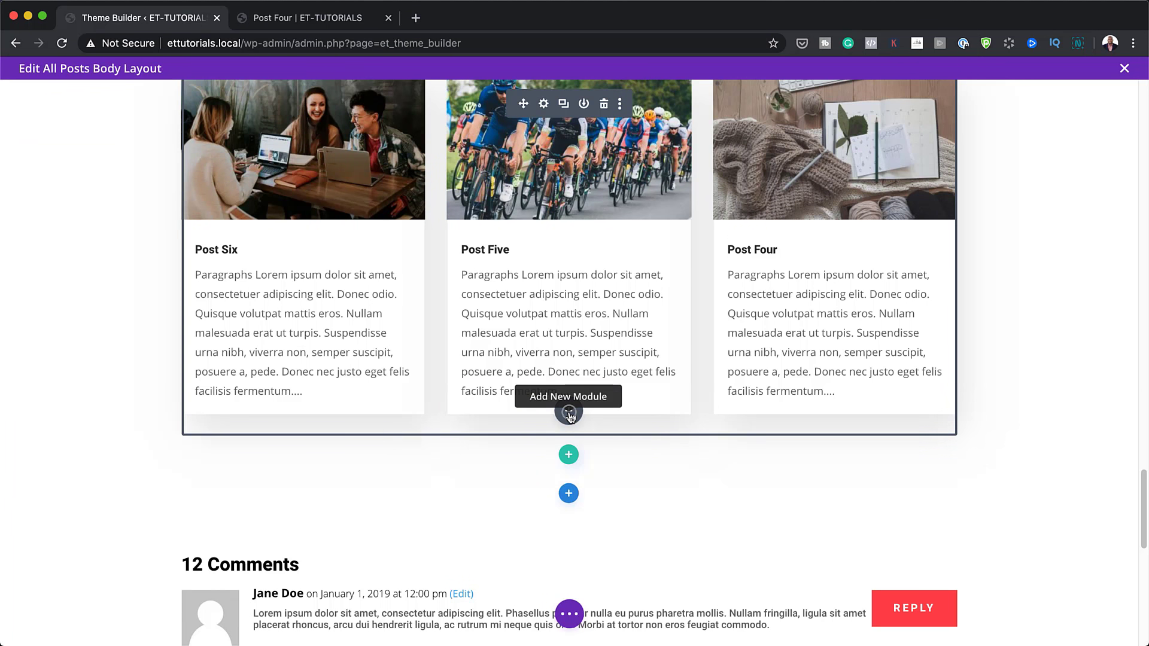
click(569, 413)
click(687, 128)
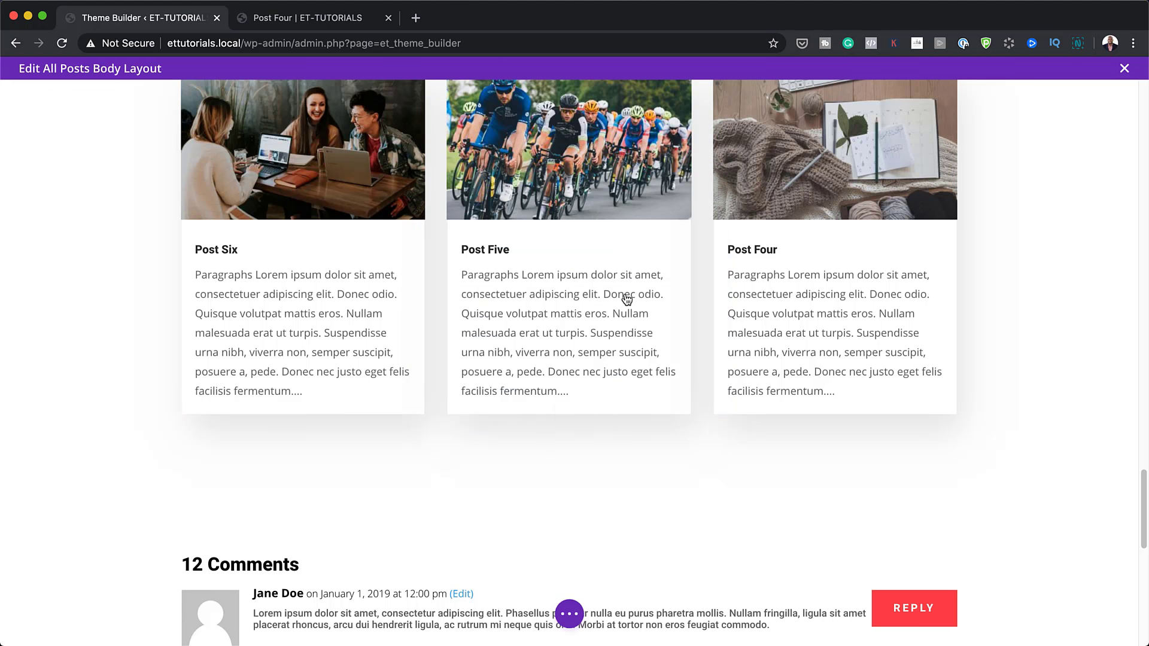
right_click(569, 423)
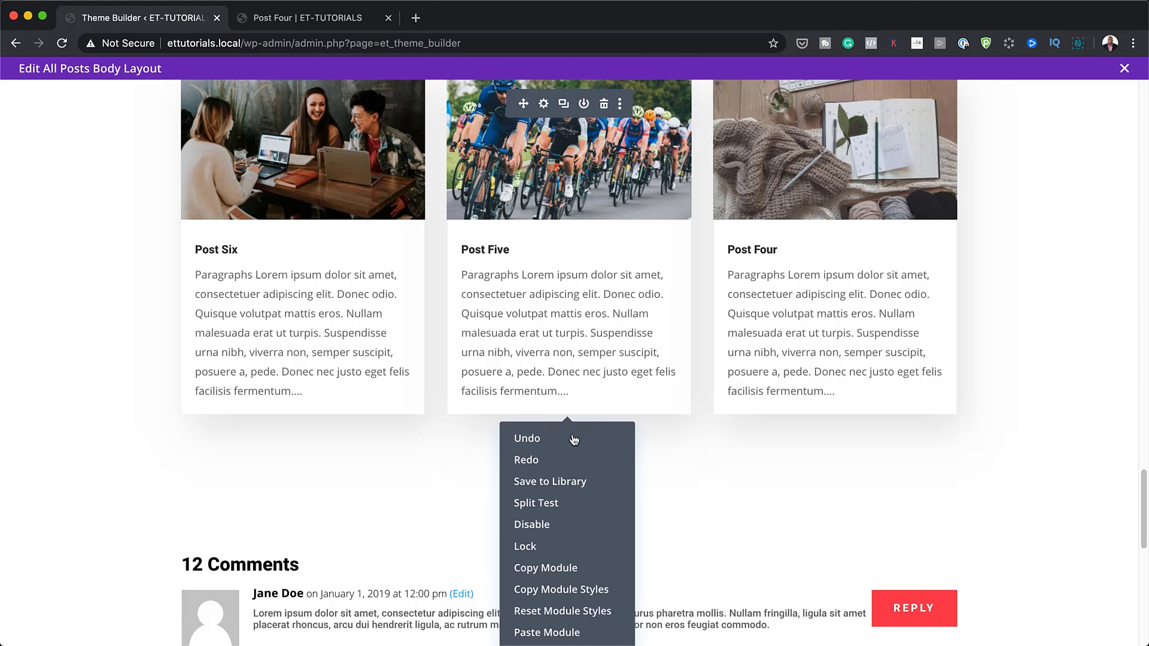
click(548, 627)
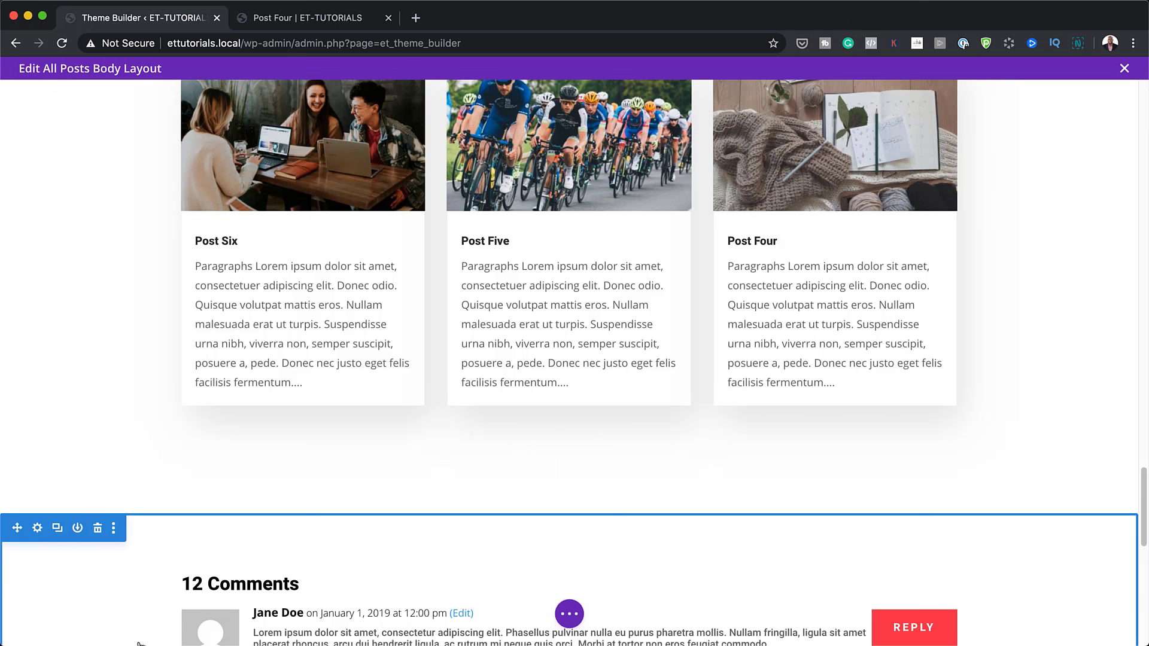
Switch the builder to Wireframe View from the page settings bar
scroll(448, 633, down, 1)
click(567, 615)
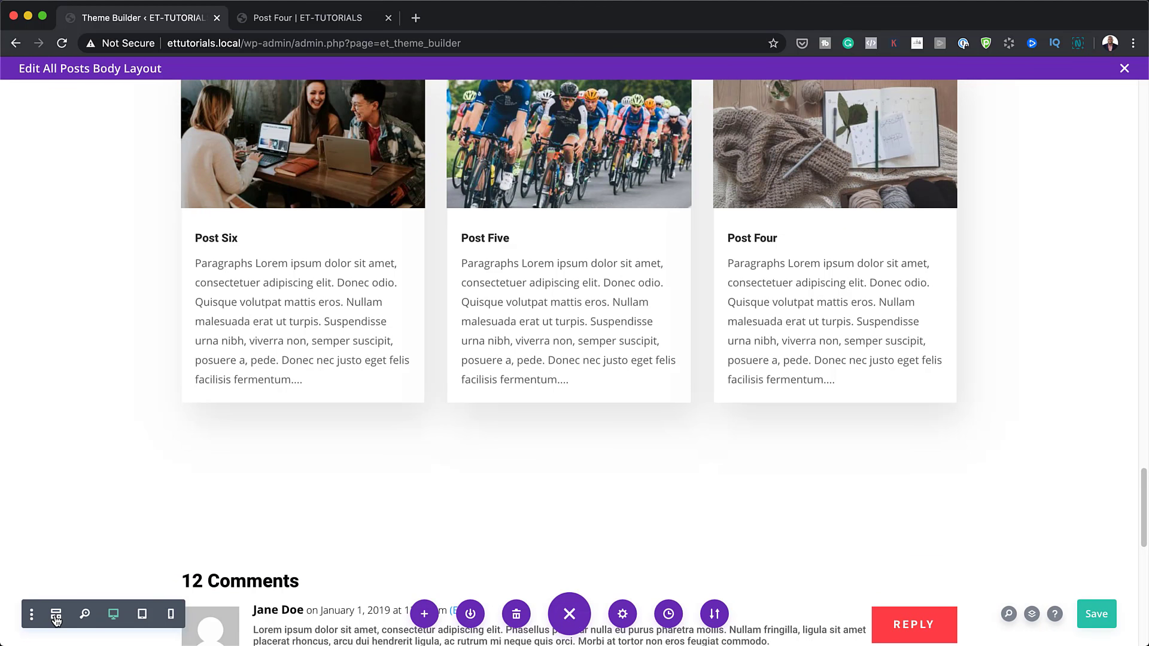
click(55, 619)
scroll(509, 499, down, 8)
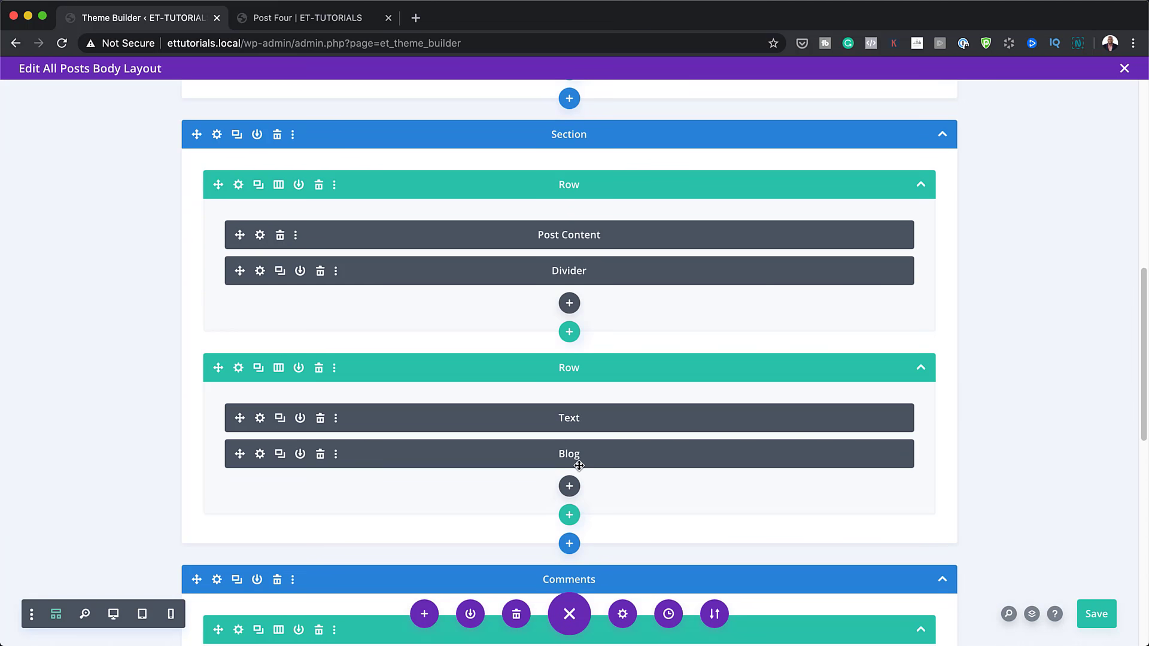
Add a Code module under Blog with the pasted CSS and jQuery waypoint script, and save it
click(569, 486)
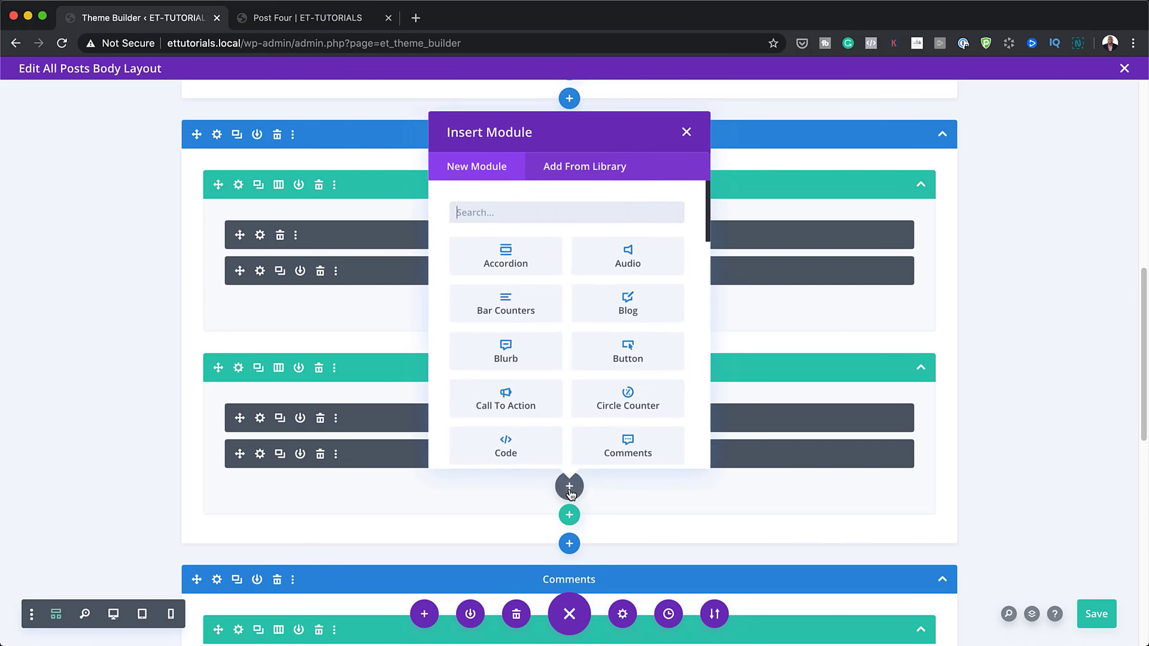
click(518, 468)
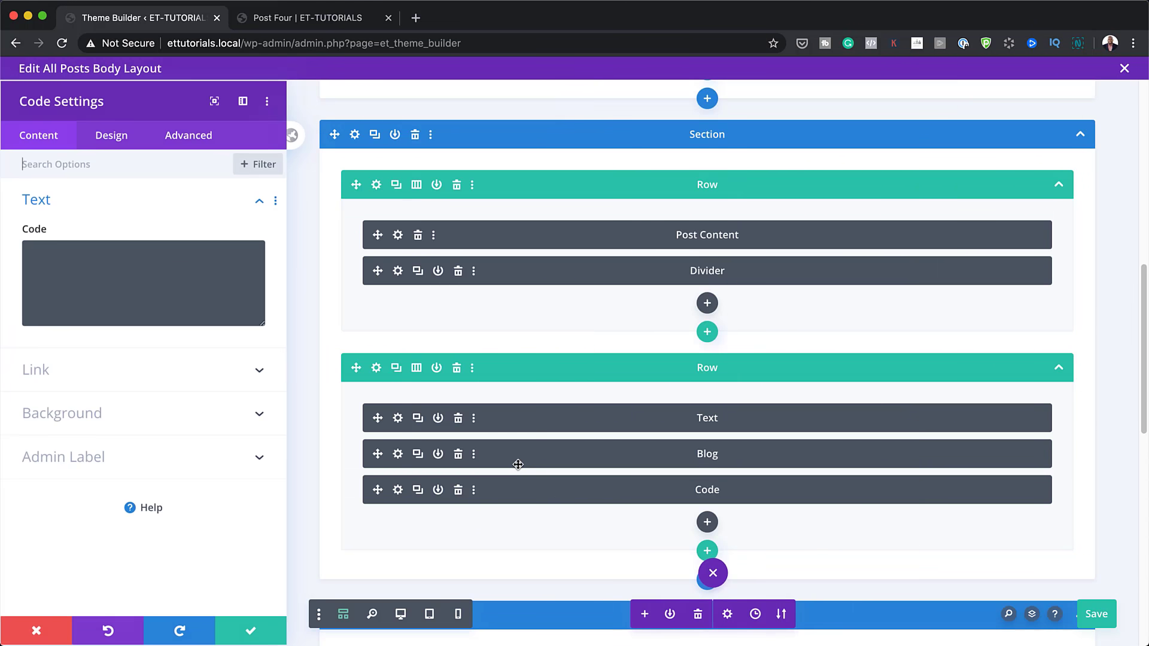
click(98, 268)
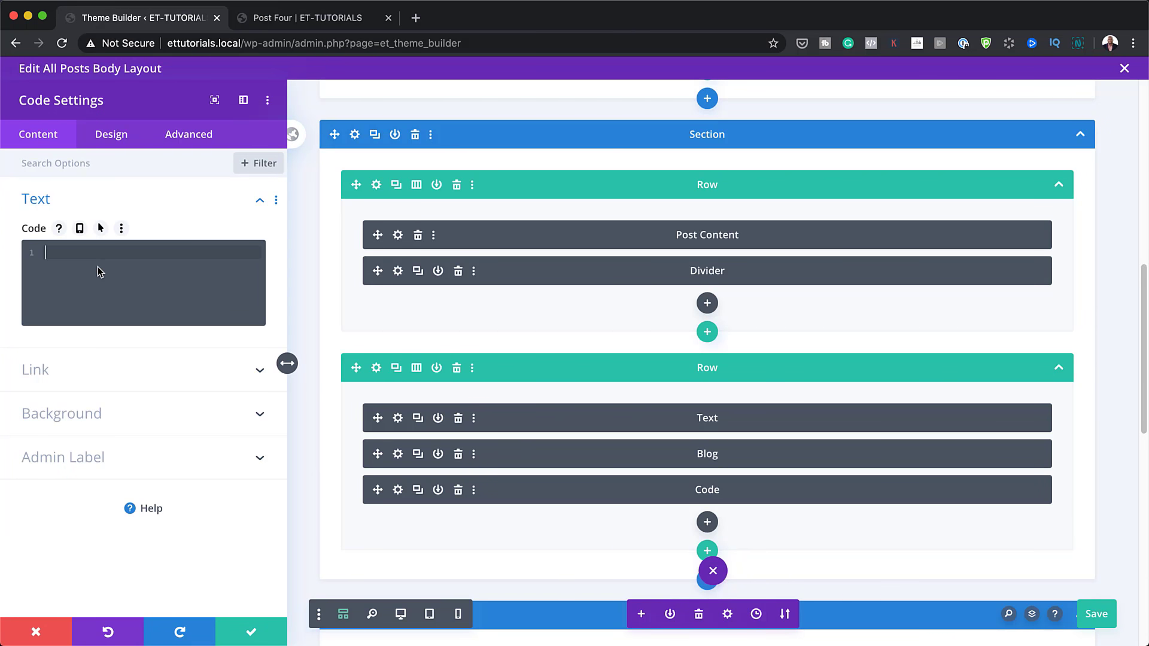
text(<style>   .post-row {     transition: all .4s;   }   .post-row.show-post {     right: 0px;   } </style> <script>   jQuery(document).ready(function($) {     $('.post-waypoint').waypoint(function() {         $('.post-row').toggleClass('show-post');   }, {offset: '97%'});   }); </script>)
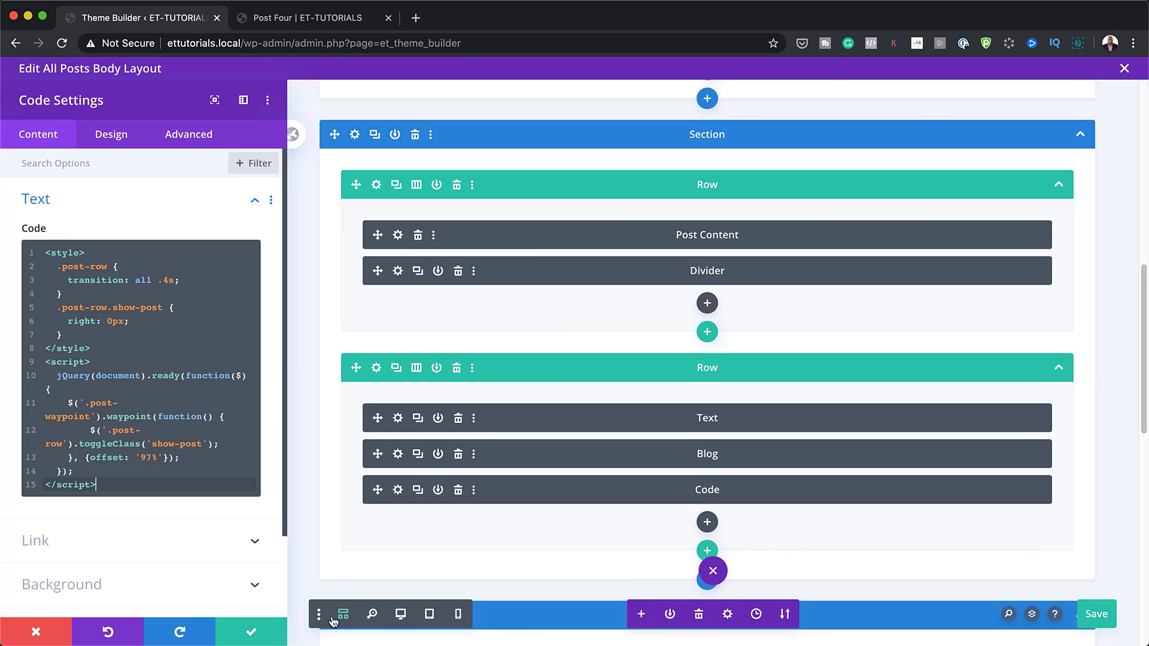
click(254, 634)
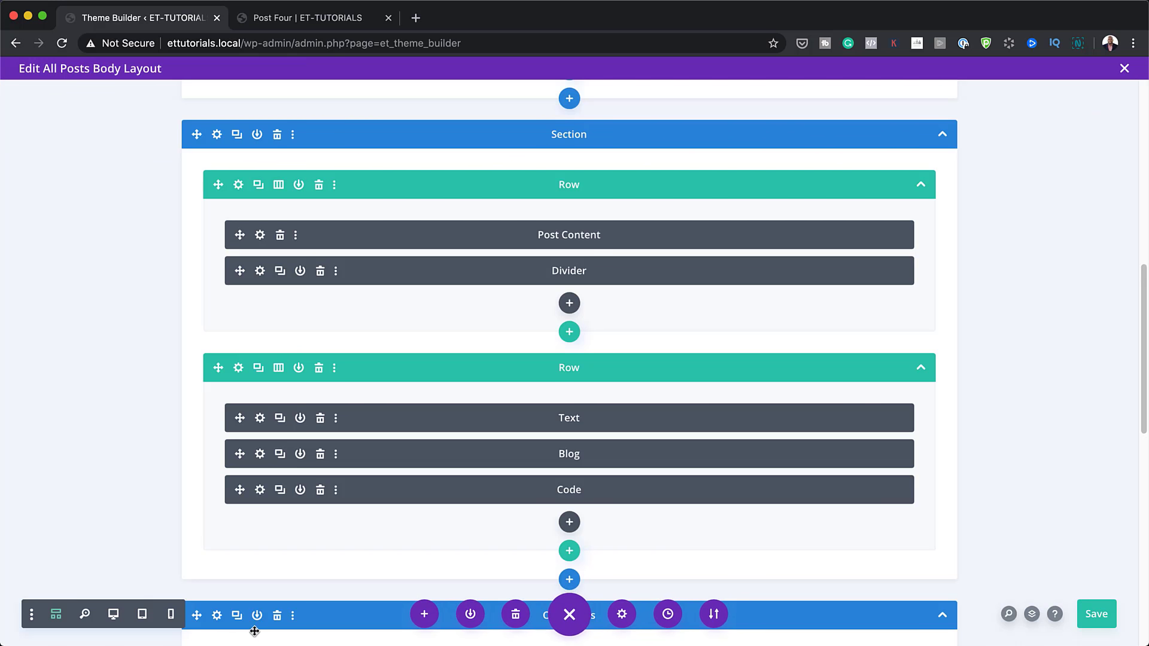
Return to desktop view, close the All Posts layout, save Theme Builder changes, and go to Post Four
click(114, 615)
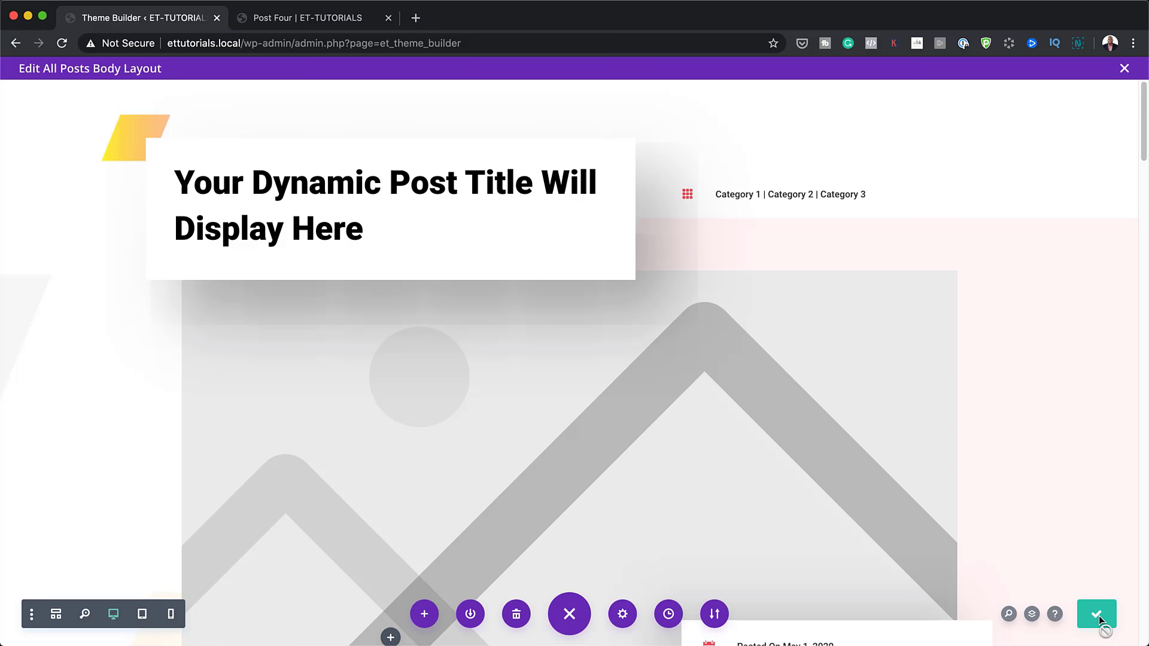
click(1125, 68)
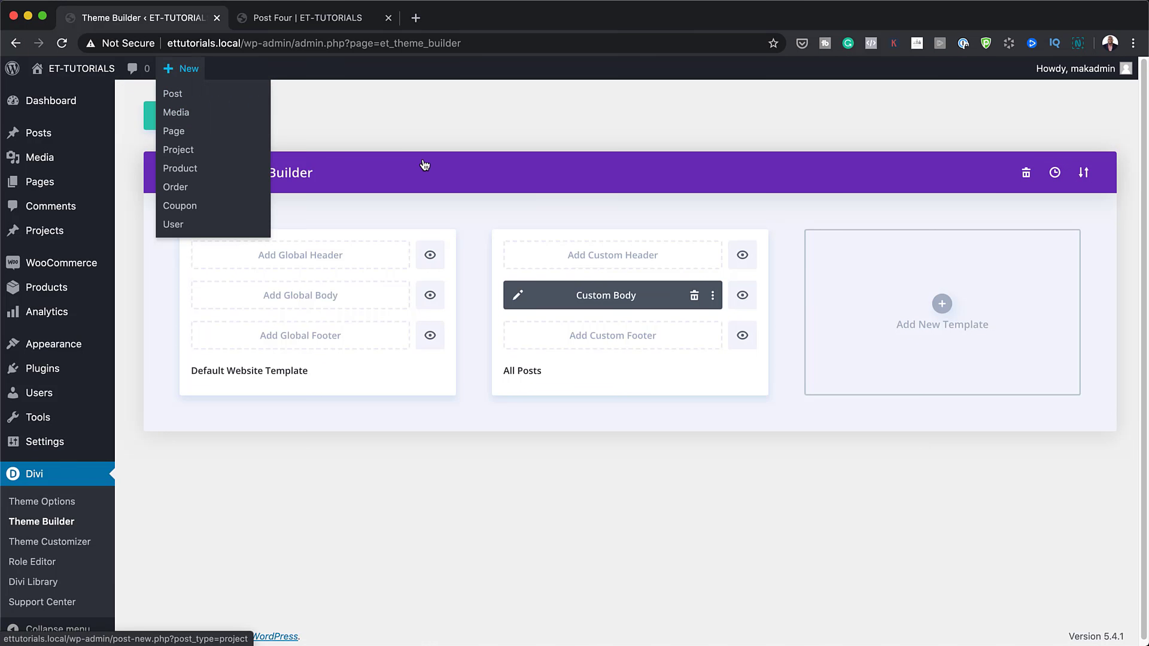
click(225, 121)
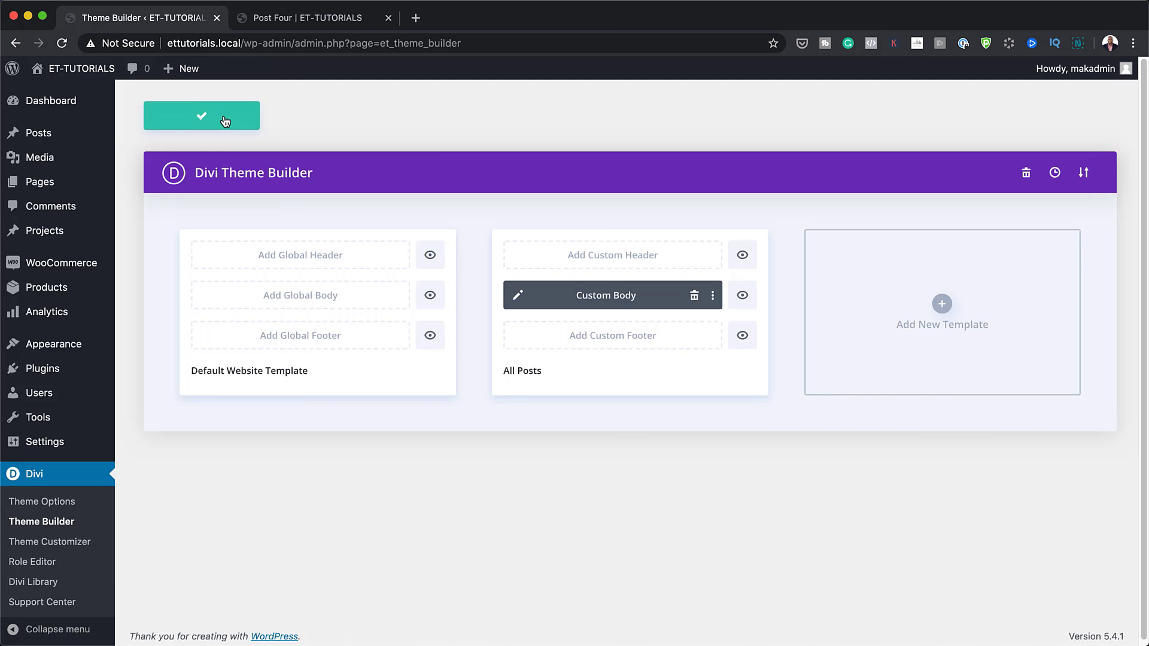
click(352, 27)
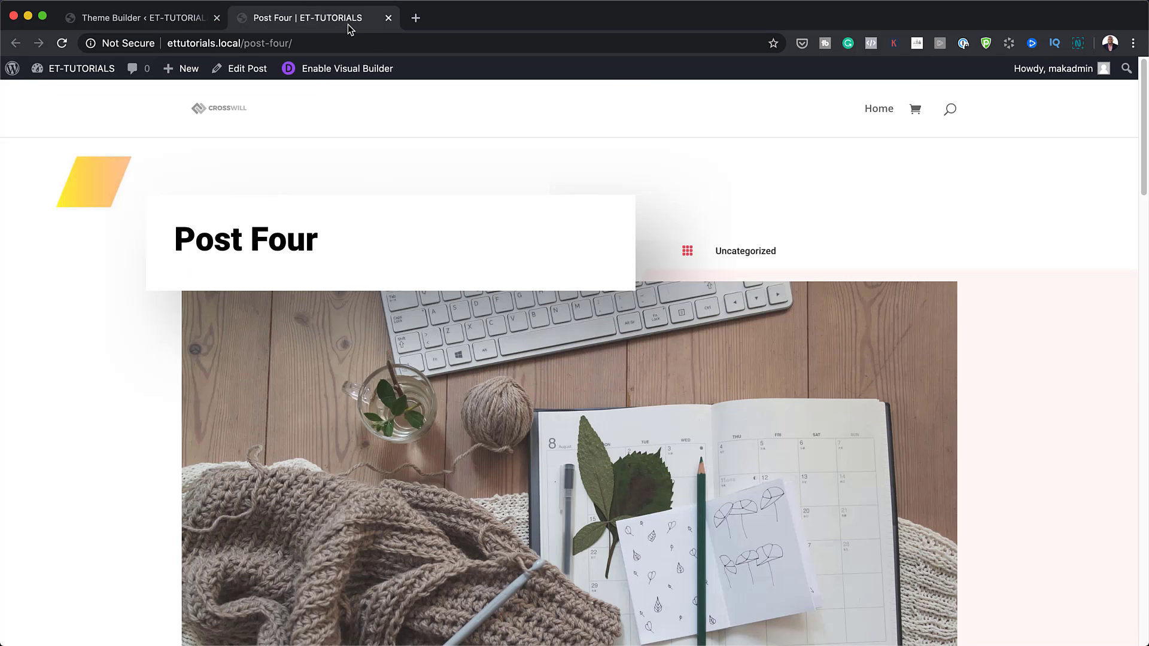
Reload Post Four and scroll down to watch the Post Six Related Post card slide in and out
click(63, 43)
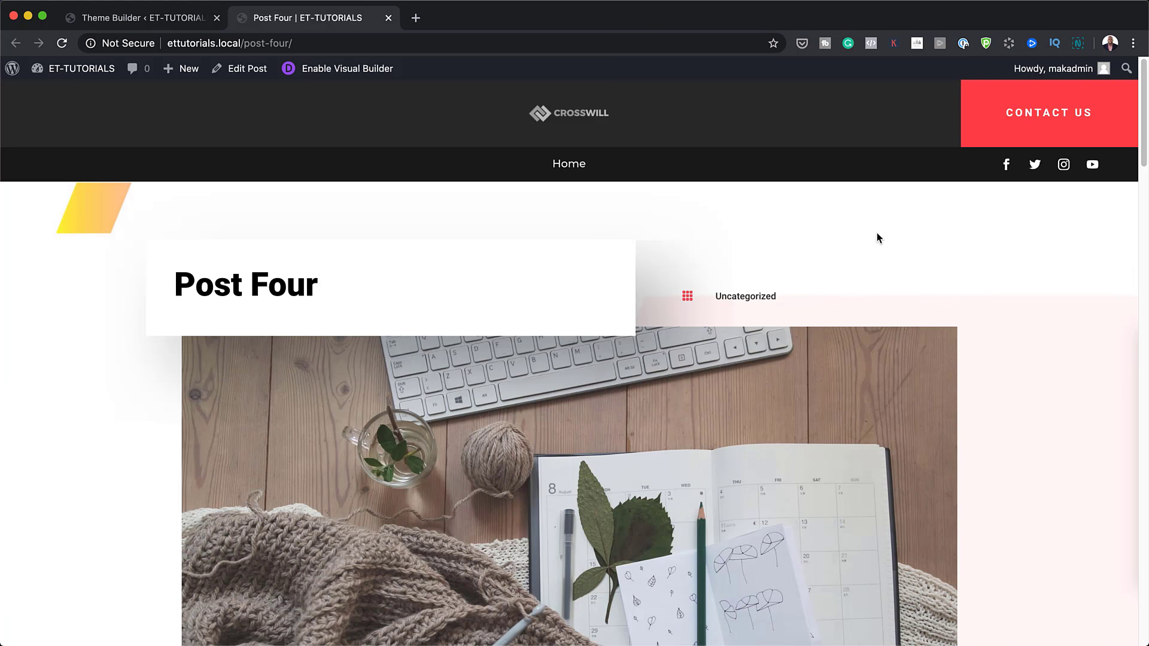
scroll(876, 236, down, 5)
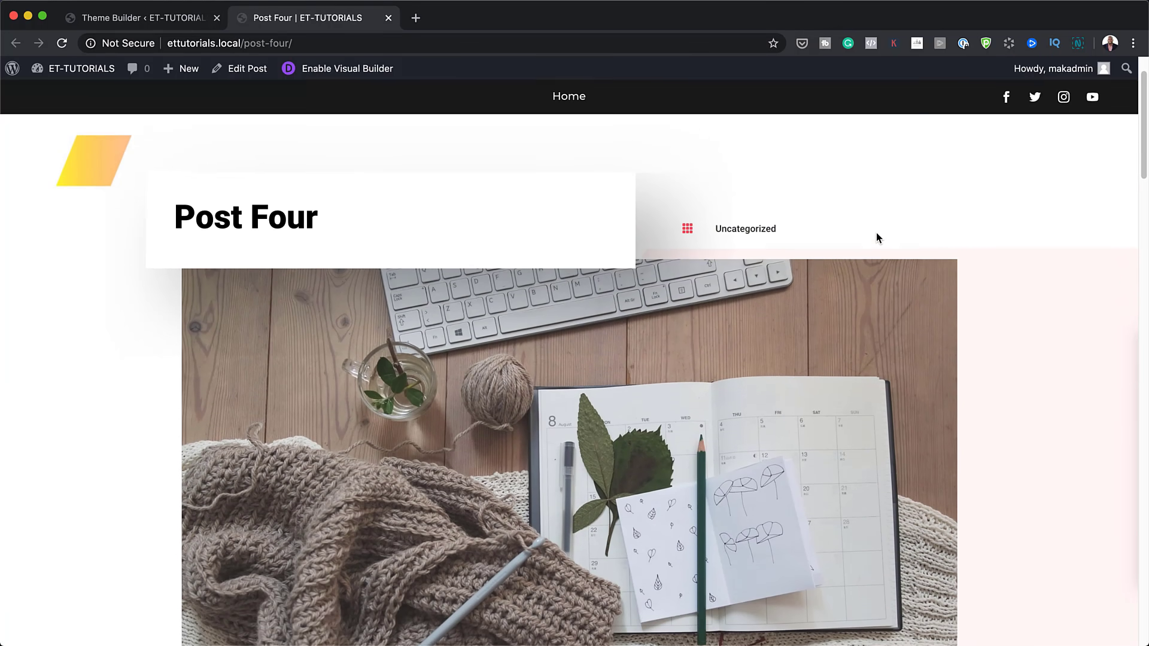
scroll(877, 234, down, 10)
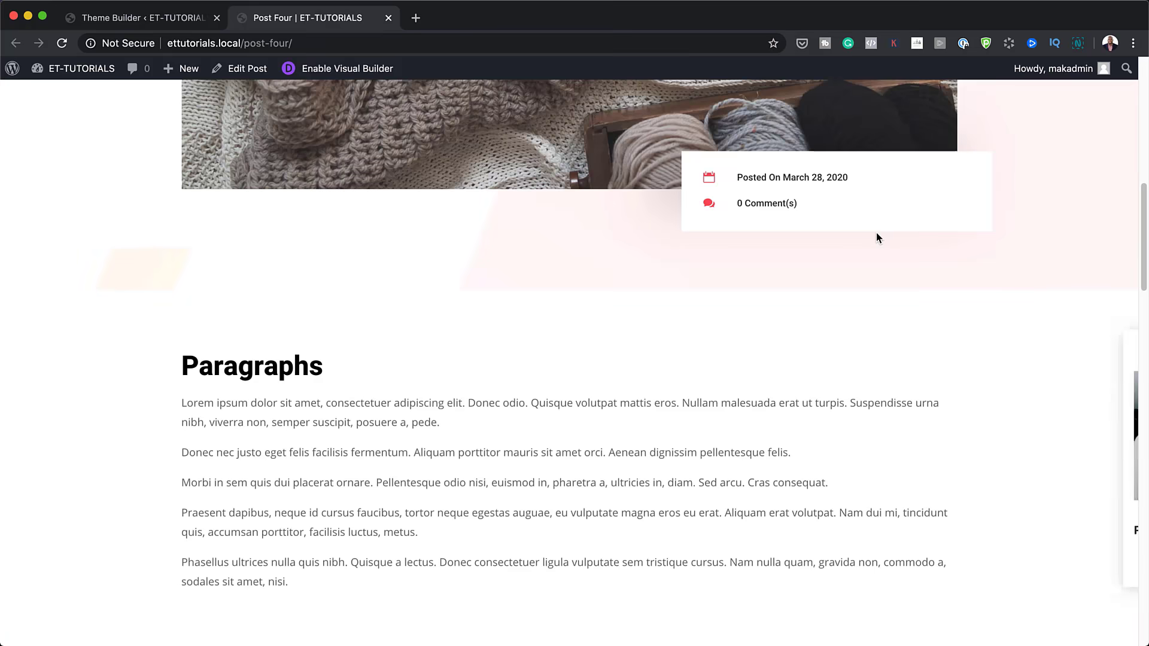
scroll(876, 238, down, 3)
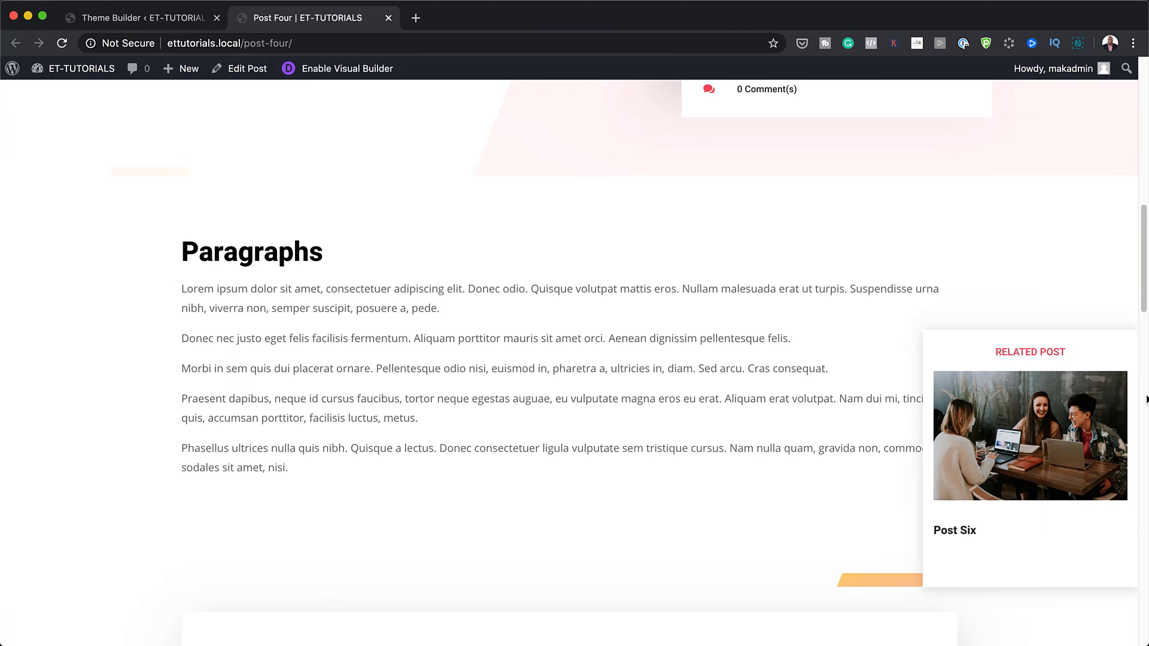
scroll(885, 356, down, 10)
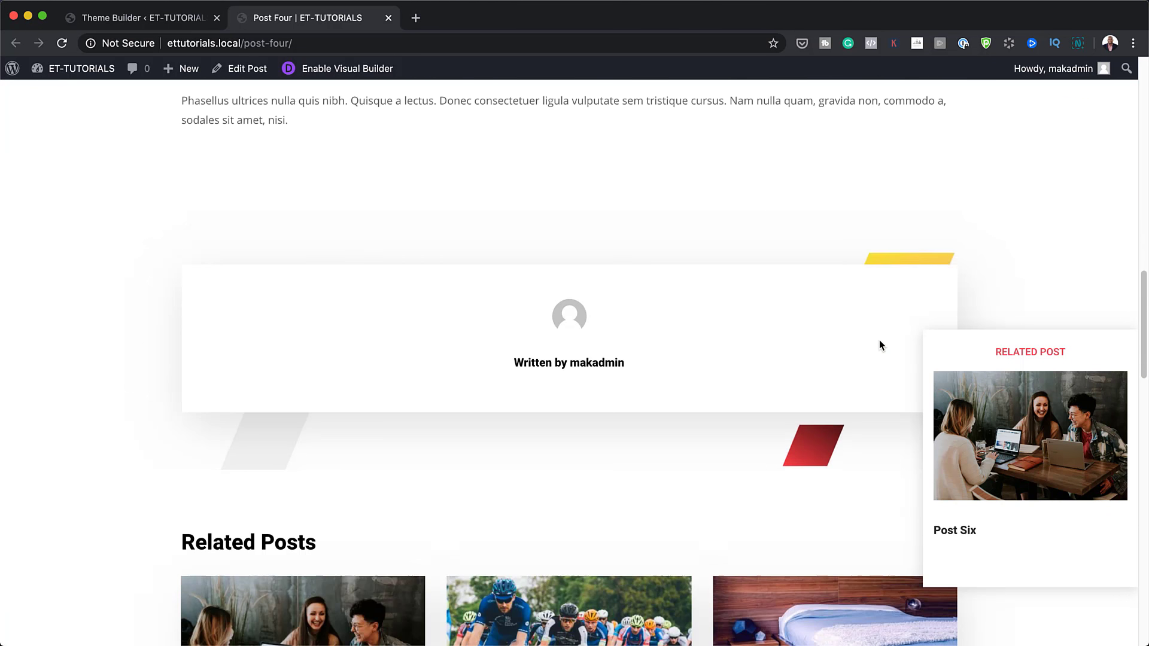
scroll(880, 341, down, 10)
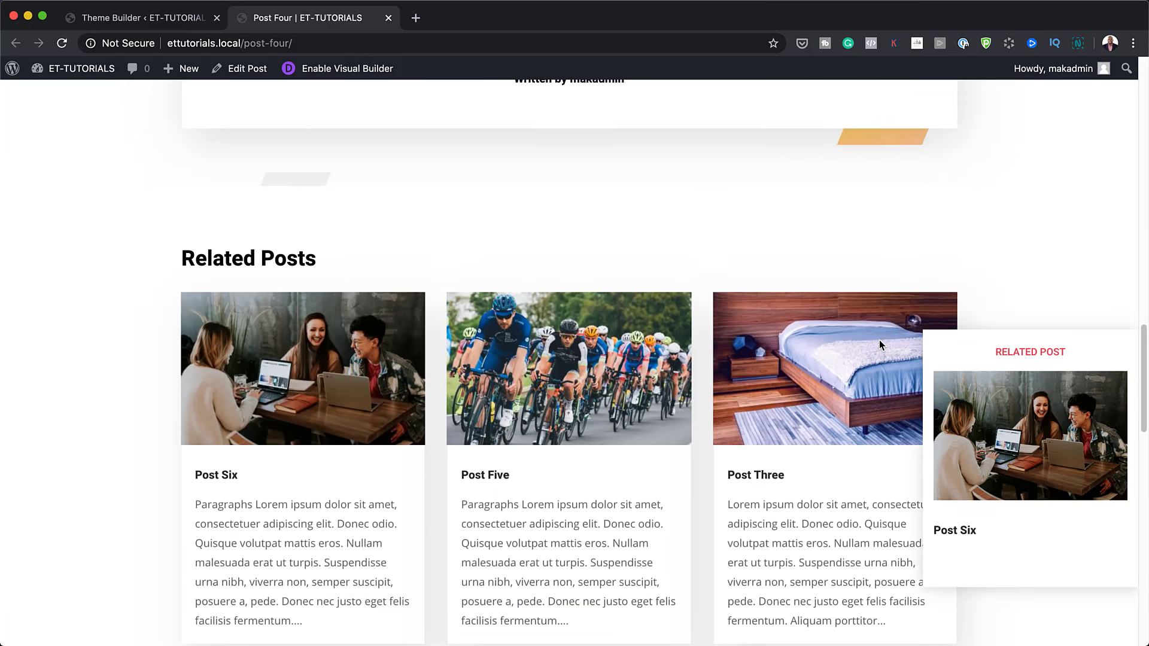
scroll(880, 343, down, 12)
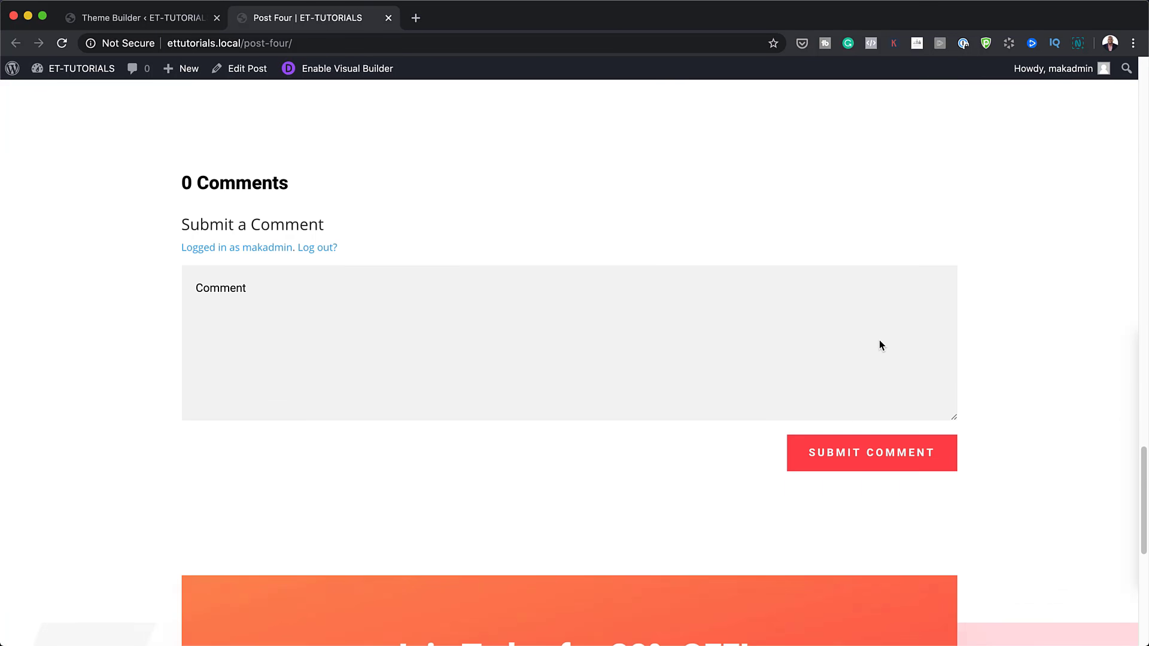